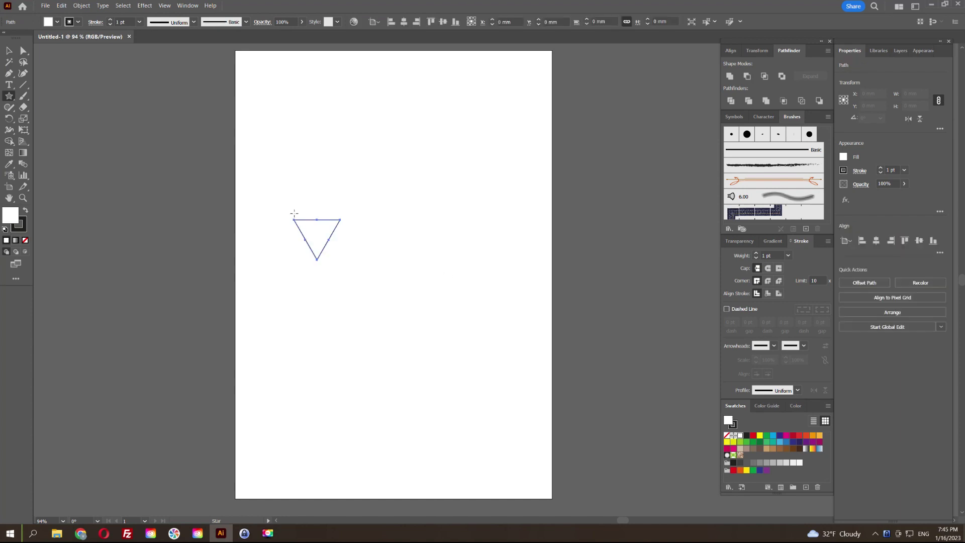
Give the triangle a solid dark fill without stroke, then rotate it 90° so it points right and move it toward mid-artboard
key("v")
left_click(26, 241)
key("shift+x")
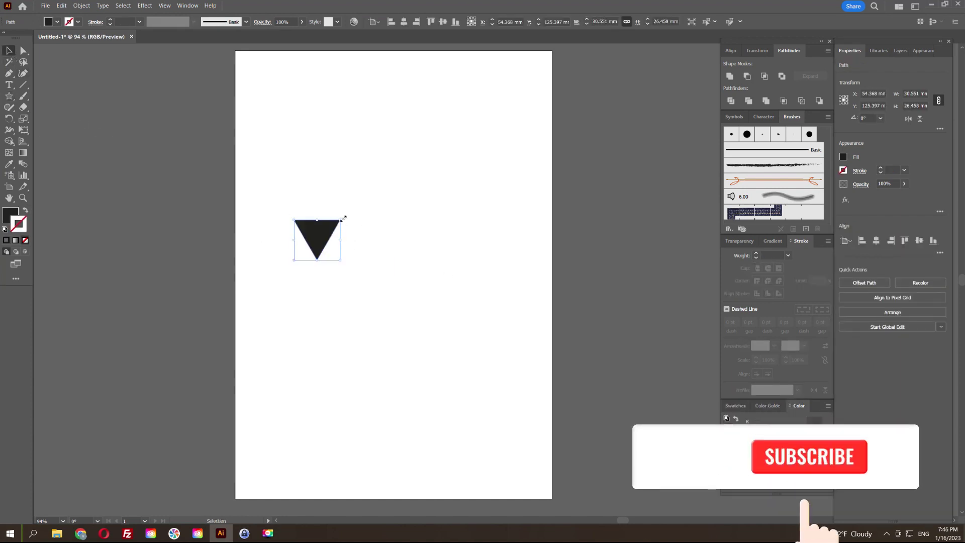
left_click_drag(343, 218, 396, 244)
scroll(396, 245, "up", 3)
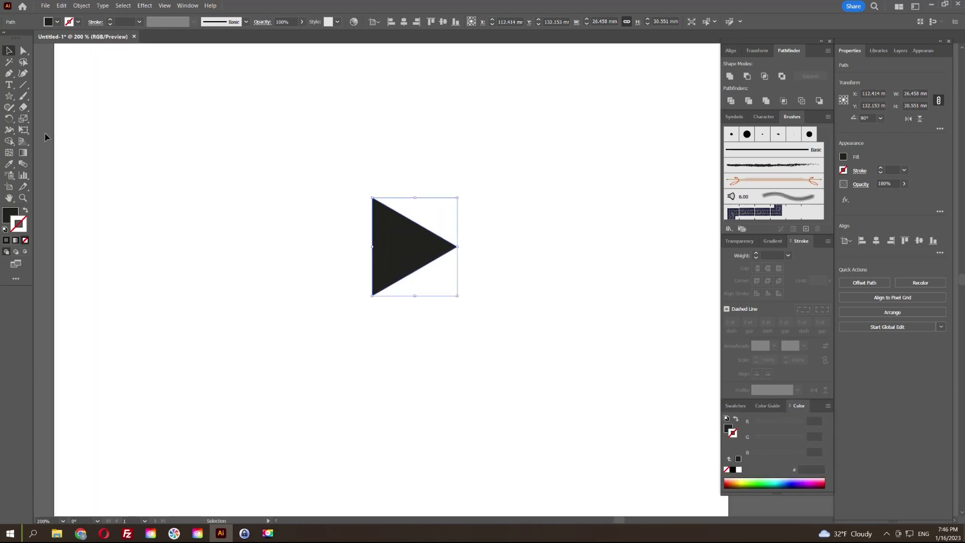
Draw a rectangle about 52 × 15 mm overlapping the triangle's flat side and vertically centre the two shapes
left_click_drag(9, 96, 56, 96)
left_click(7, 209)
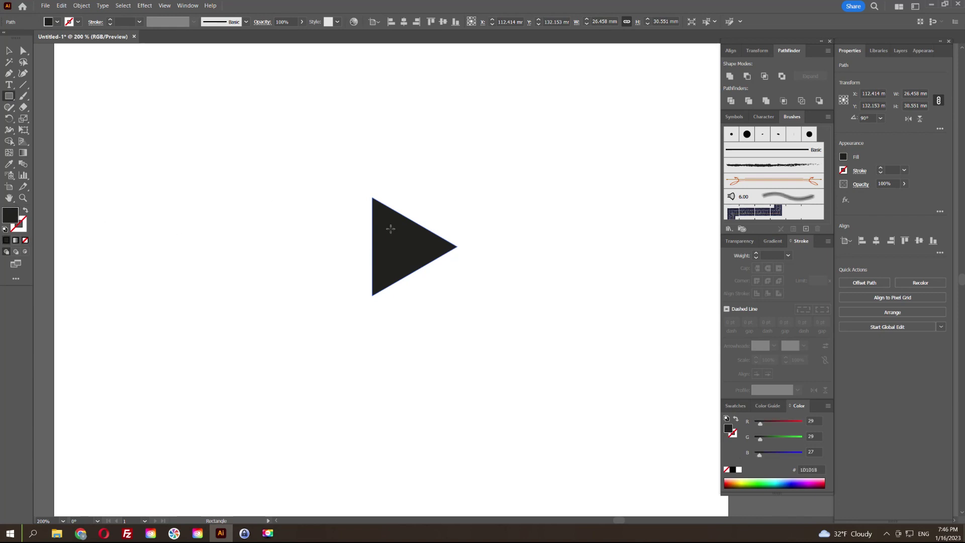
left_click_drag(387, 226, 219, 274)
left_click(11, 50)
left_click_drag(460, 197, 327, 294)
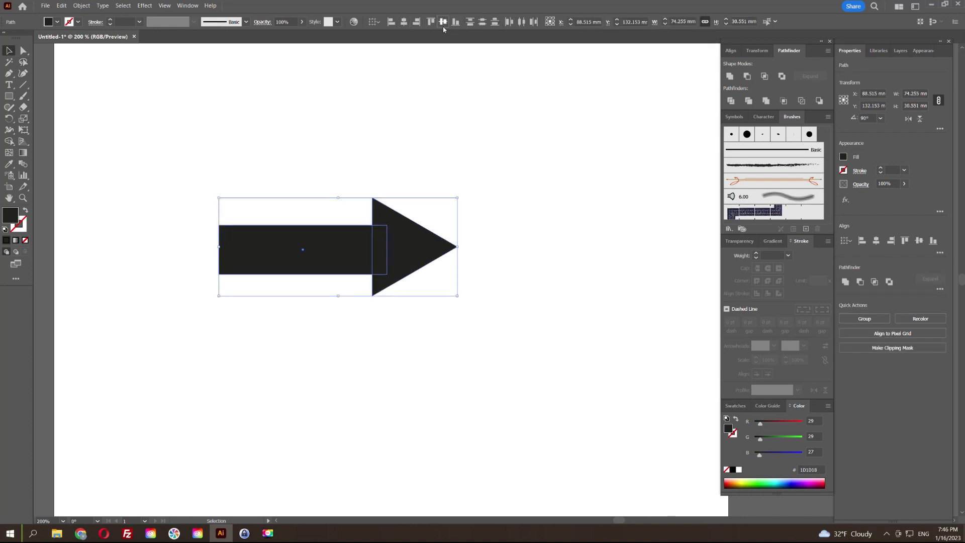
left_click(426, 202)
Enlarge the shaft rectangle's height symmetrically about its centre to about 22 mm
left_click(323, 233)
scroll(323, 233, "up", 1)
left_click_drag(293, 221, 294, 203)
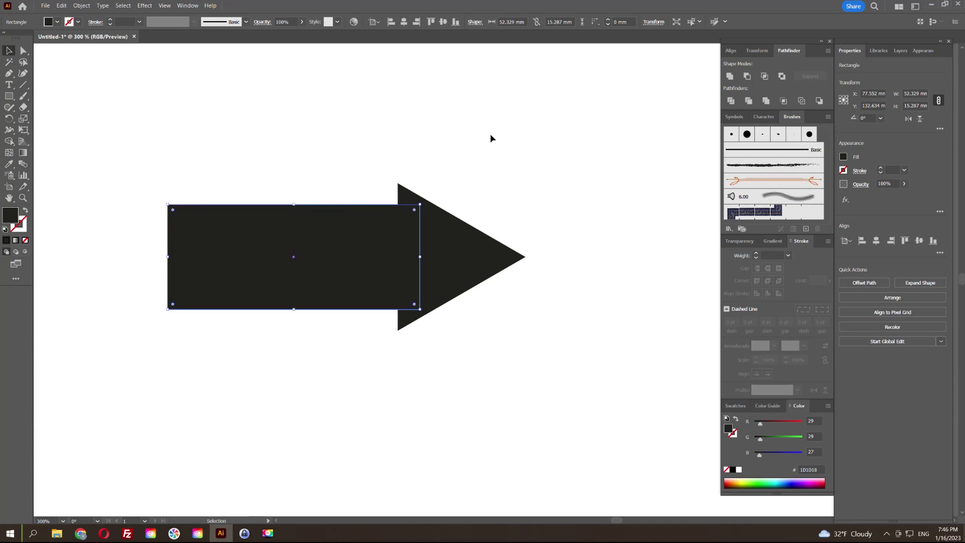
left_click(491, 136)
key("space")
left_click_drag(504, 145, 466, 156)
scroll(460, 188, "down", 1)
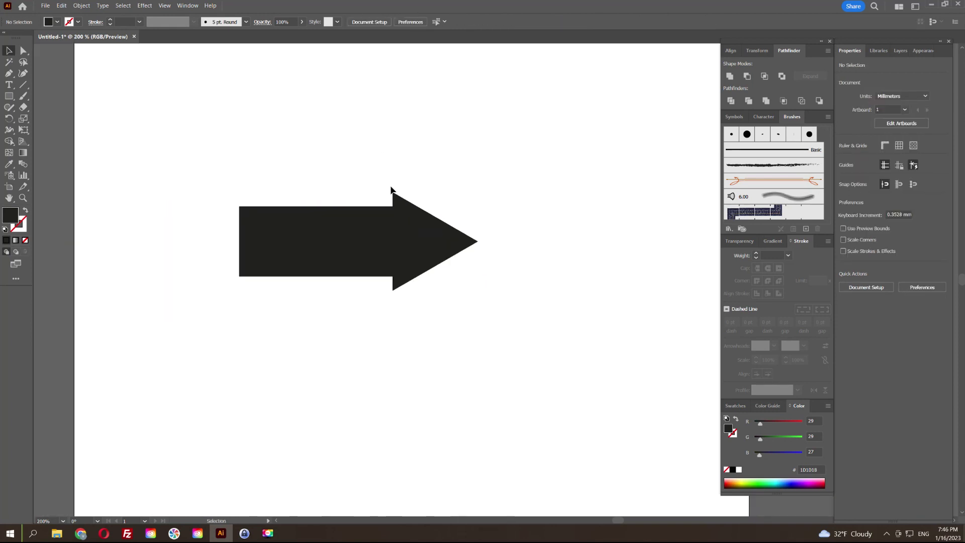
Shorten the shaft rectangle from its free end to about 38 mm long
key("F9")
left_click_drag(212, 178, 281, 268)
left_click_drag(241, 242, 285, 241)
left_click(340, 164)
left_click_drag(340, 164, 598, 322)
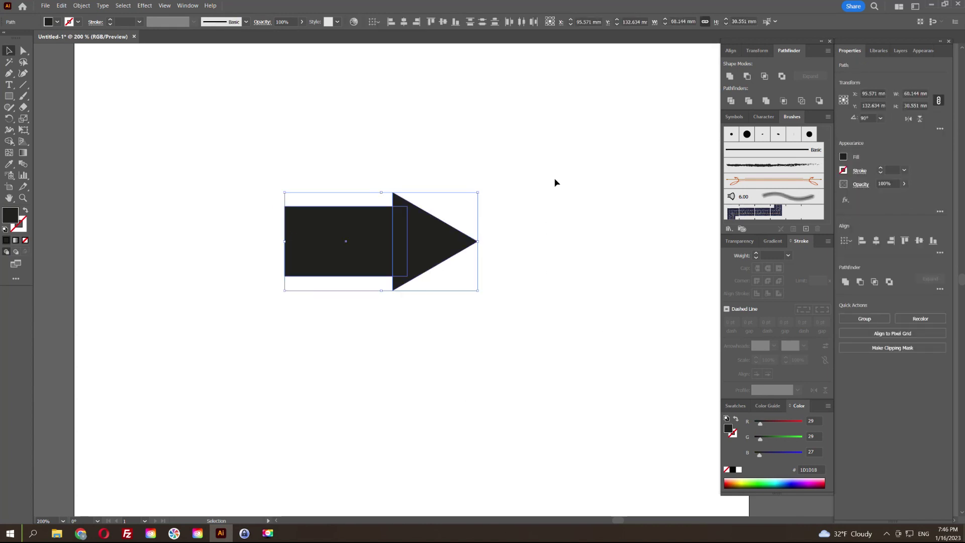
left_click(531, 158)
Round all three corners of the triangular arrowhead evenly with the live corner handles
scroll(407, 203, "up", 3)
scroll(406, 203, "down", 1)
left_click(417, 196)
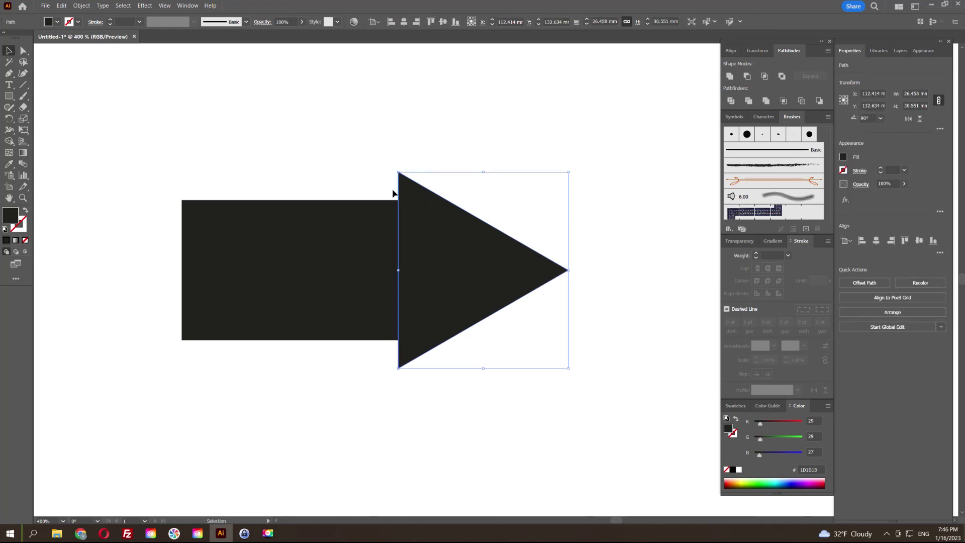
left_click(23, 50)
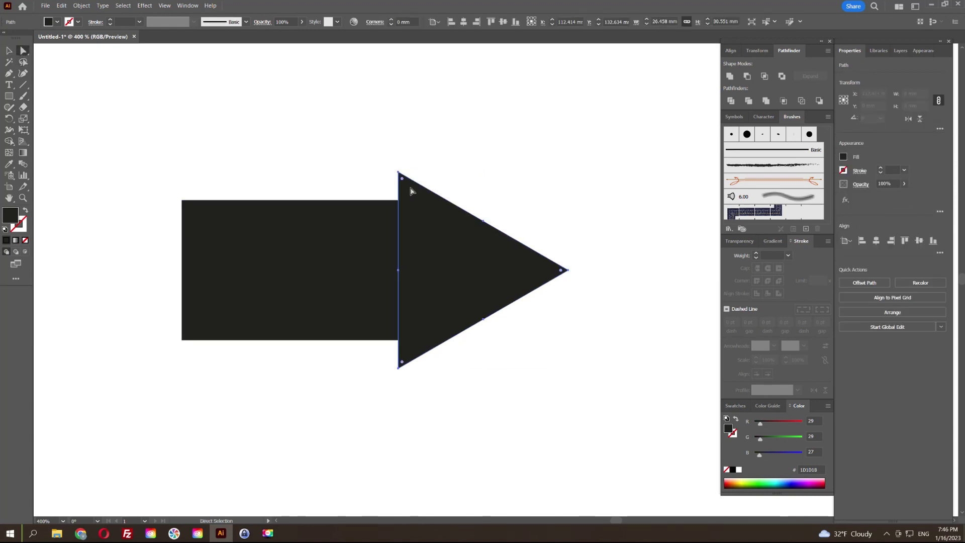
left_click_drag(403, 181, 413, 197)
left_click(10, 50)
left_click(333, 124)
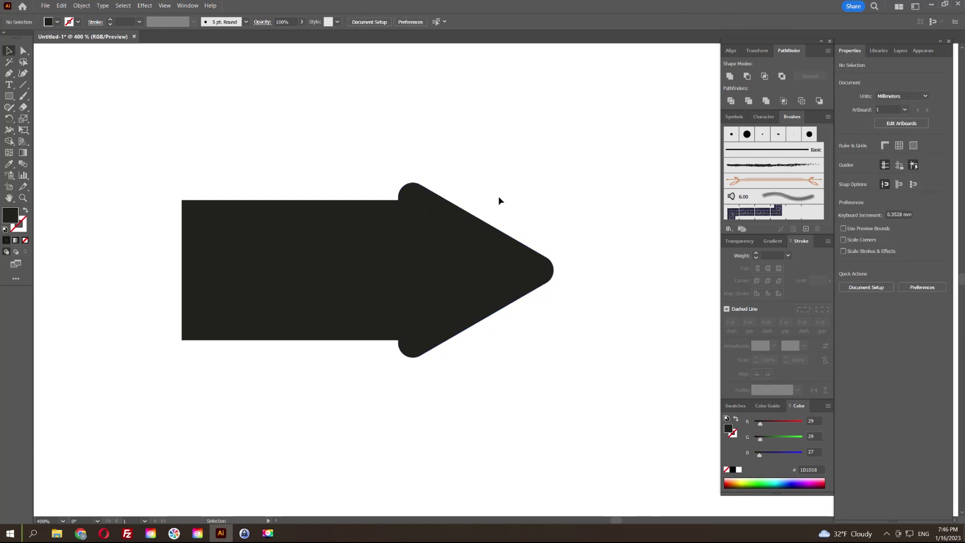
Reduce the shaft rectangle's height slightly and symmetrically so the rounded arrowhead projects further on both sides
scroll(499, 200, "down", 1)
left_click(367, 247)
left_click_drag(356, 203, 356, 206)
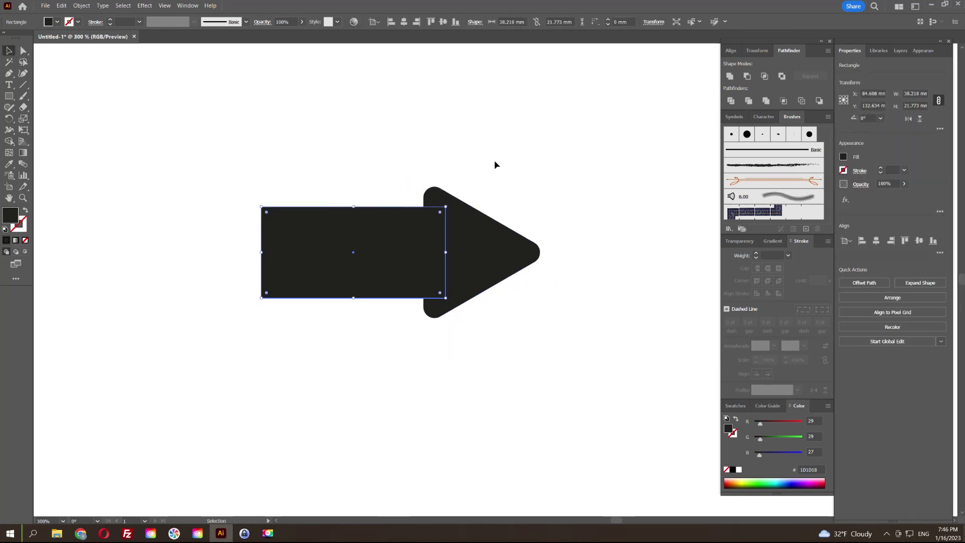
left_click(614, 181)
Unite the rectangle and rounded triangle into one arrow shape and move it toward the artboard's right edge
key("ctrl+a")
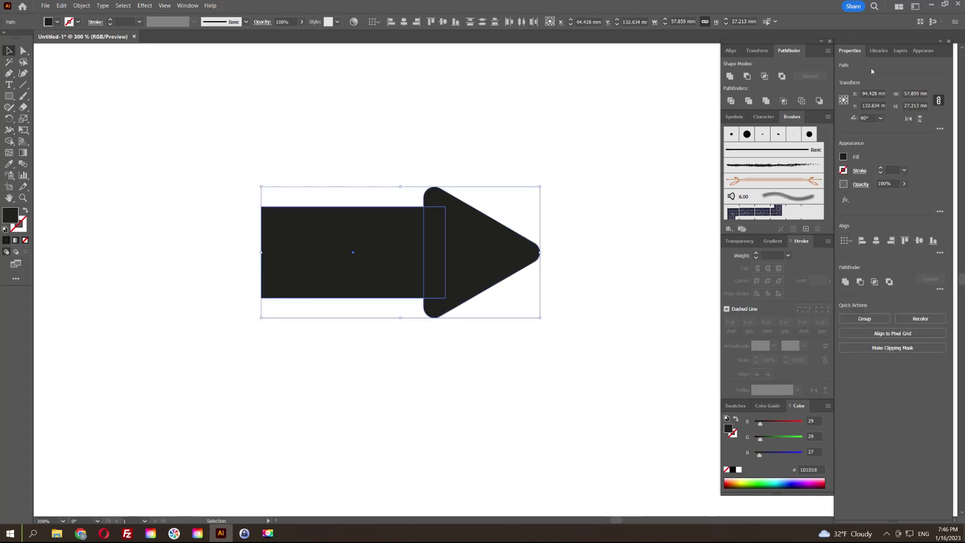
left_click(730, 76)
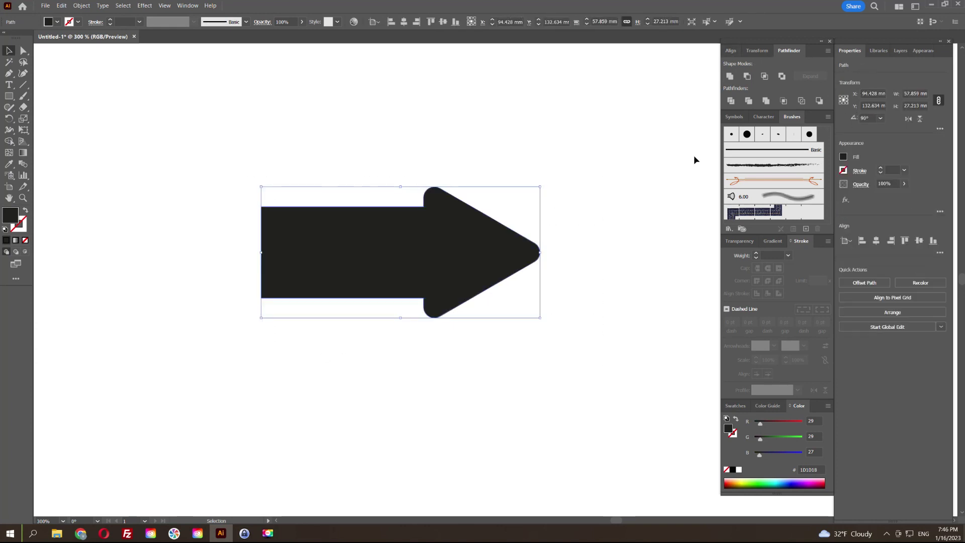
left_click(562, 181)
left_click_drag(546, 171, 594, 166)
scroll(450, 247, "down", 2)
left_click_drag(471, 241, 556, 279)
left_click(563, 227)
left_click_drag(508, 199, 447, 198)
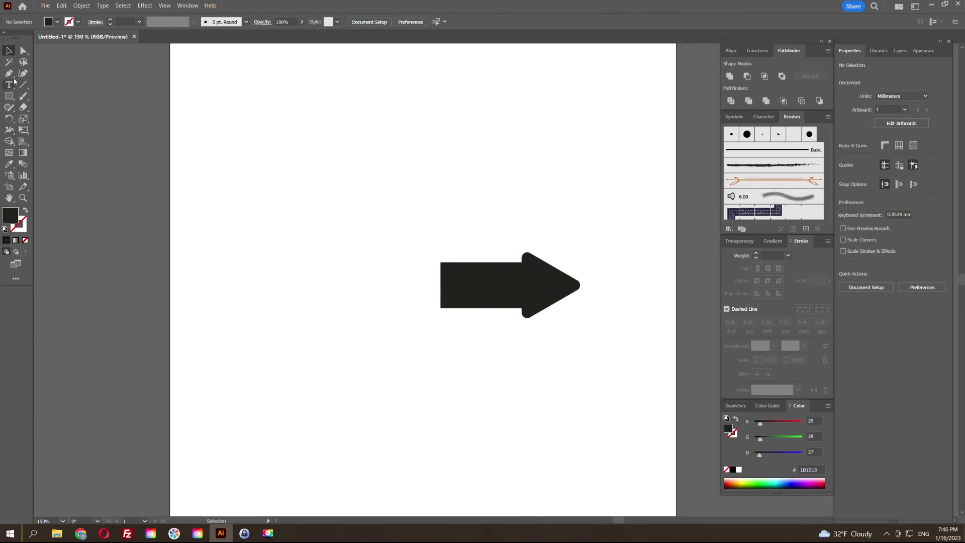
Draw a straight horizontal 1 pt line without fill using the Pen tool, from just behind the arrow's tail to near the artboard's left edge
left_click(8, 72)
left_click(25, 210)
left_click_drag(289, 241, 482, 276)
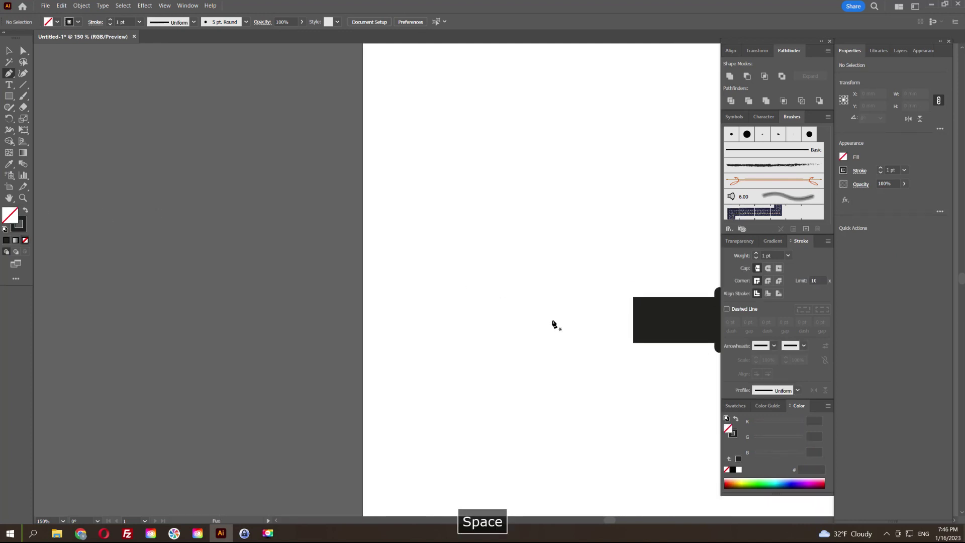
left_click(618, 320)
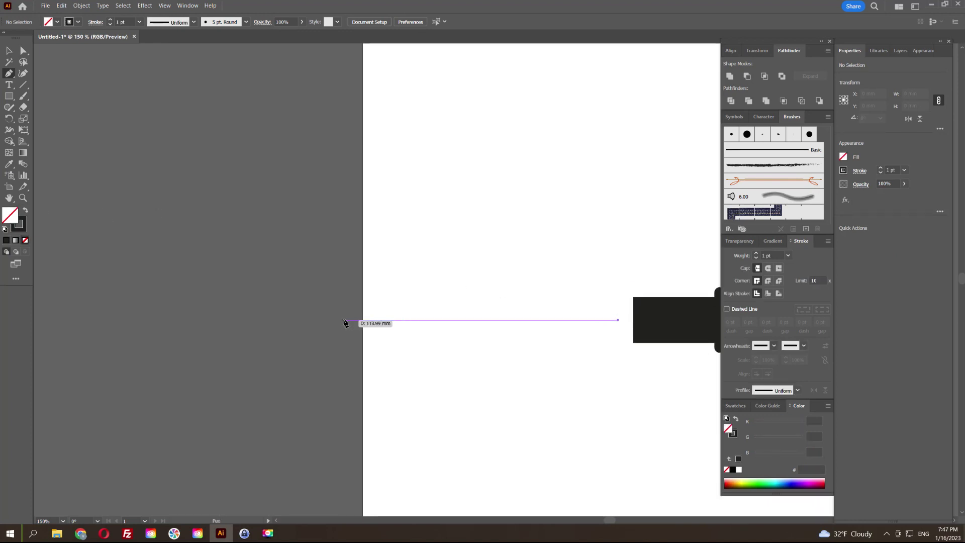
left_click(377, 320, "shift")
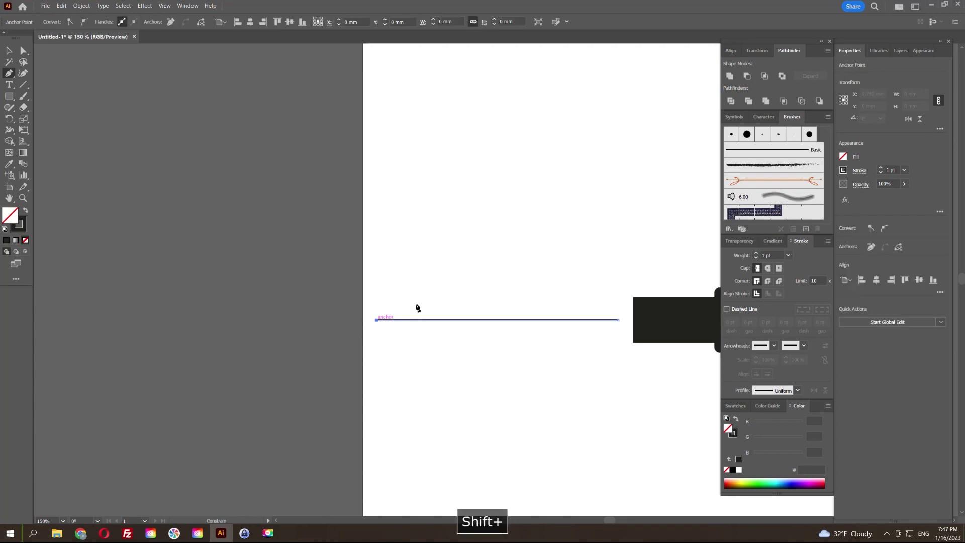
left_click(438, 244, "ctrl")
Draw a curved 1 pt path about 100 × 33 mm above the line, rising from near the arrow's tail toward the artboard's left edge
left_click_drag(551, 268, 438, 293)
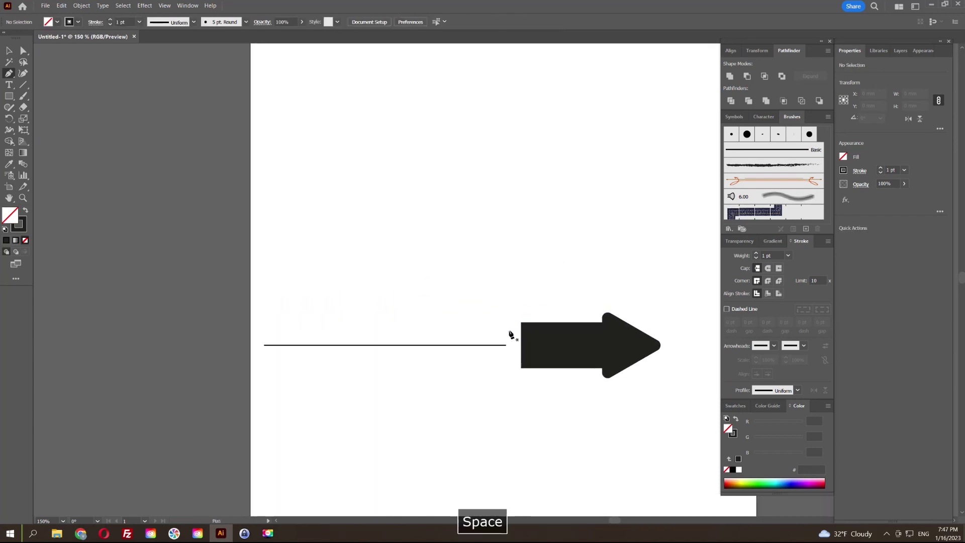
scroll(510, 334, "up", 2)
scroll(459, 314, "down", 2)
scroll(477, 315, "down", 3)
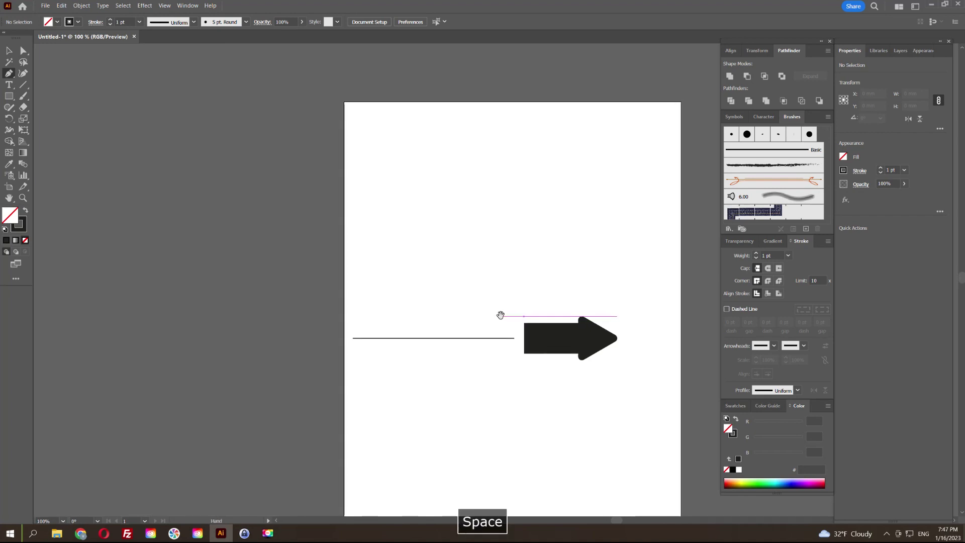
left_click(514, 327)
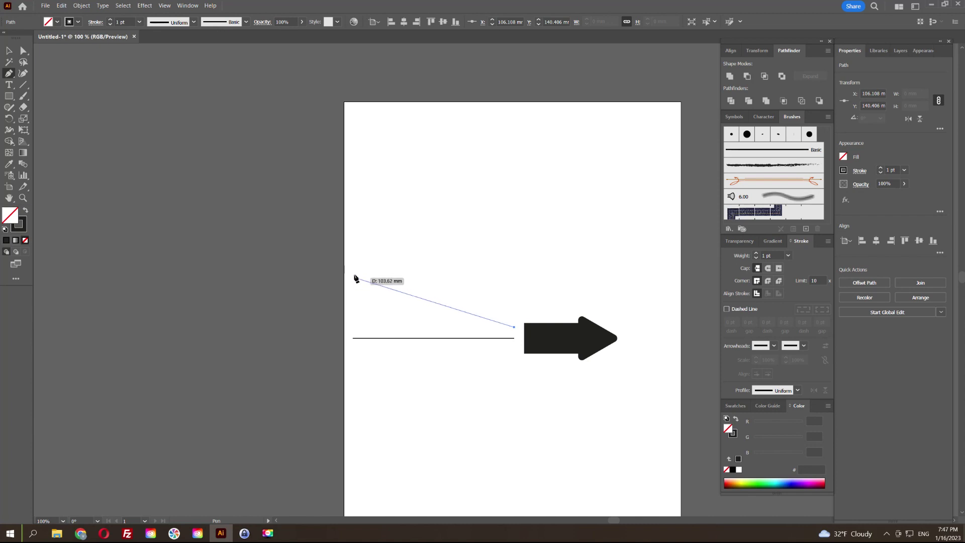
left_click_drag(353, 275, 305, 223)
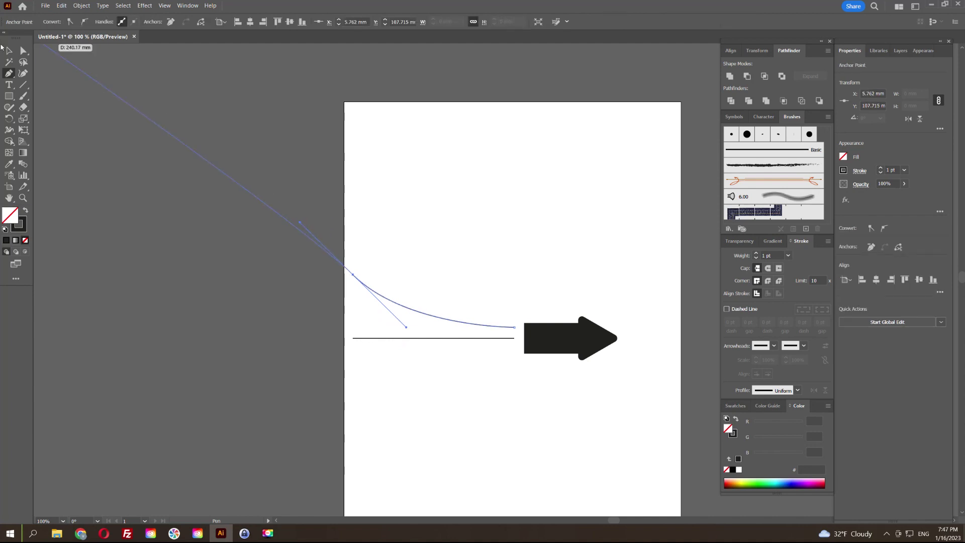
left_click(168, 124, "ctrl")
Duplicate the curve below the straight line and flip the copy vertically to mirror the upper curve
key("v")
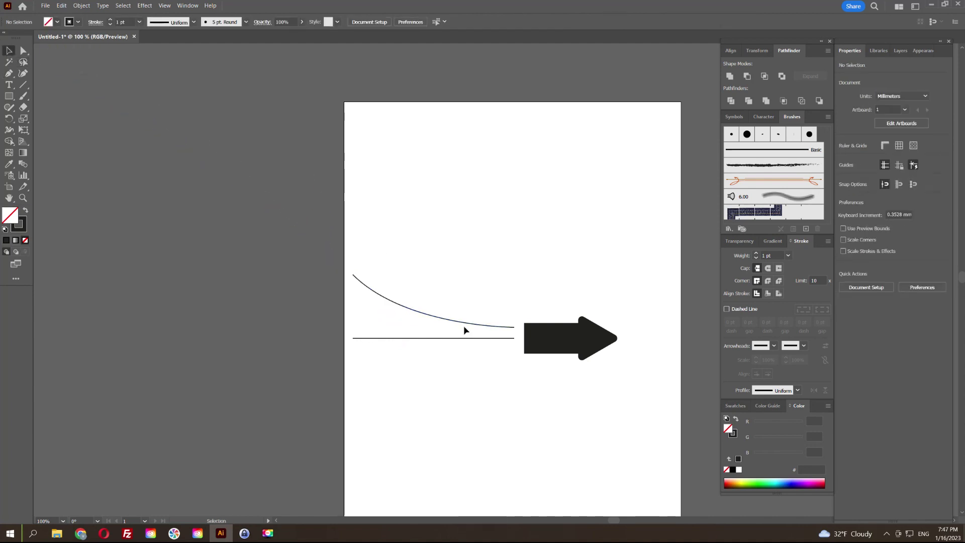
left_click_drag(446, 325, 455, 381)
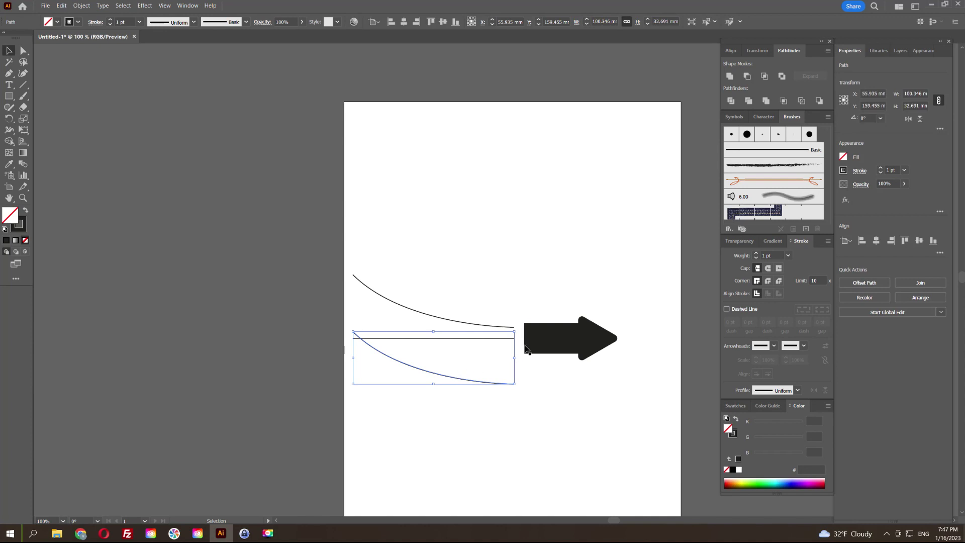
left_click_drag(435, 333, 432, 362)
left_click(488, 387)
Move the upper curve down and the lower curve up so both sit closer to the straight line
left_click_drag(507, 274, 452, 254)
scroll(473, 325, "up", 1)
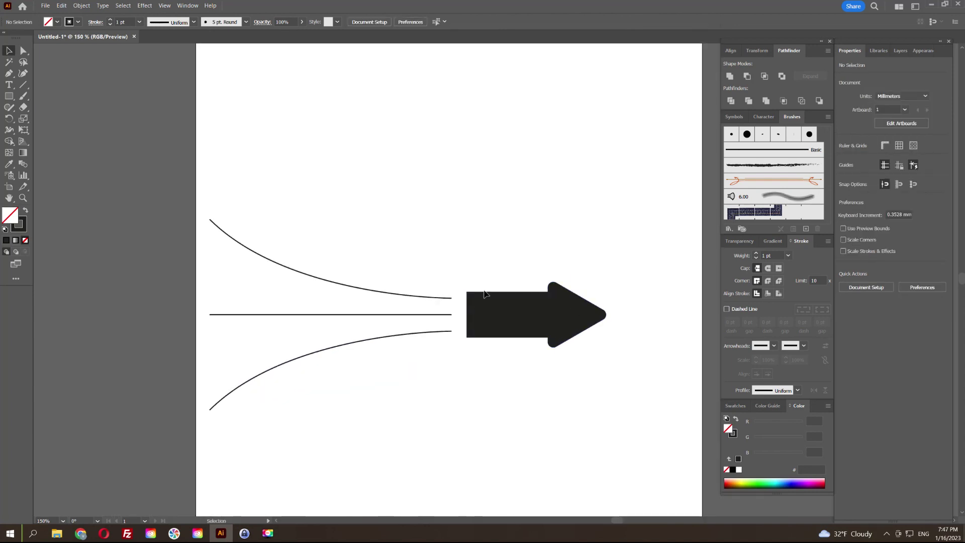
scroll(450, 299, "up", 2)
left_click_drag(449, 298, 447, 308)
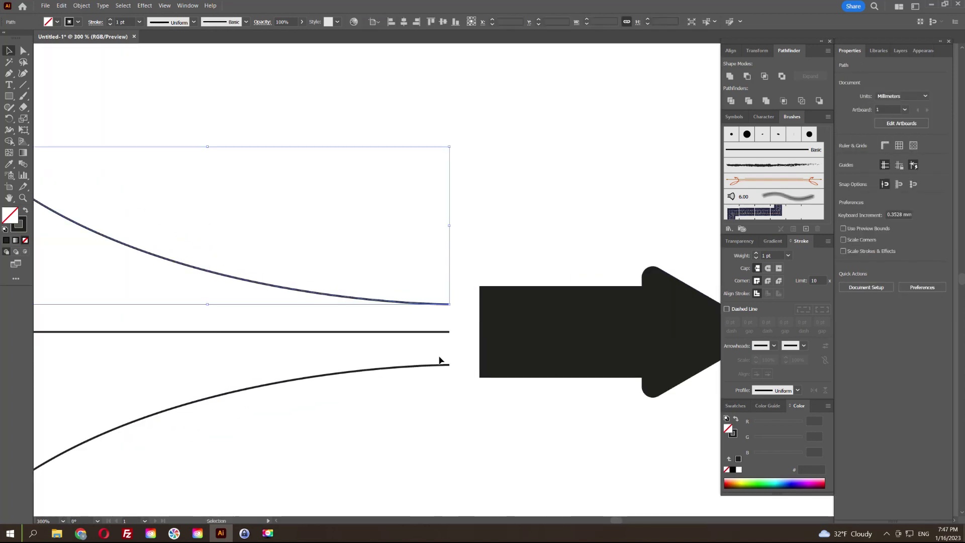
left_click_drag(442, 366, 442, 356)
left_click(454, 310)
scroll(454, 310, "down", 2)
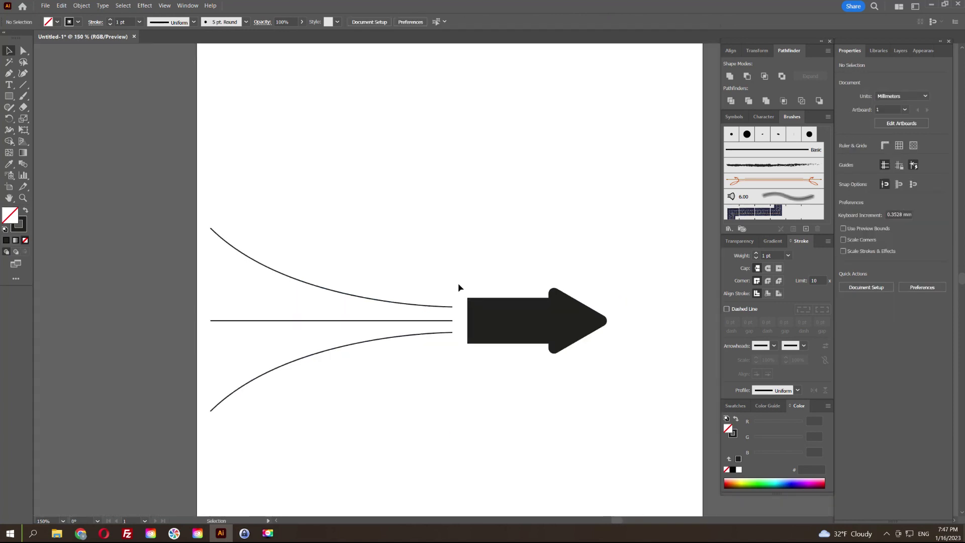
Draw a small circle about 3.5 mm across with a dark fill and no stroke, outside the artboard's left edge
left_click_drag(511, 269, 461, 264)
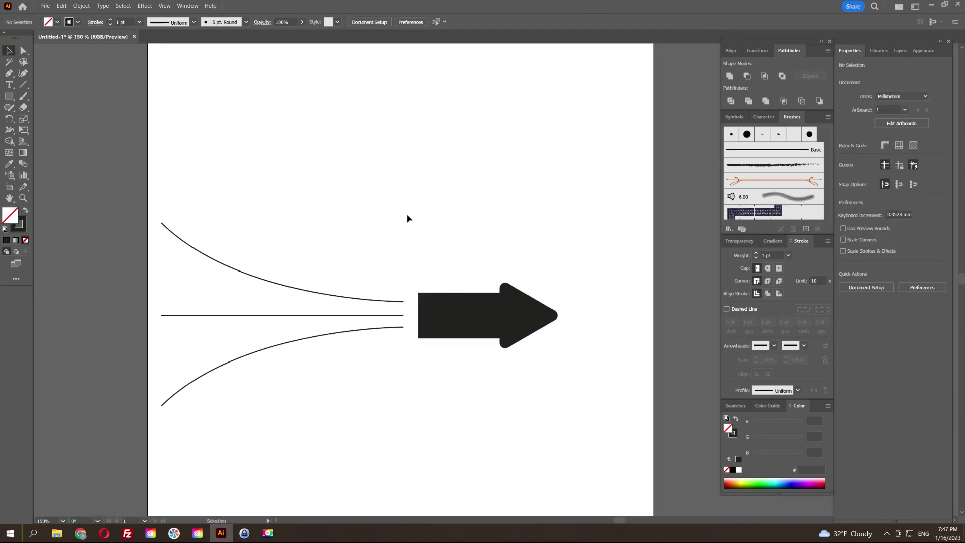
left_click(9, 97)
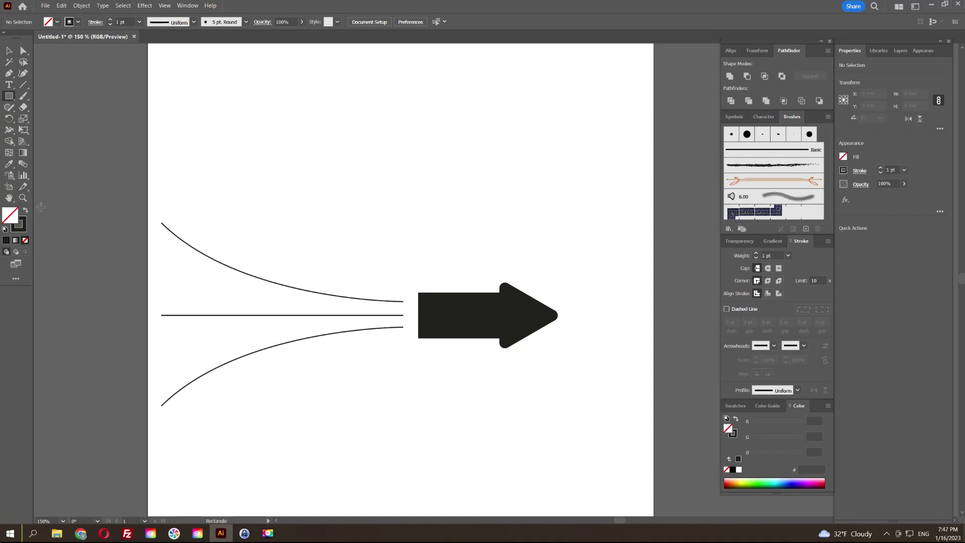
left_click(25, 212)
scroll(300, 256, "up", 1)
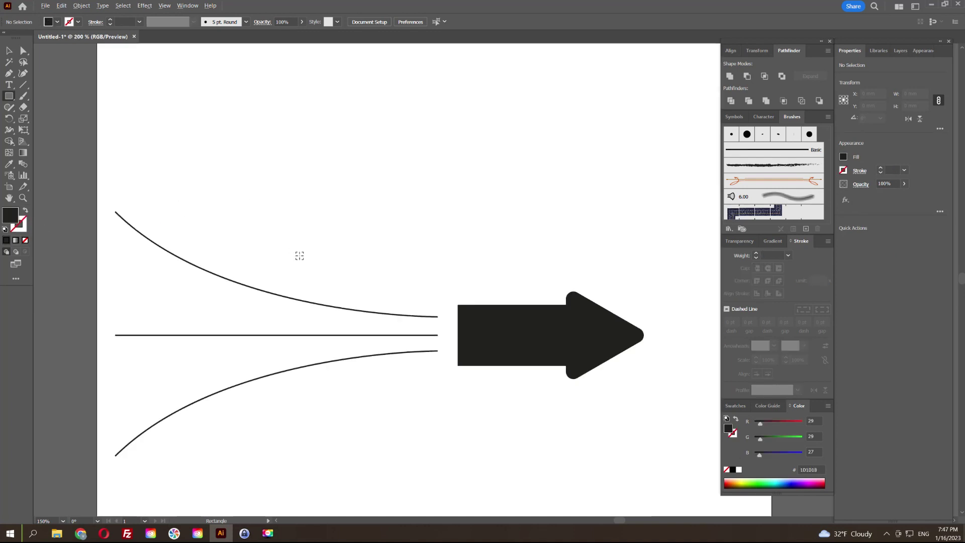
left_click_drag(269, 256, 275, 262)
key("ctrl+z")
left_click_drag(10, 96, 55, 129)
left_click_drag(13, 98, 51, 119)
left_click_drag(34, 155, 180, 169)
left_click(9, 51)
left_click(142, 93)
Fill the small circle with white and start a new Scatter Brush from it
left_click(175, 163)
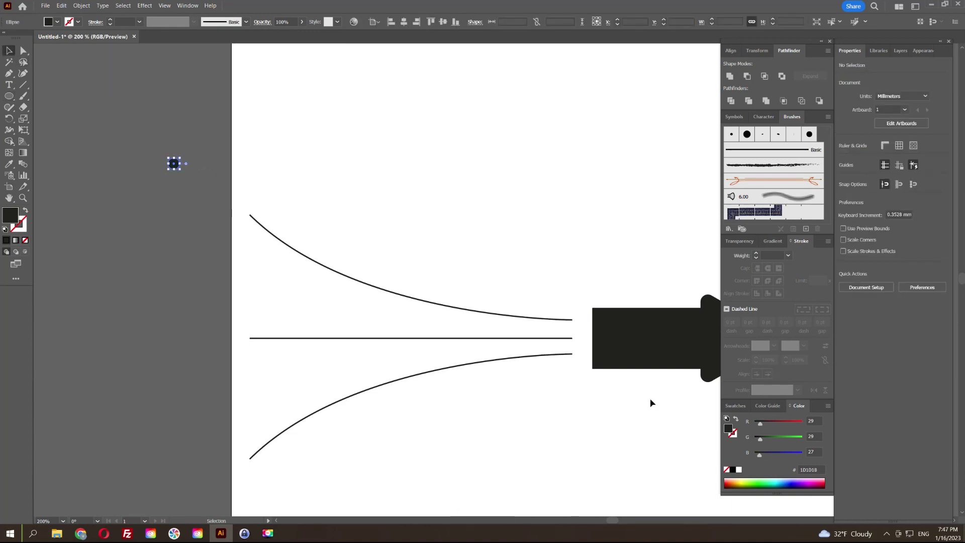
left_click(739, 469)
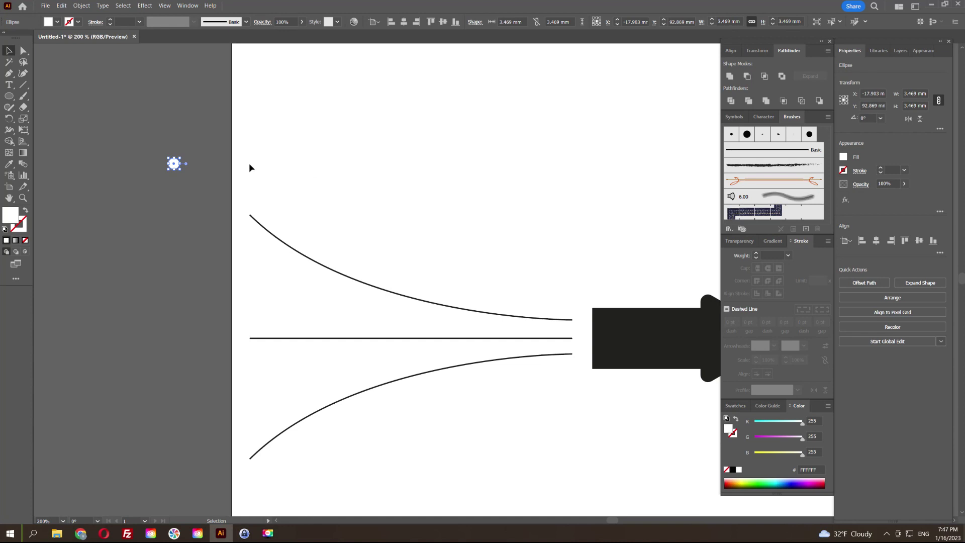
left_click(805, 230)
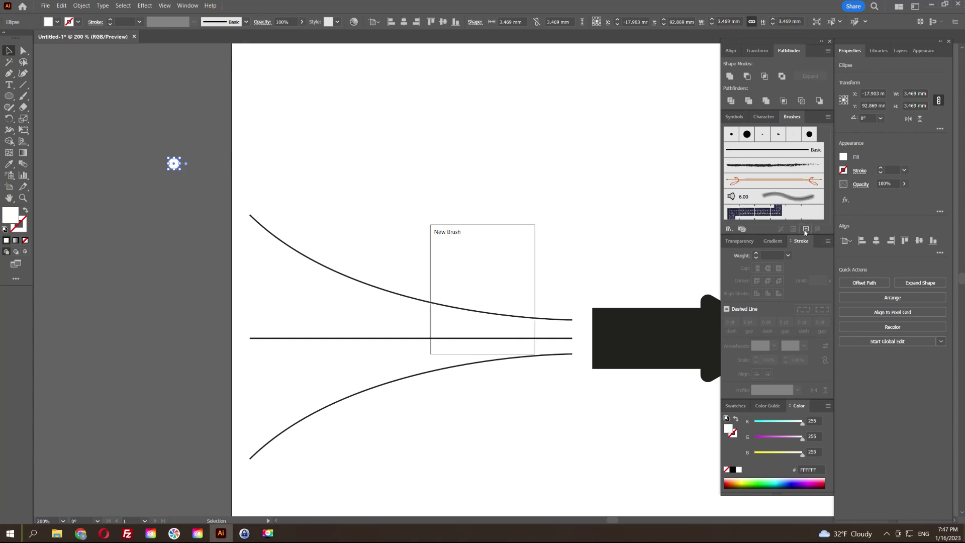
left_click(452, 279)
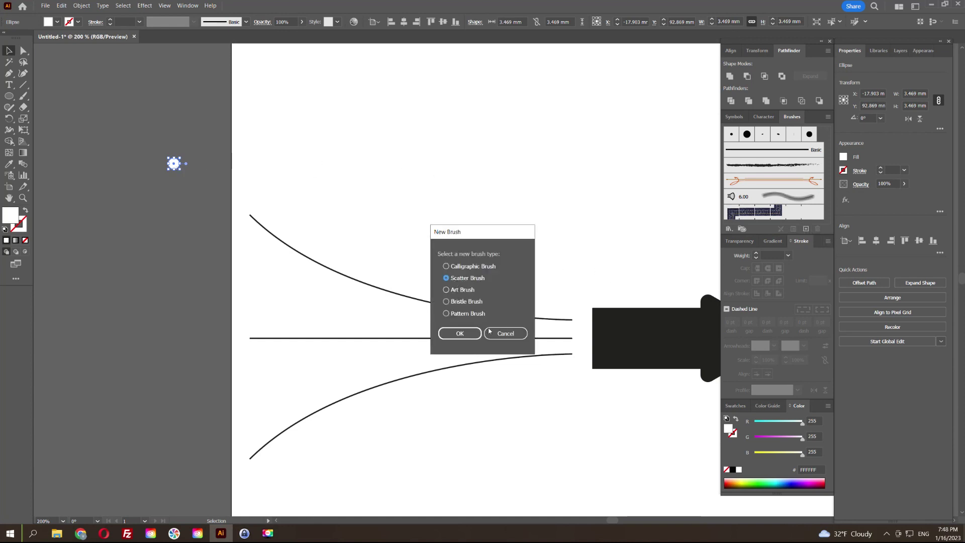
left_click(460, 334)
Set the scatter brush's size, spacing and scatter to Random and its colorization method to Tints
left_click(522, 236)
left_click(526, 261)
left_click(515, 251)
left_click(518, 270)
left_click(518, 267)
left_click(520, 286)
left_click(522, 332)
left_click(513, 344)
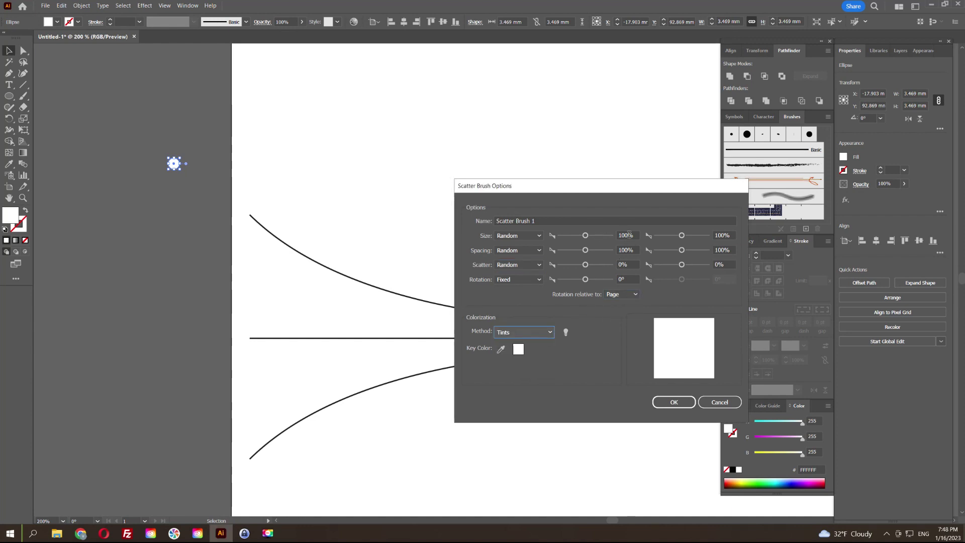
Set the scatter brush's minimum size and spacing to 10% and its scatter values to 900% and -900%, then create the brush
left_click(636, 237)
type("1")
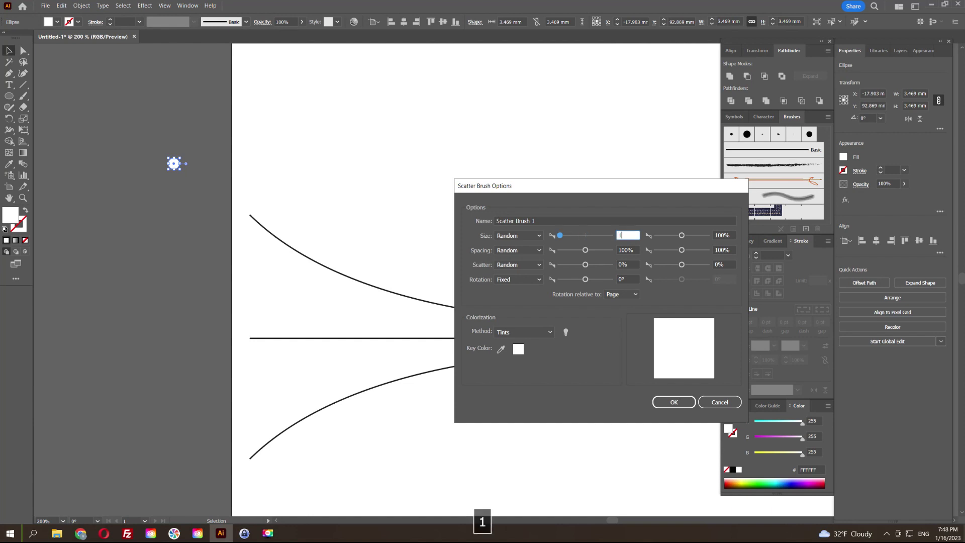
key("Tab")
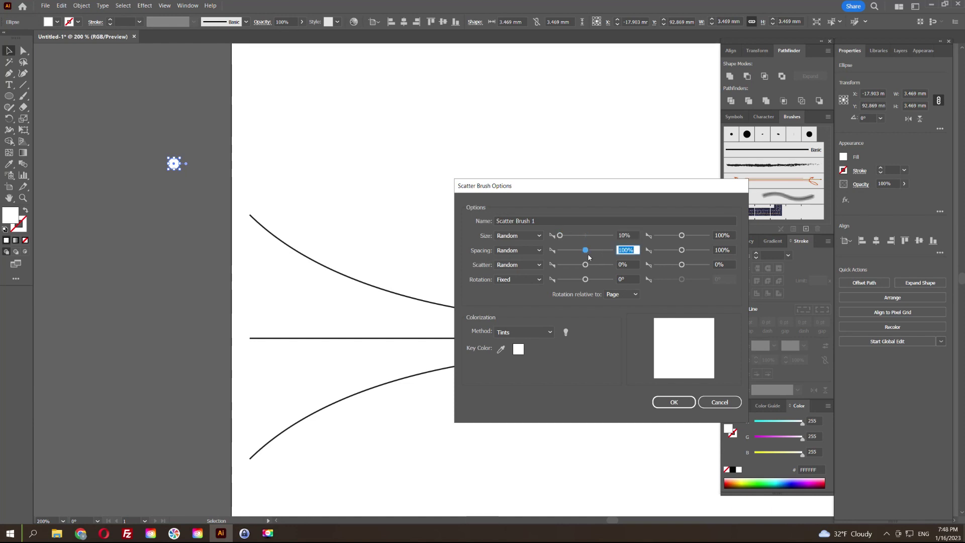
type("10")
left_click(636, 266)
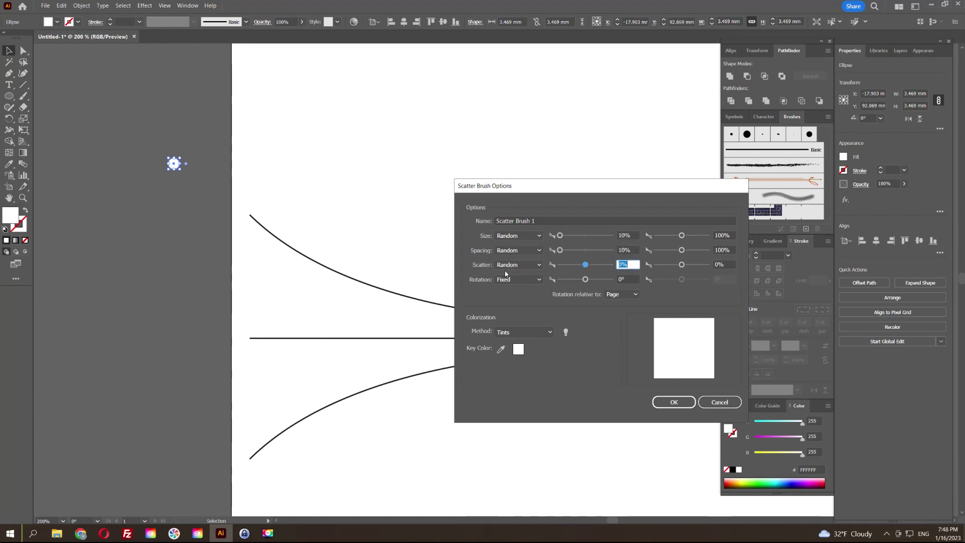
type("900")
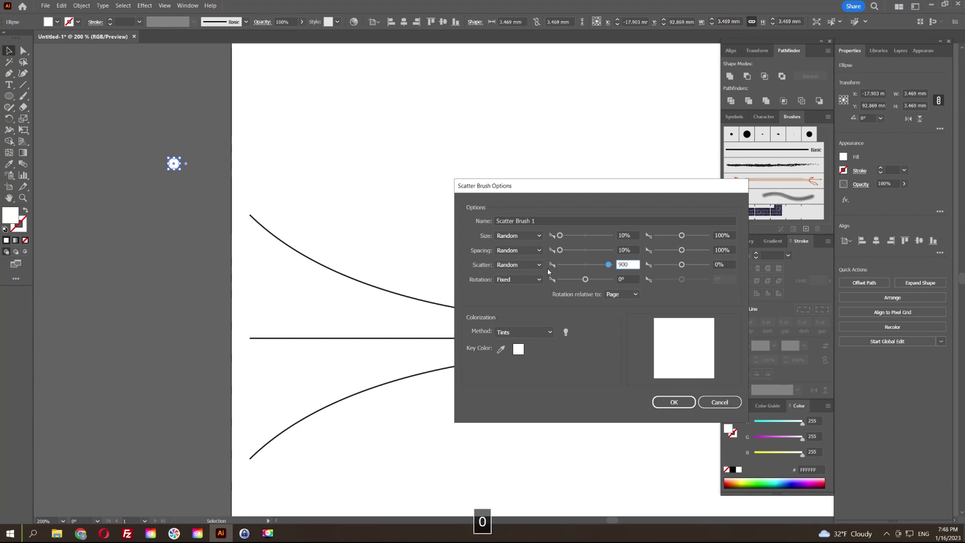
key("Tab")
type("-900")
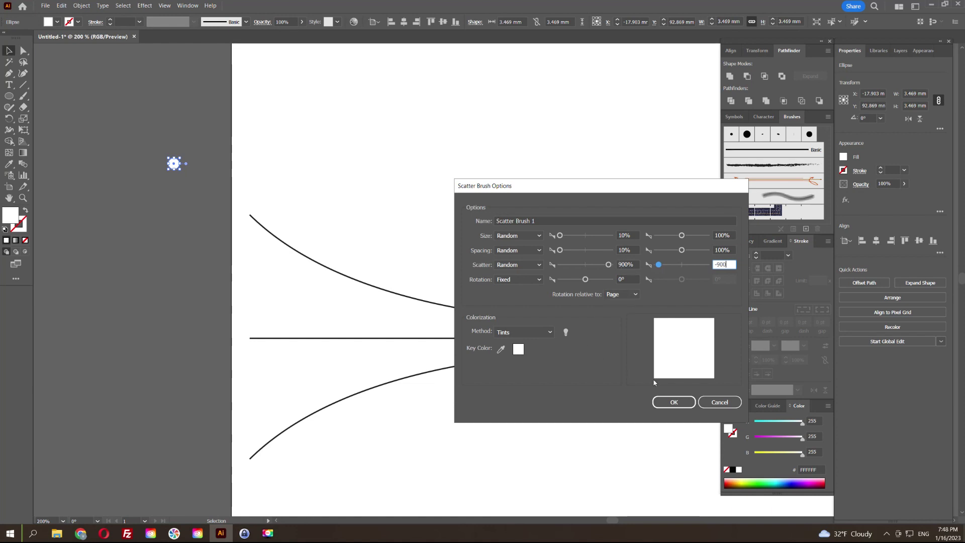
left_click(674, 402)
Move the arrow and the three guide paths off the artboard onto the dark canvas beyond its left edge
left_click(246, 164)
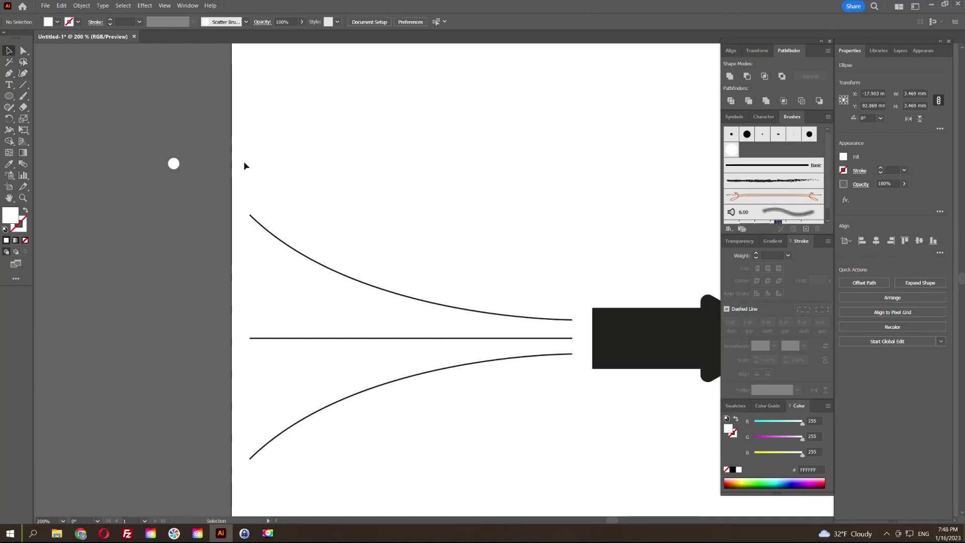
left_click_drag(320, 280, 326, 280)
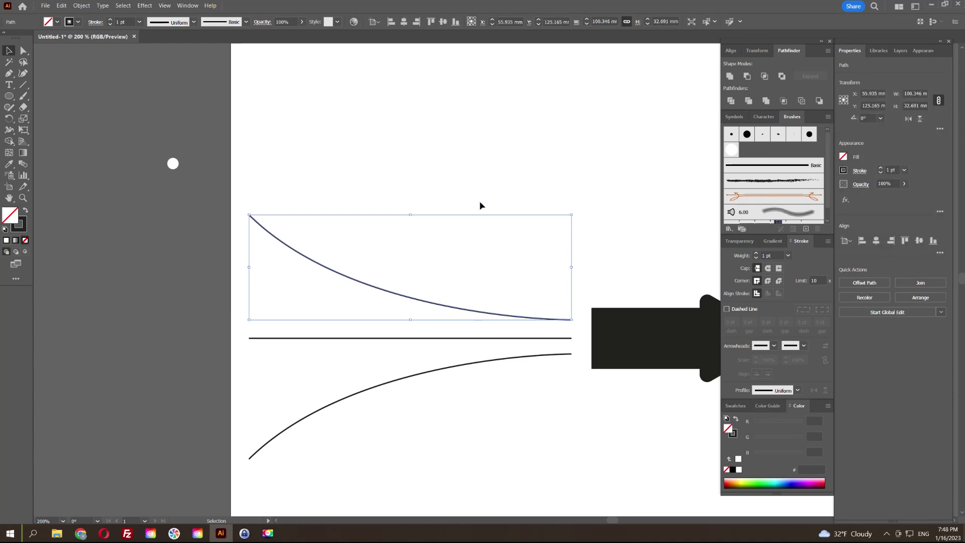
key("ctrl+minus")
left_click_drag(576, 333, 580, 332)
left_click_drag(576, 285, 244, 284)
left_click(174, 159)
key("space")
left_click_drag(94, 207, 285, 212)
Apply Scatter Brush 1 to the upper curved guide path
left_click(281, 259)
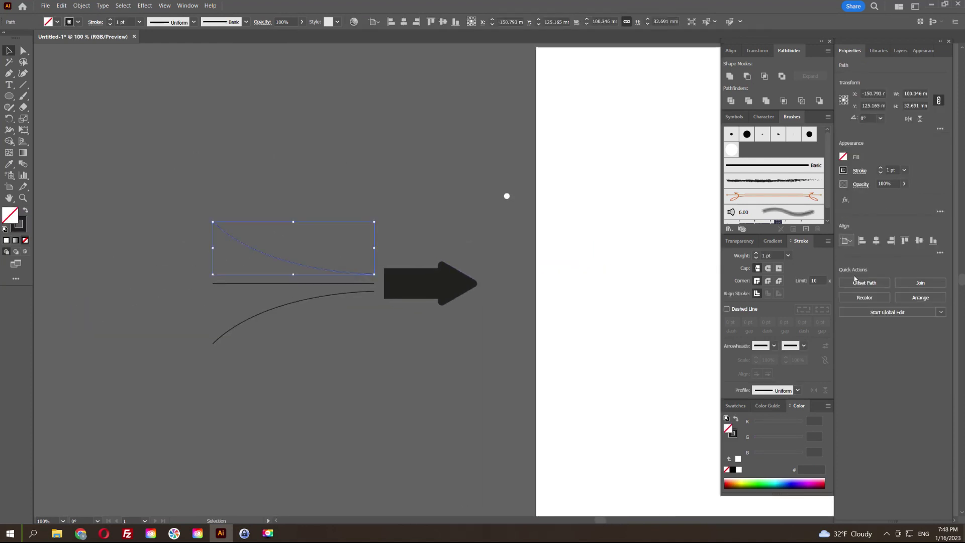
left_click(731, 149)
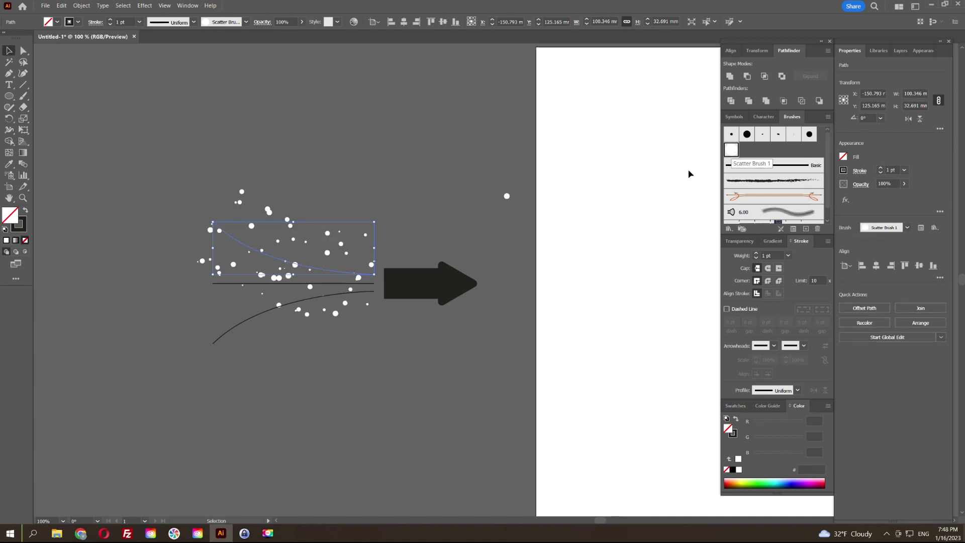
scroll(298, 255, "up", 1)
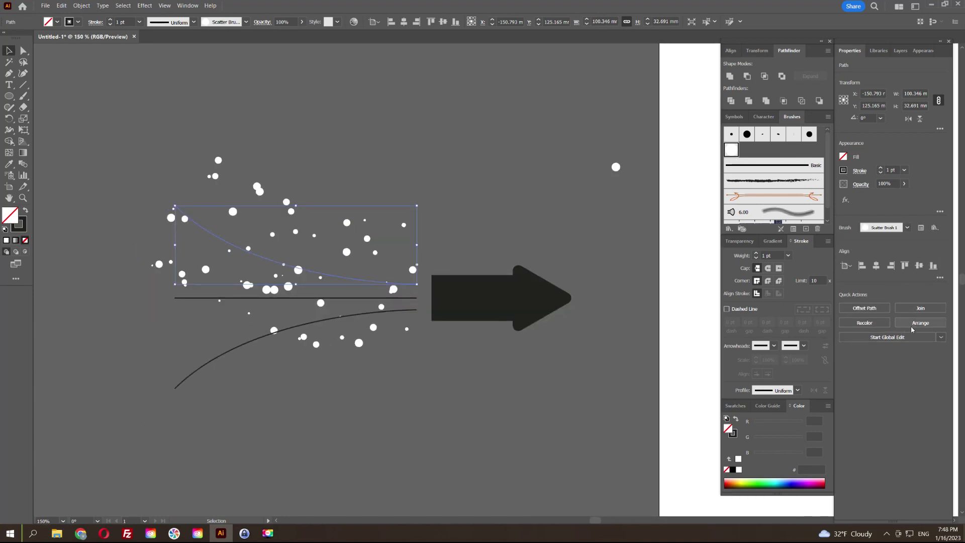
Open Scatter Brush 1 for editing, set its scatter values to 9% and 900%, and refresh the preview
key("F9")
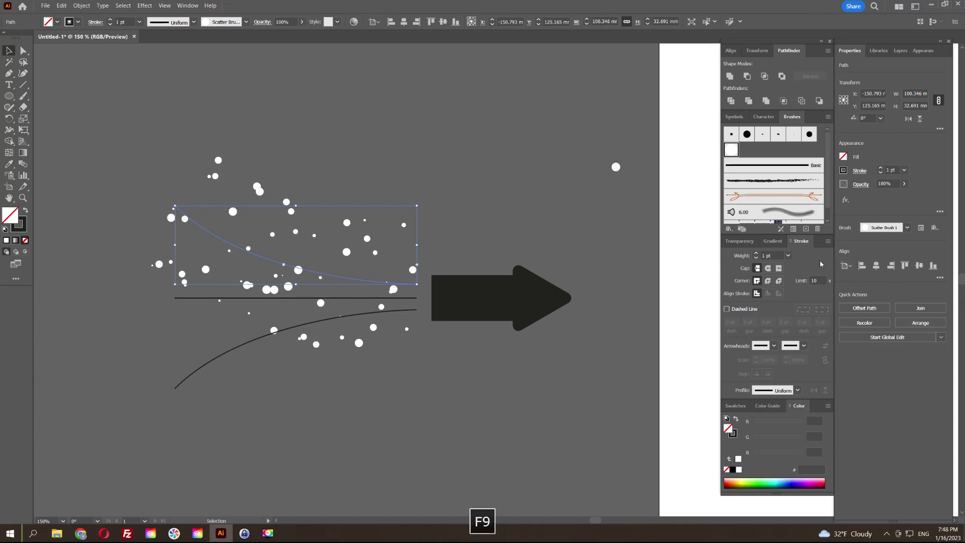
left_click(731, 150)
double_click(732, 151)
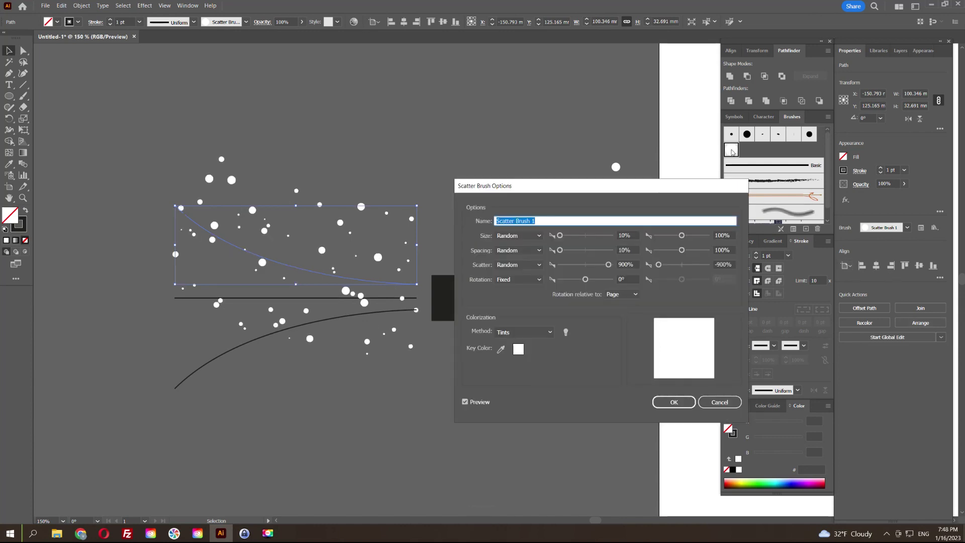
left_click(621, 265)
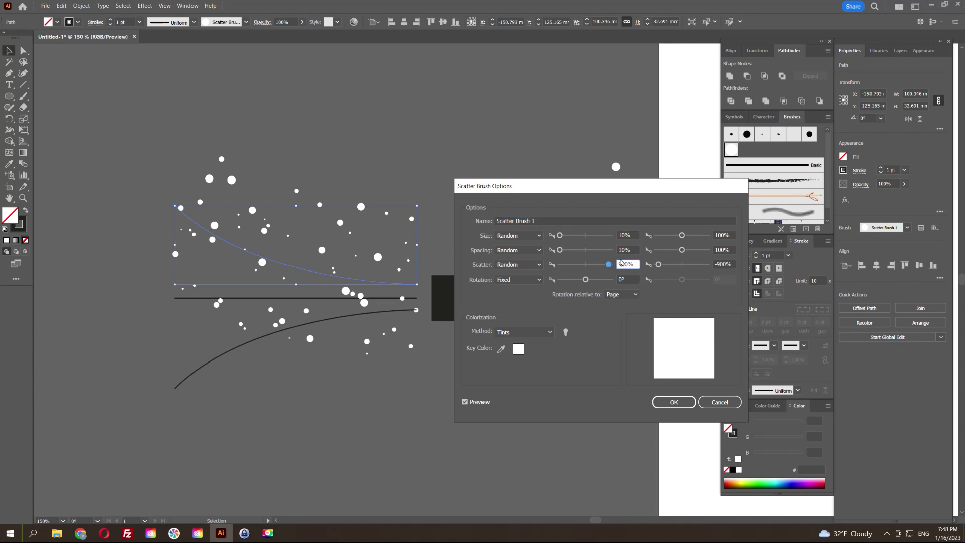
type("-")
left_click(724, 263)
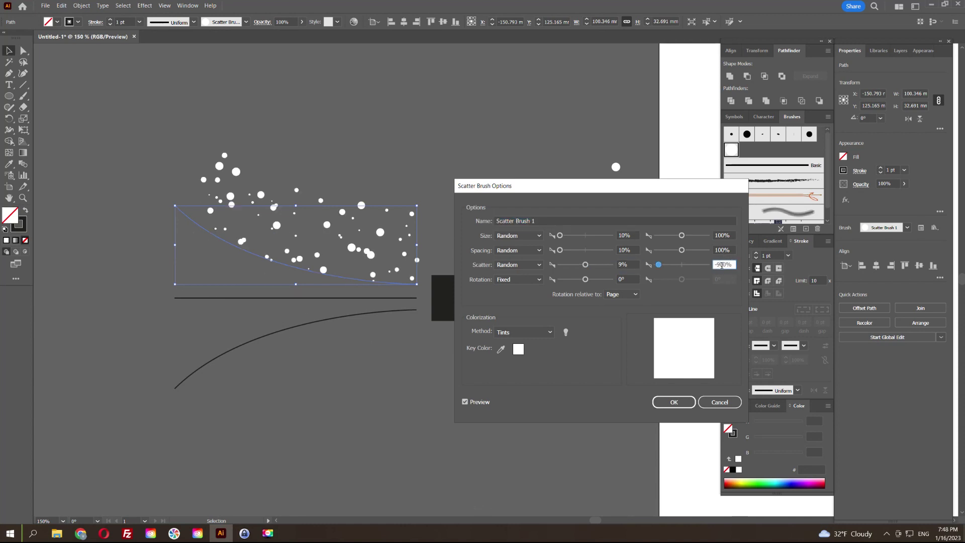
key("BackSpace")
left_click(465, 402)
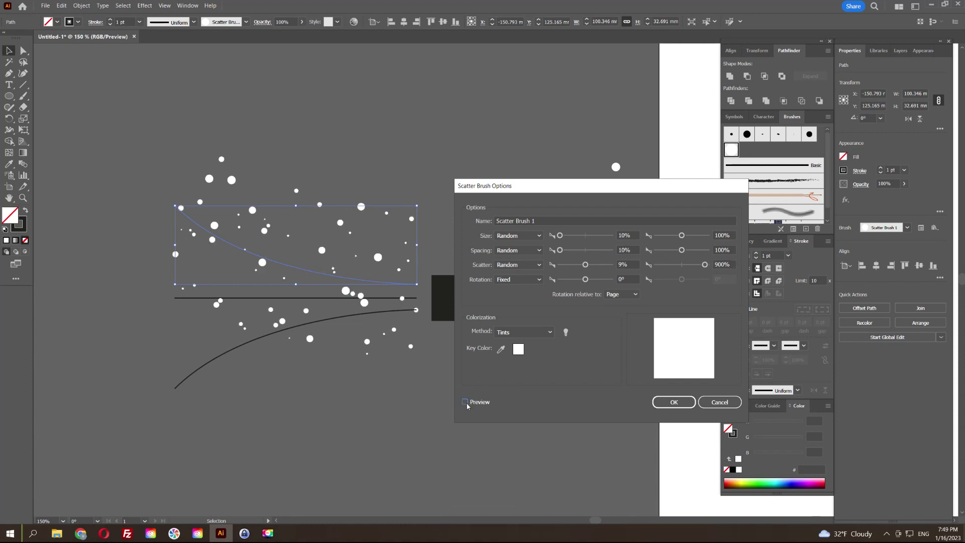
left_click(465, 402)
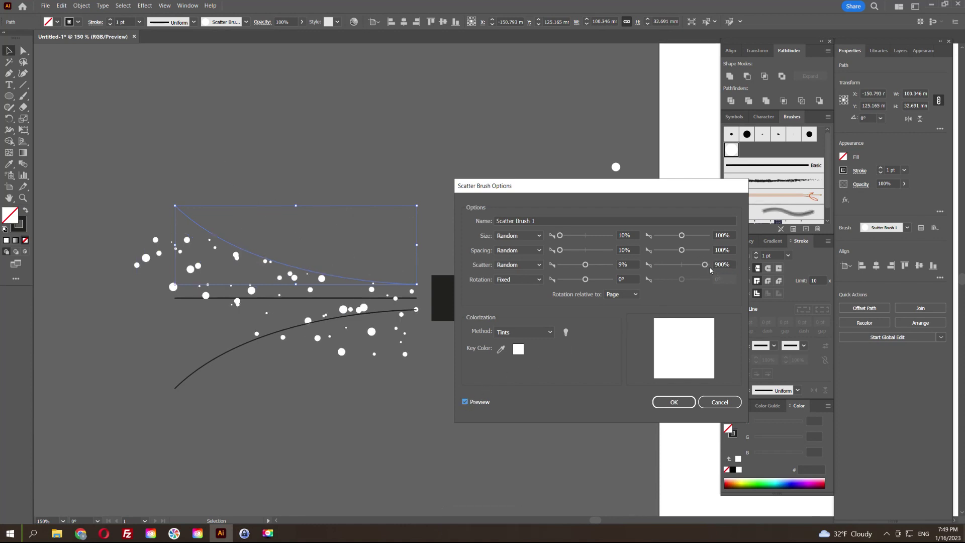
Set the brush's scatter range to -900% through 900%
key("F9")
key("ctrl+z")
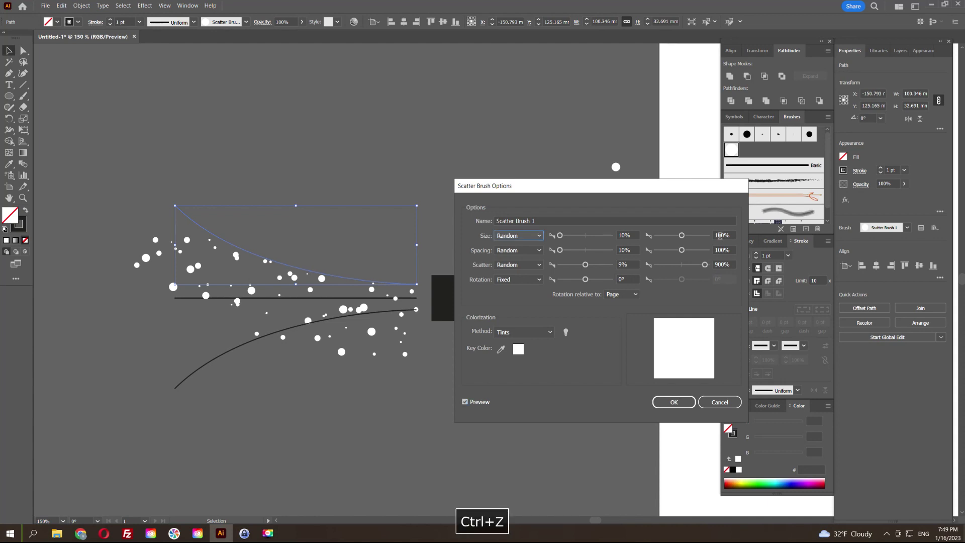
key("ctrl+z")
left_click(623, 264)
type("00")
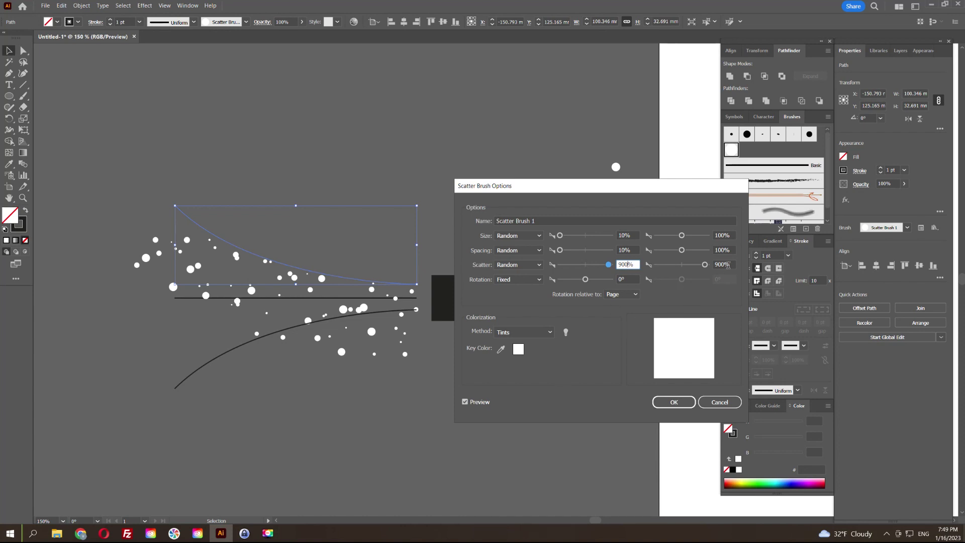
left_click(733, 265)
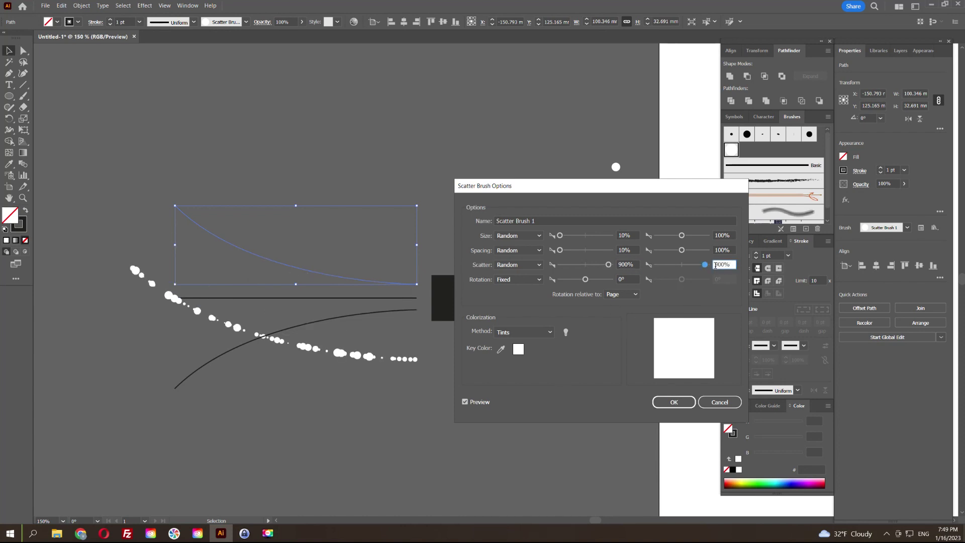
left_click(622, 265)
type("-")
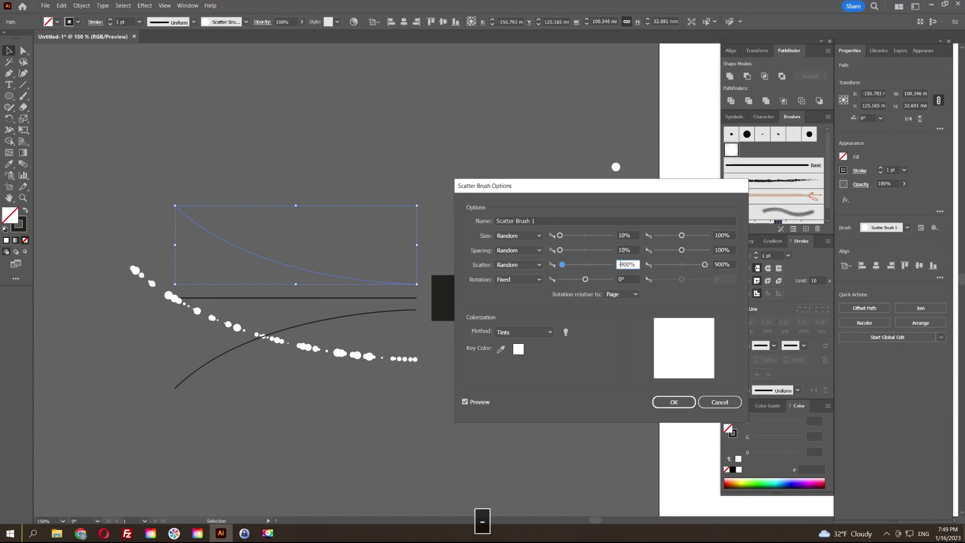
left_click(724, 265)
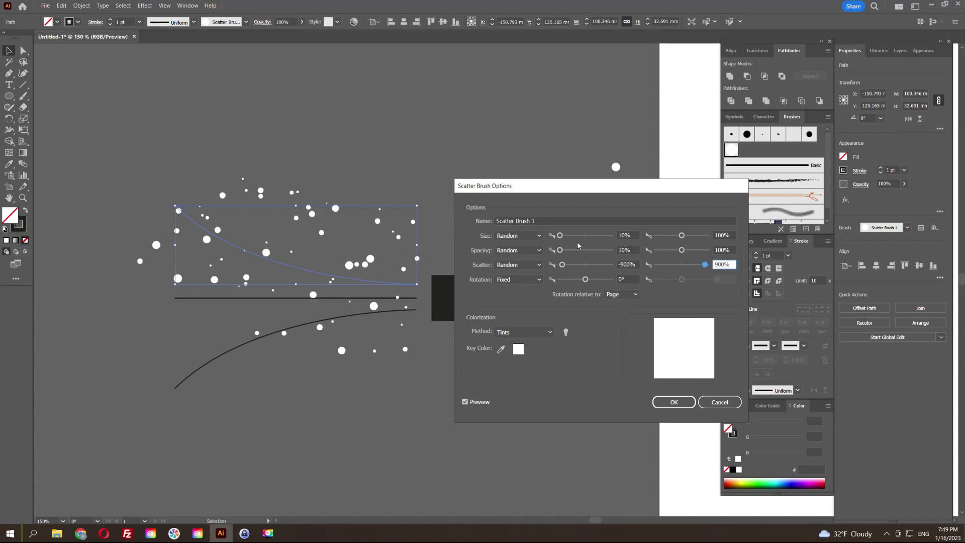
Set the brush's maximum size to 167% and narrow its scatter range to -219% through 264%
left_click_drag(684, 238, 686, 237)
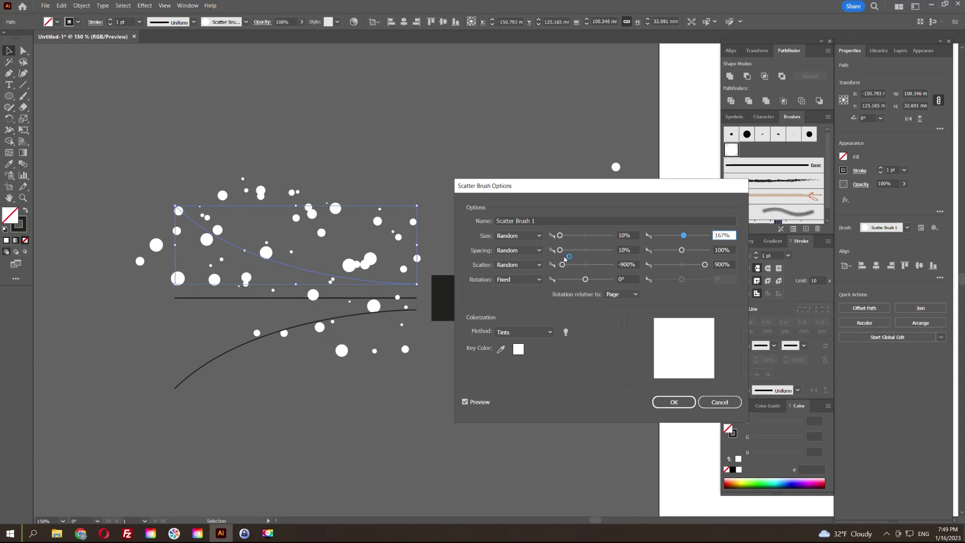
left_click_drag(564, 266, 571, 266)
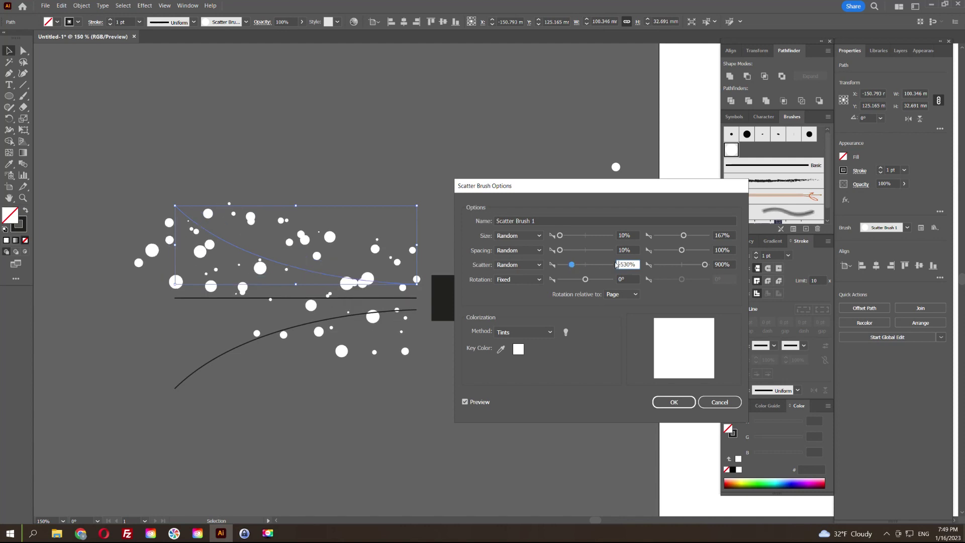
left_click_drag(704, 267, 699, 268)
left_click_drag(697, 267, 691, 266)
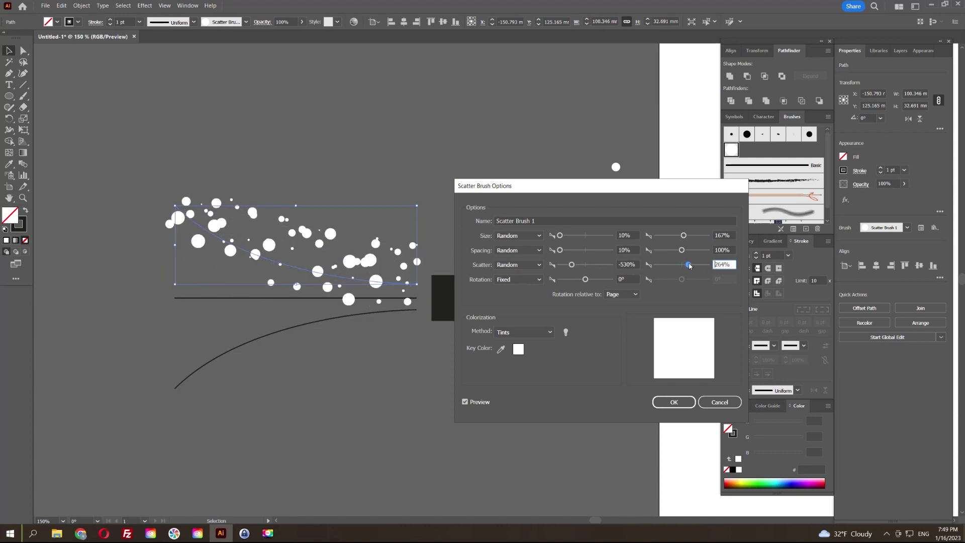
left_click_drag(577, 267, 581, 267)
Set the brush's size range to 10% through 87% and its maximum spacing to 26%, and accept the brush changes
left_click_drag(681, 239, 682, 239)
mouse_move(561, 239)
left_mouse_down()
mouse_move(577, 238)
mouse_move(562, 251)
mouse_move(598, 253)
mouse_move(560, 253)
left_mouse_up()
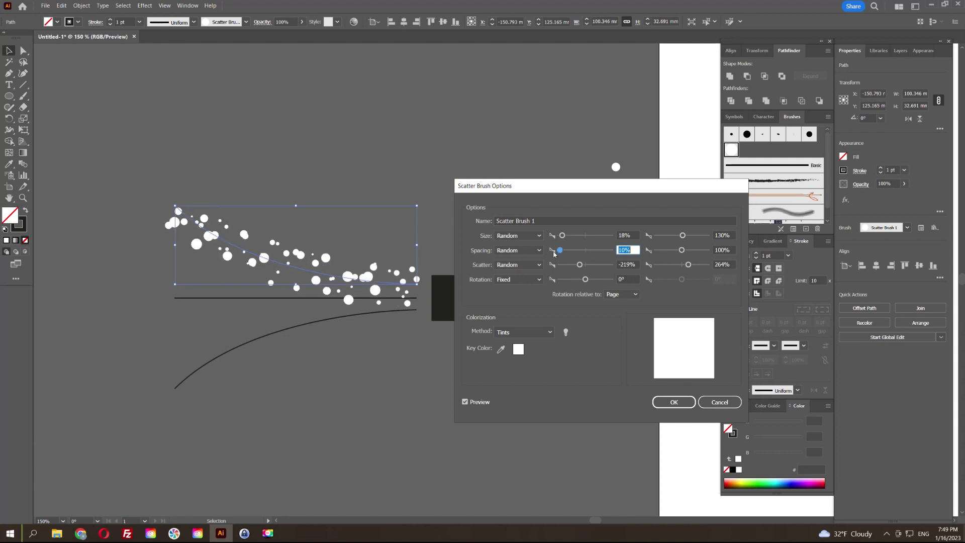
left_click_drag(681, 252, 664, 252)
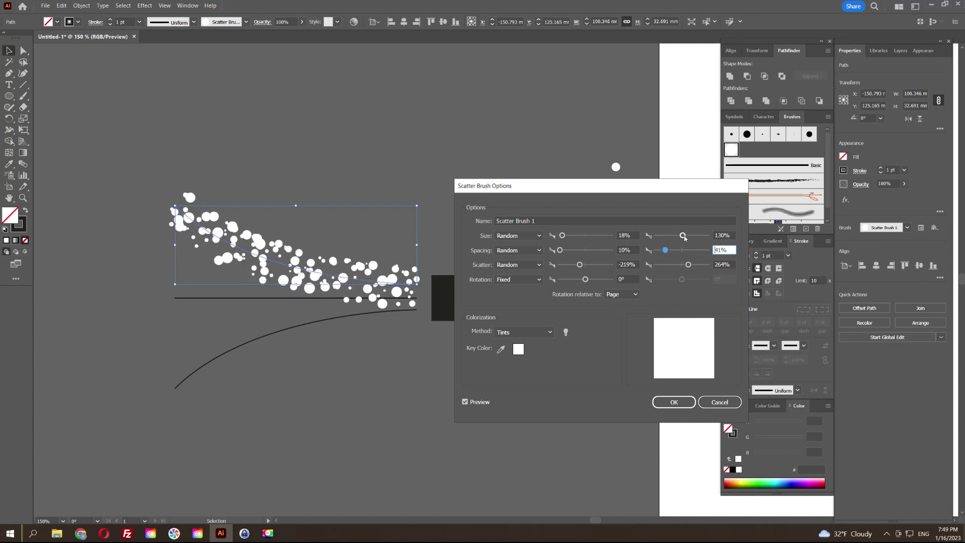
double_click(637, 234)
type("10")
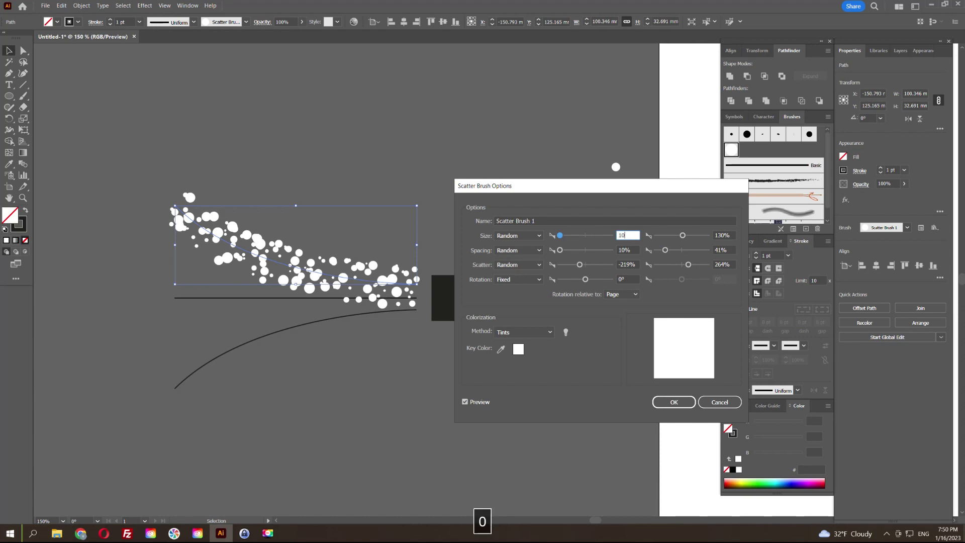
key("Tab")
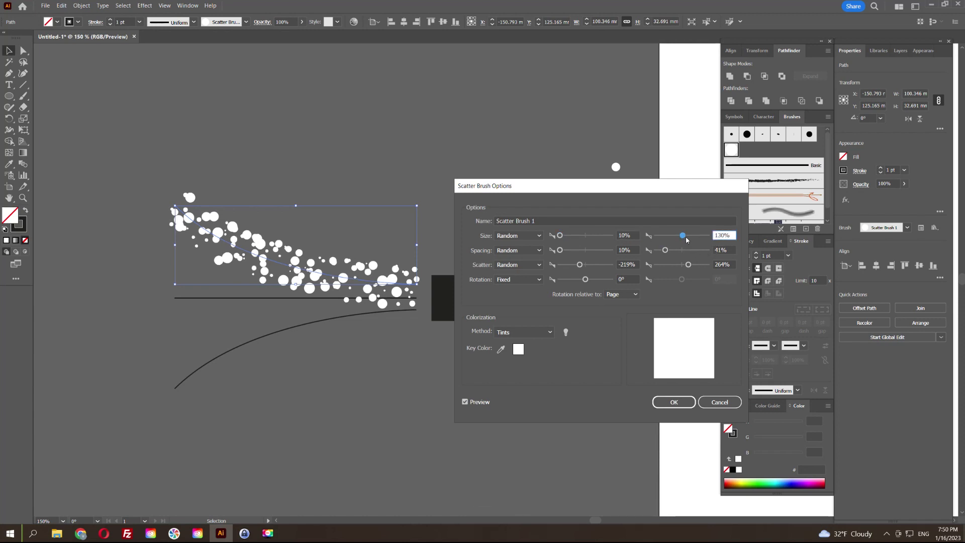
left_click_drag(680, 239, 664, 253)
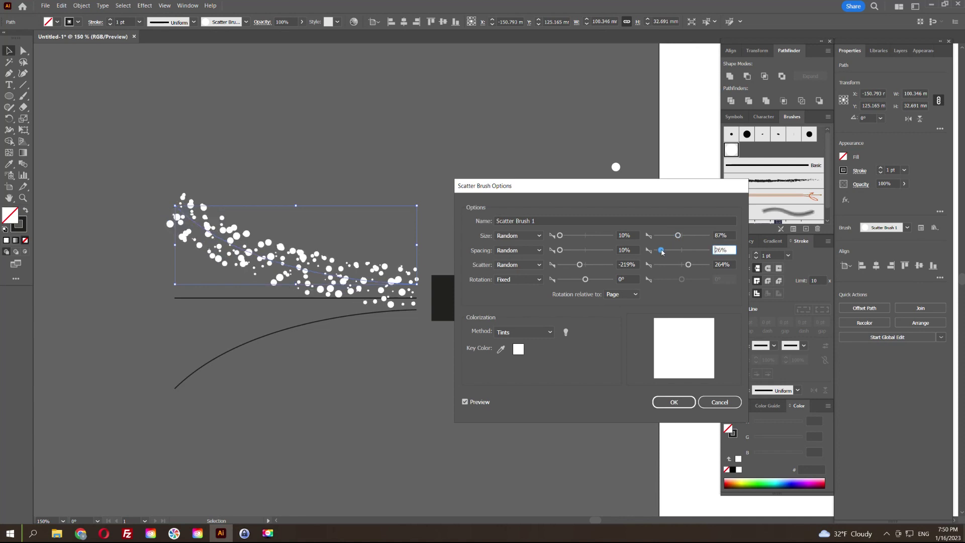
key("F9")
left_click_drag(651, 189, 636, 179)
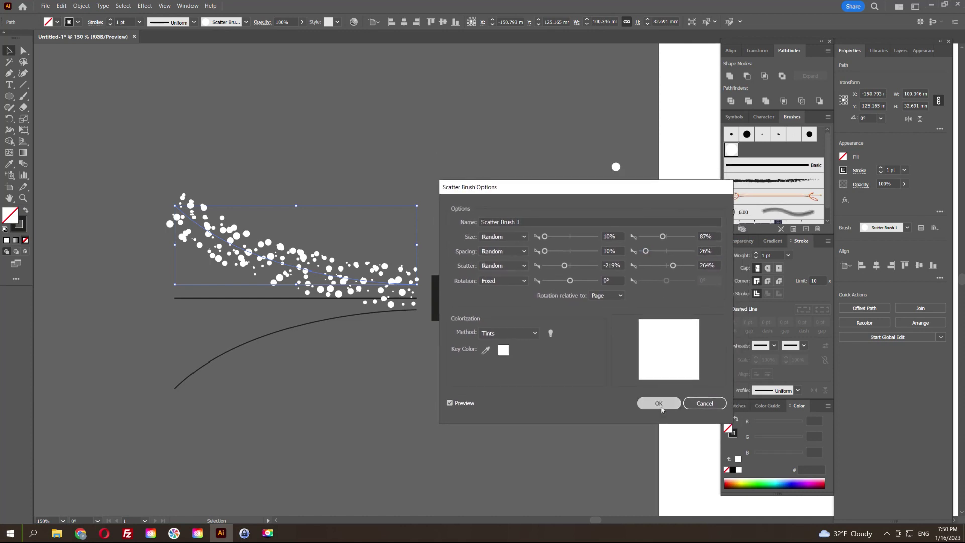
left_click(659, 400)
left_click(487, 280)
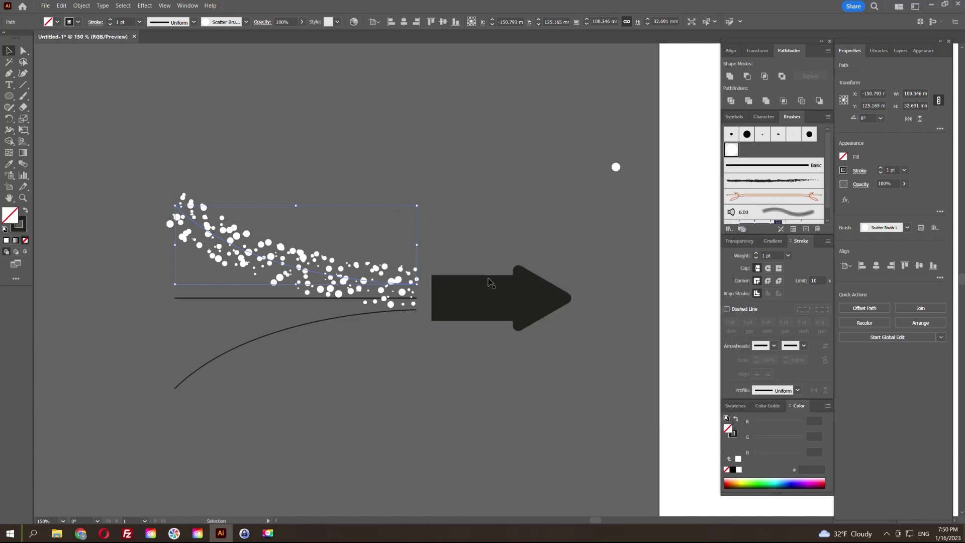
Apply Scatter Brush 1 to the straight middle line and the lower curve
left_click(208, 298)
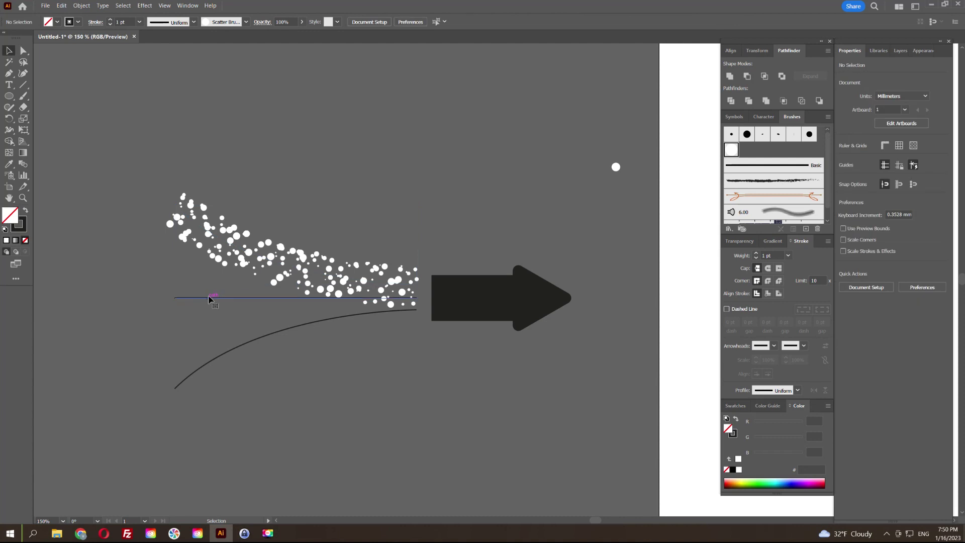
left_click(732, 149)
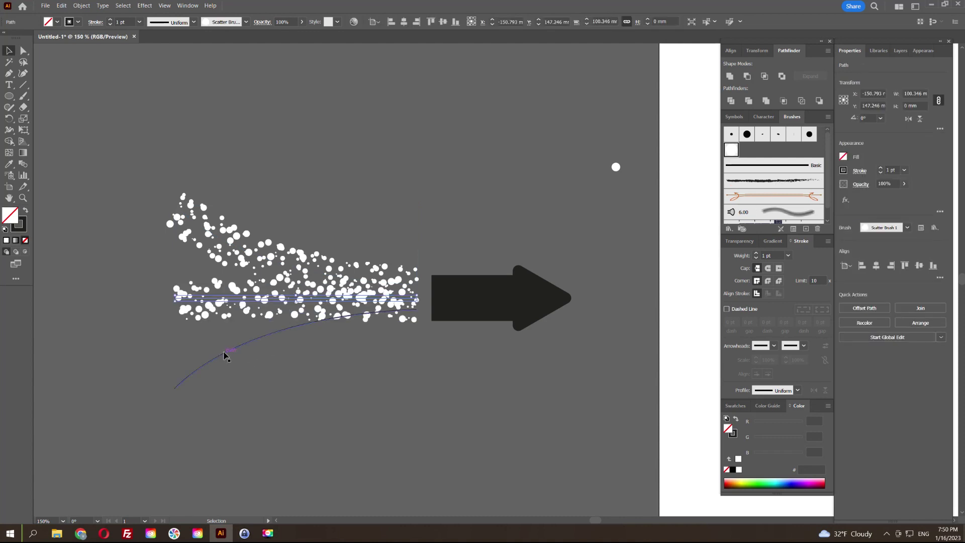
left_click(601, 234)
left_click(229, 351)
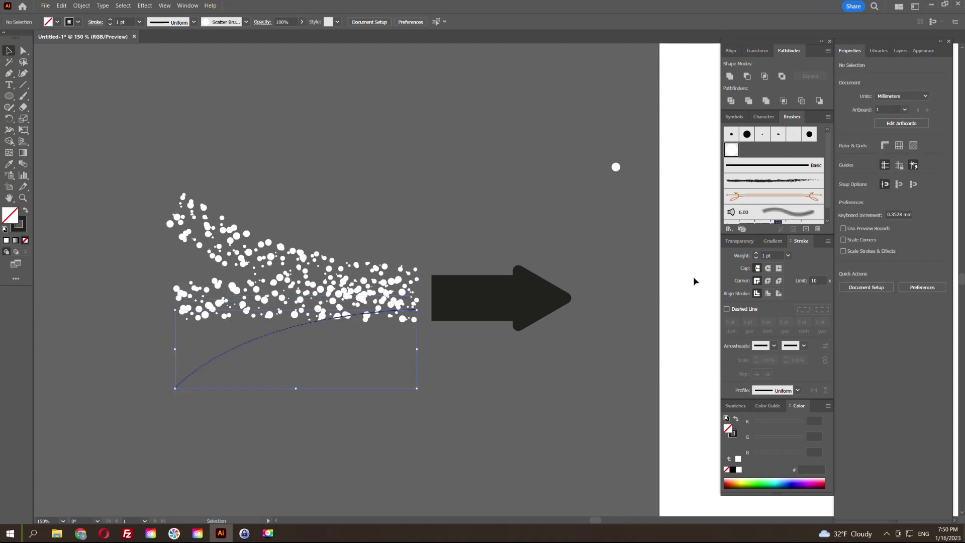
left_click(731, 149)
left_click(433, 197)
left_click_drag(452, 190, 393, 178)
left_click(444, 288)
left_click_drag(421, 221, 327, 220)
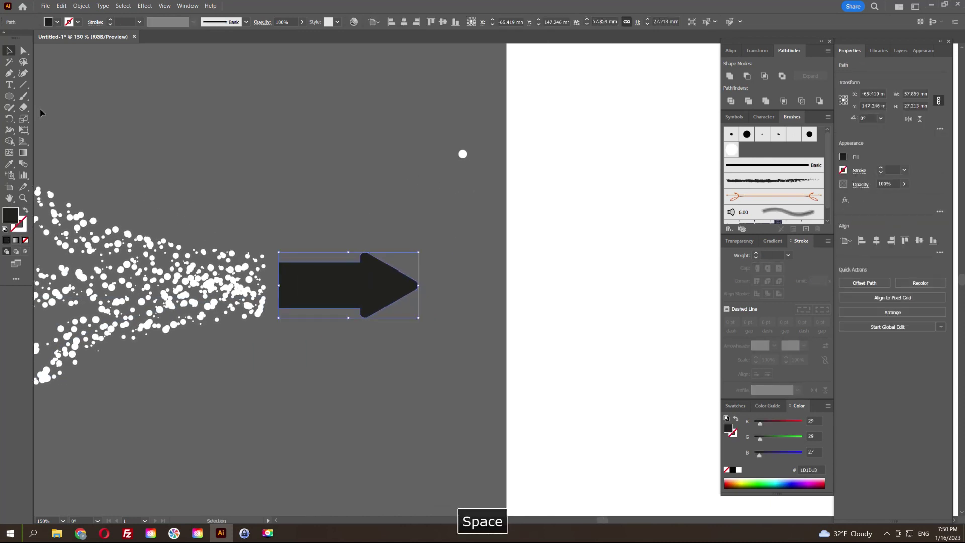
left_click(23, 85)
left_click(25, 211)
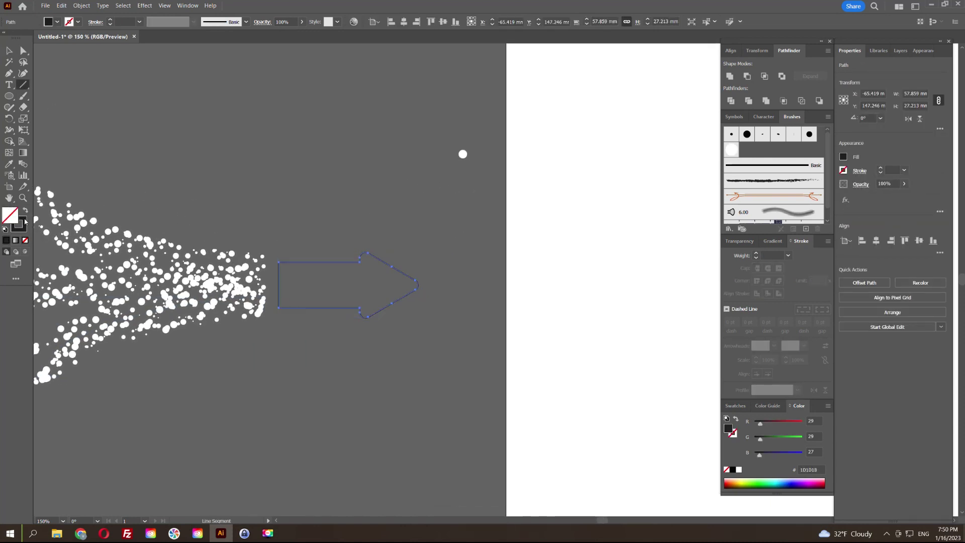
left_click(738, 470)
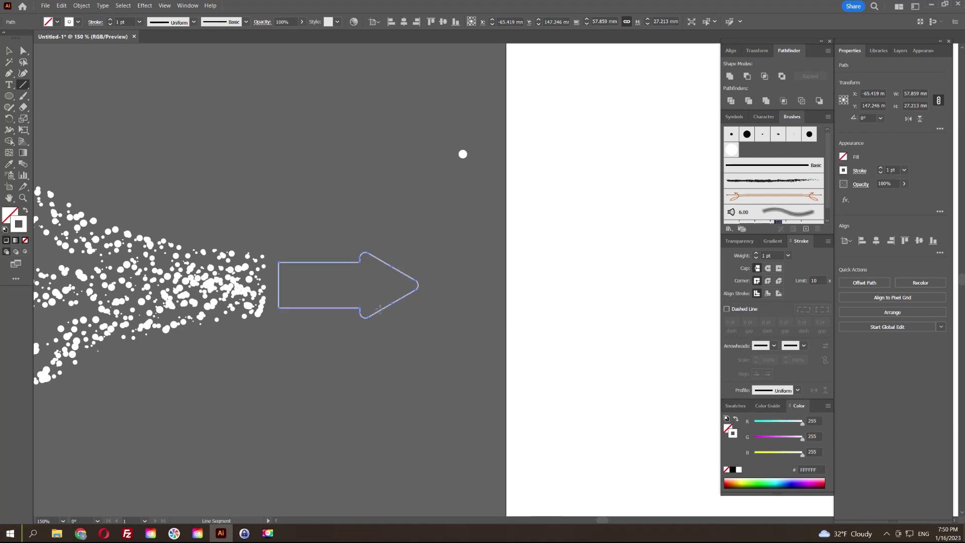
key("ctrl+z")
key("ctrl+z")
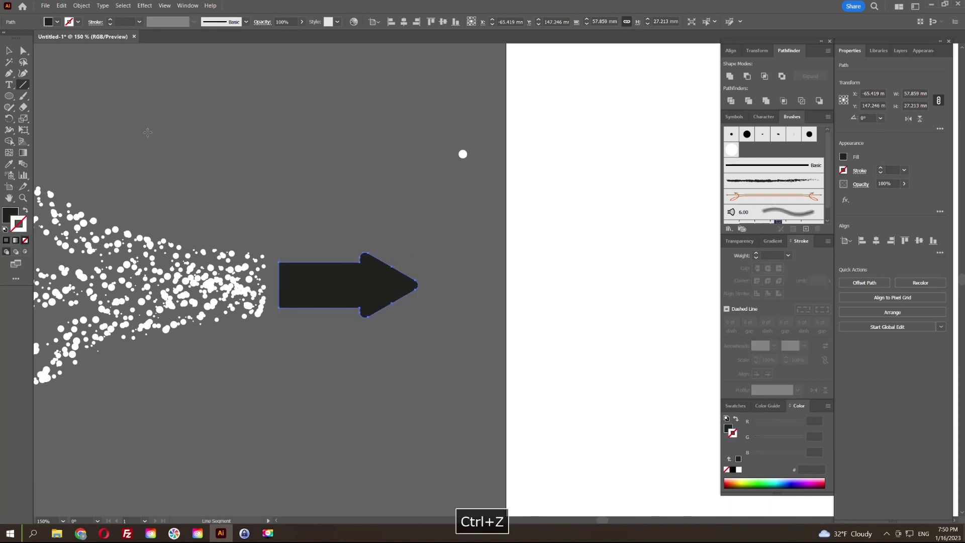
Draw a horizontal white line about 78 mm long across the arrow's upper part and copy it about 13 mm below
left_click(267, 185, "ctrl")
left_click(25, 214)
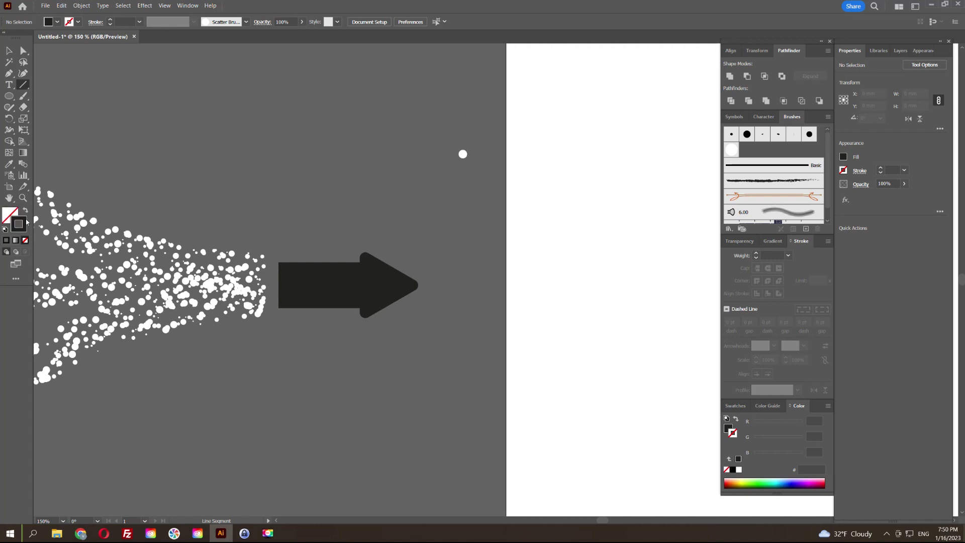
left_click(739, 469)
scroll(284, 280, "up", 2)
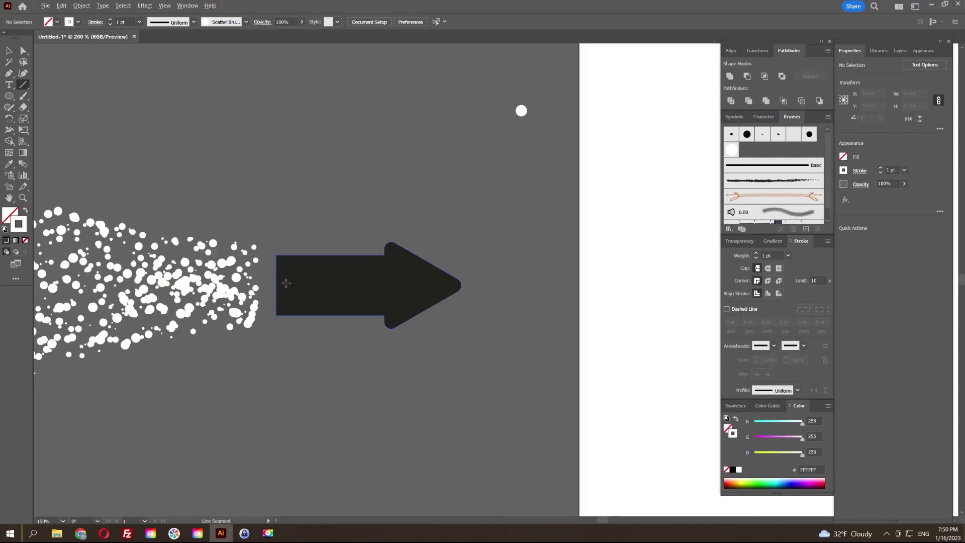
left_click_drag(250, 249, 627, 264)
key("v")
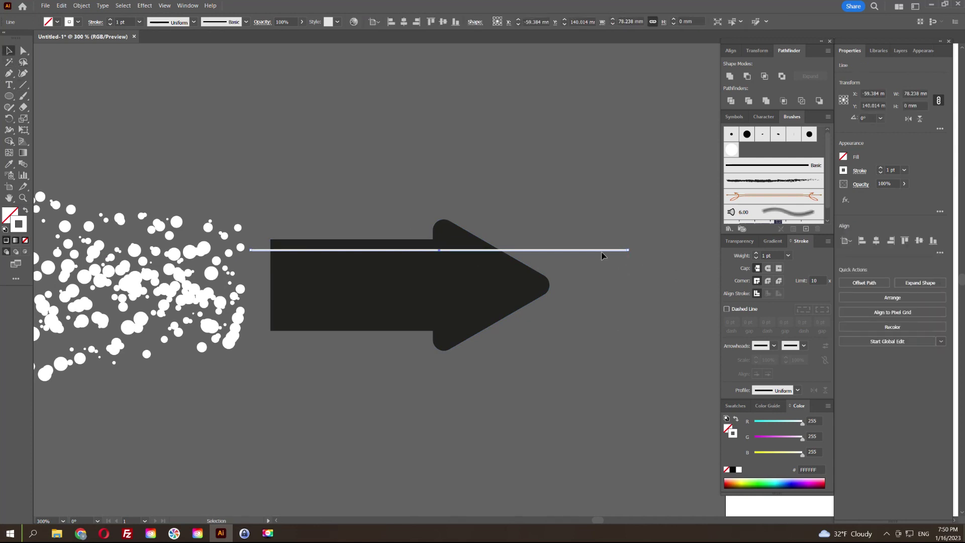
left_click_drag(604, 261, 605, 327)
left_click_drag(579, 357, 579, 357)
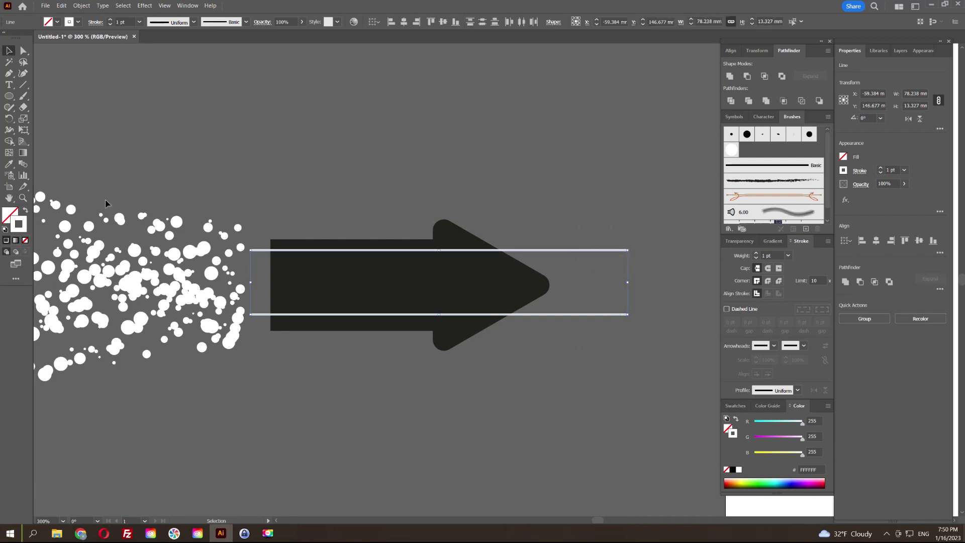
Try blending the two white lines with Specified Steps spacing, setting the number of steps to 1
double_click(23, 166)
left_click(496, 244)
left_click(473, 262)
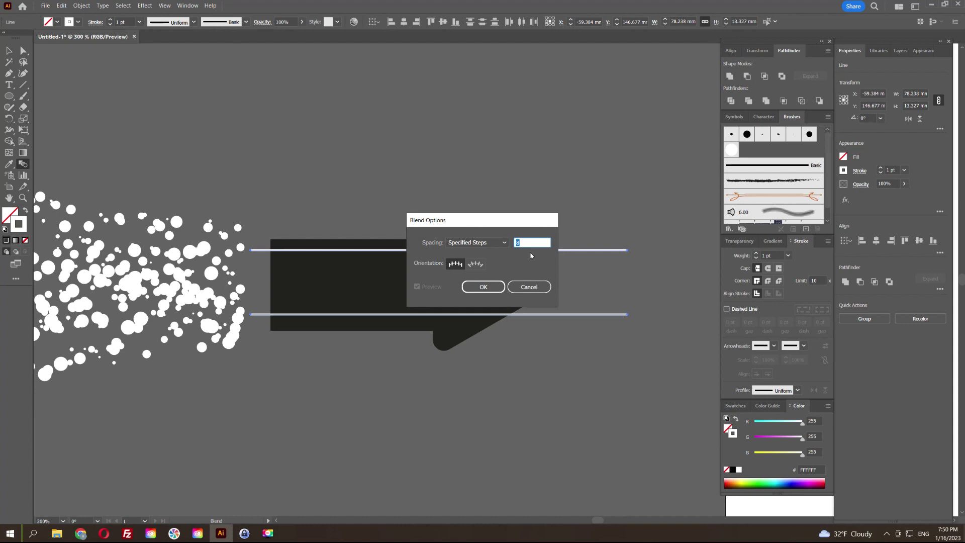
left_click(490, 287)
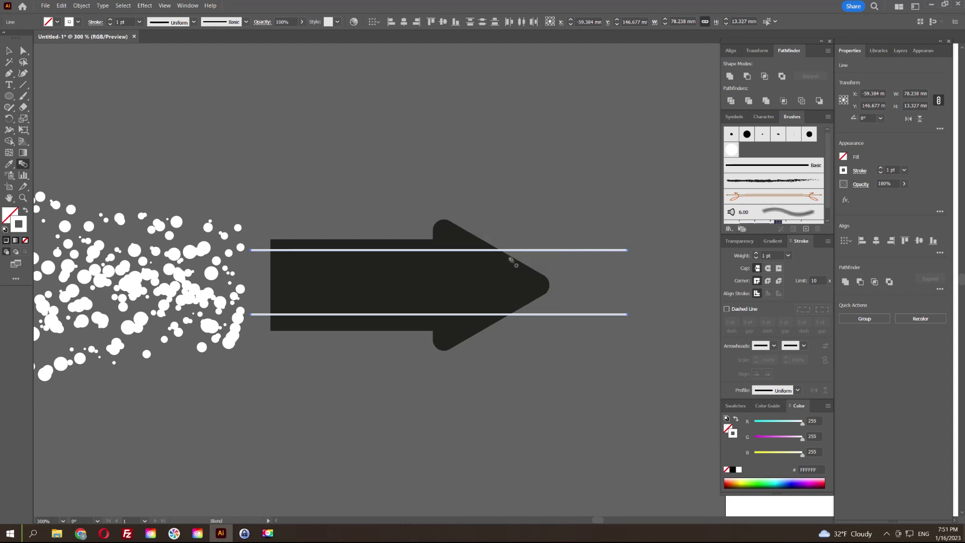
key("ctrl+alt+b")
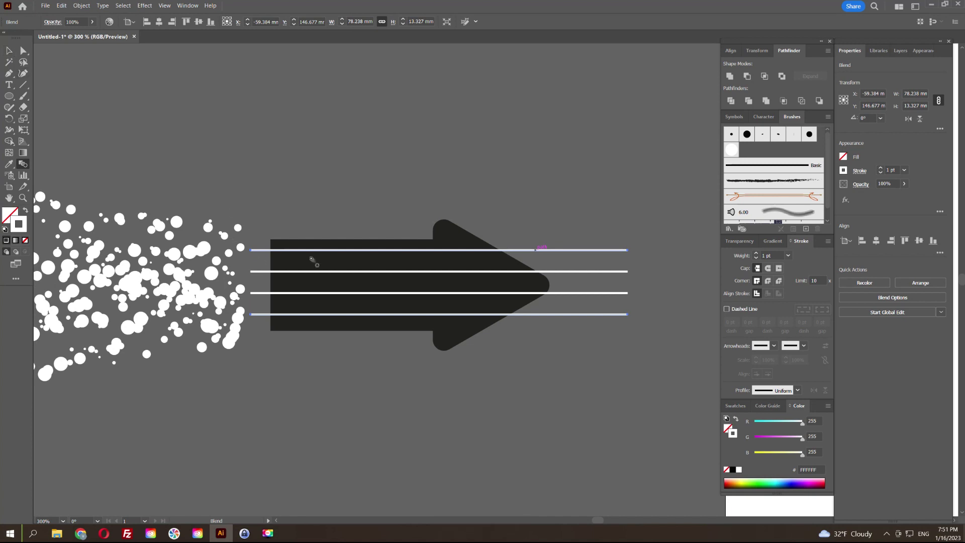
key("v")
double_click(23, 164)
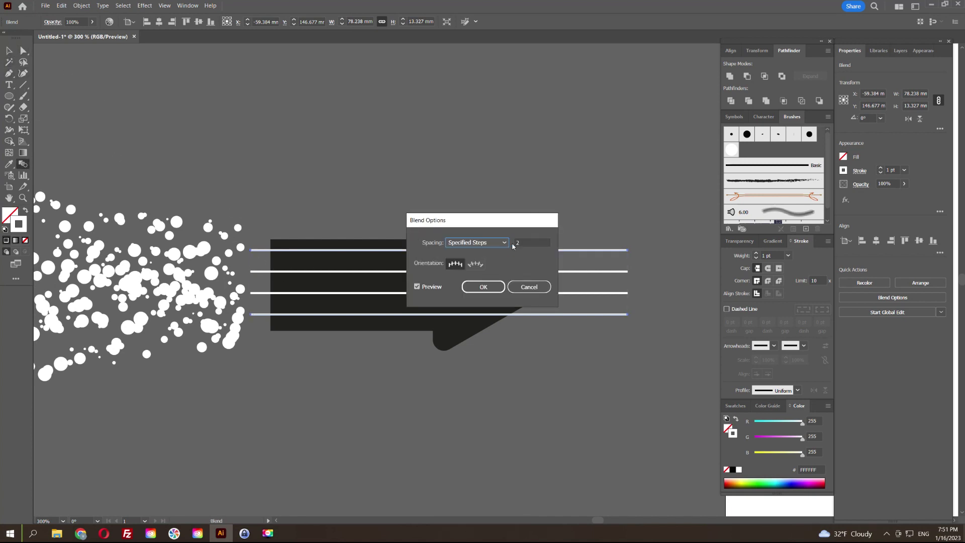
type("1")
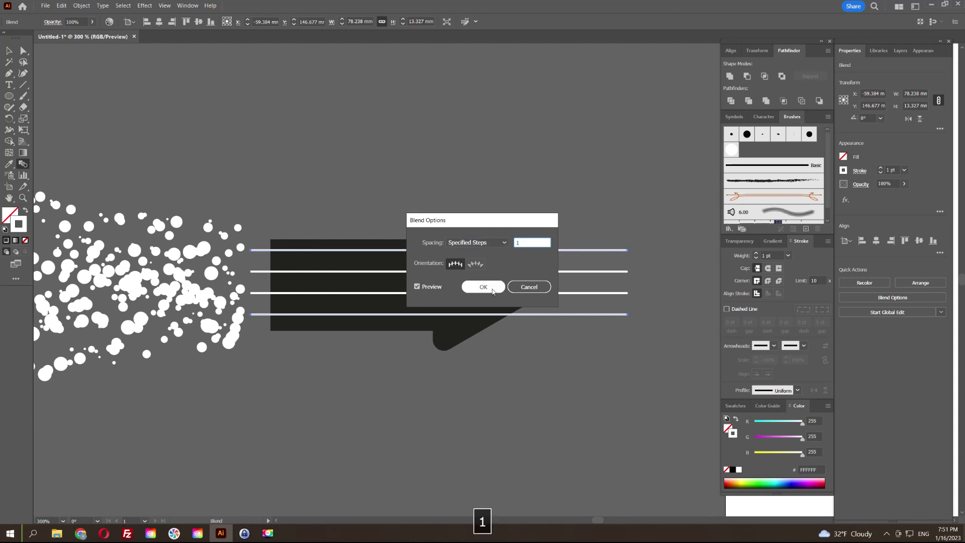
left_click(483, 286)
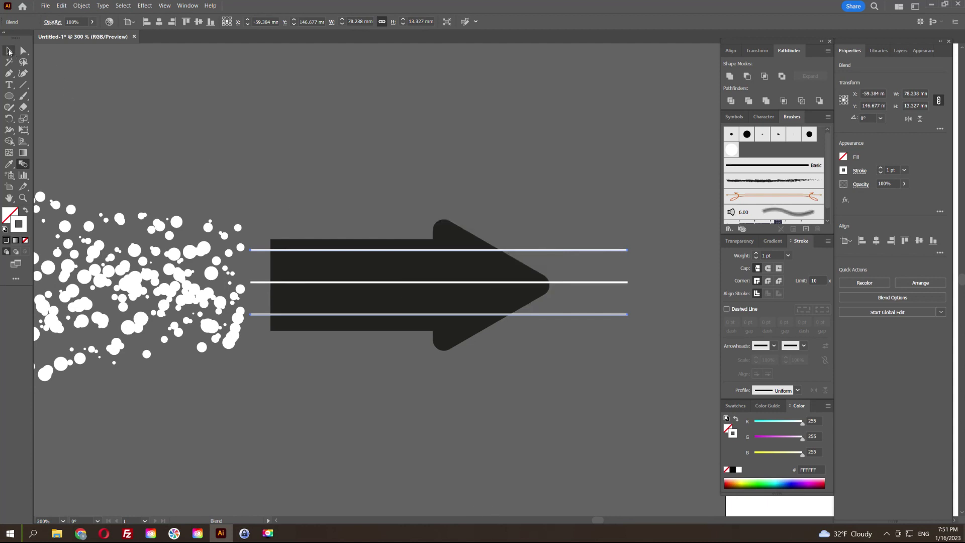
Centre the line blend vertically on the arrow, and undo back to the two separate white lines
left_click(9, 51)
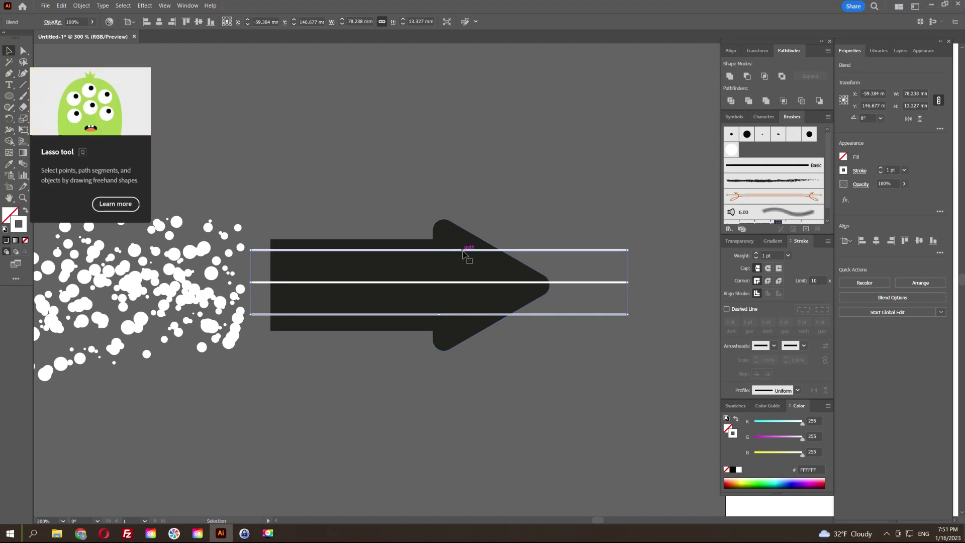
left_click_drag(466, 252, 478, 255)
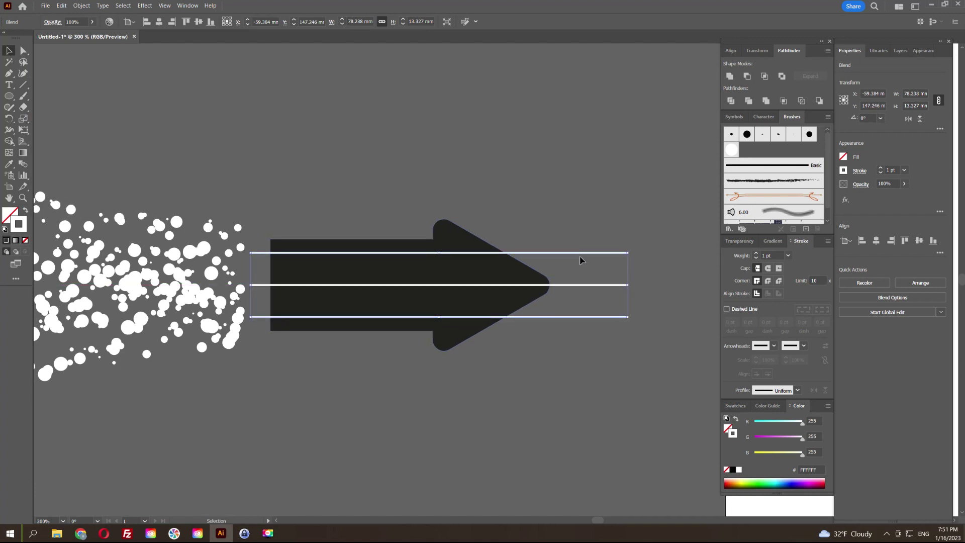
left_click_drag(579, 257, 580, 257)
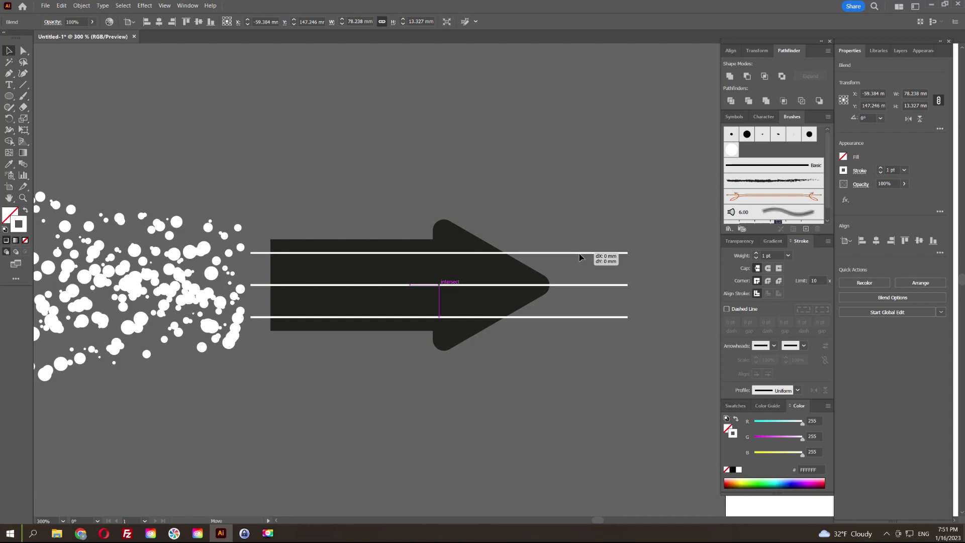
left_click_drag(580, 258, 579, 258)
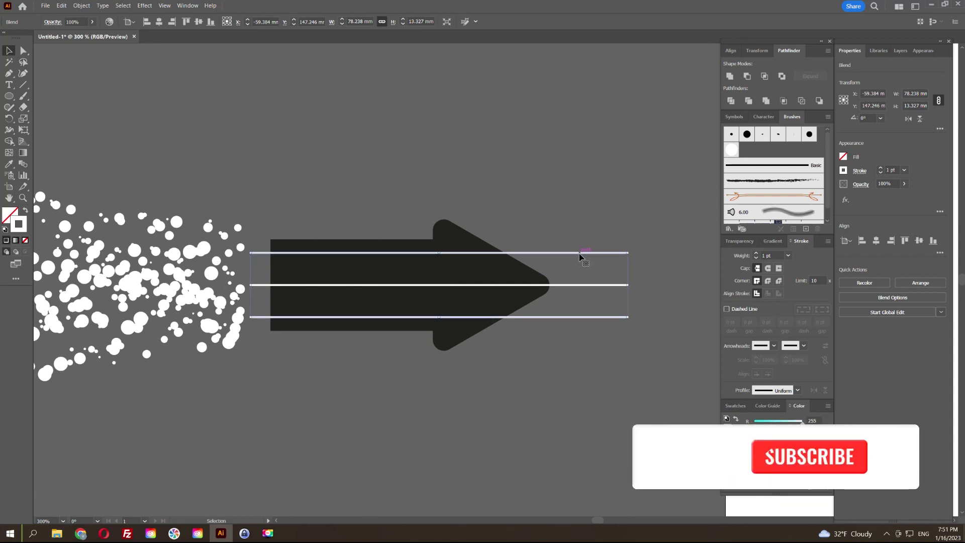
key("ctrl+z")
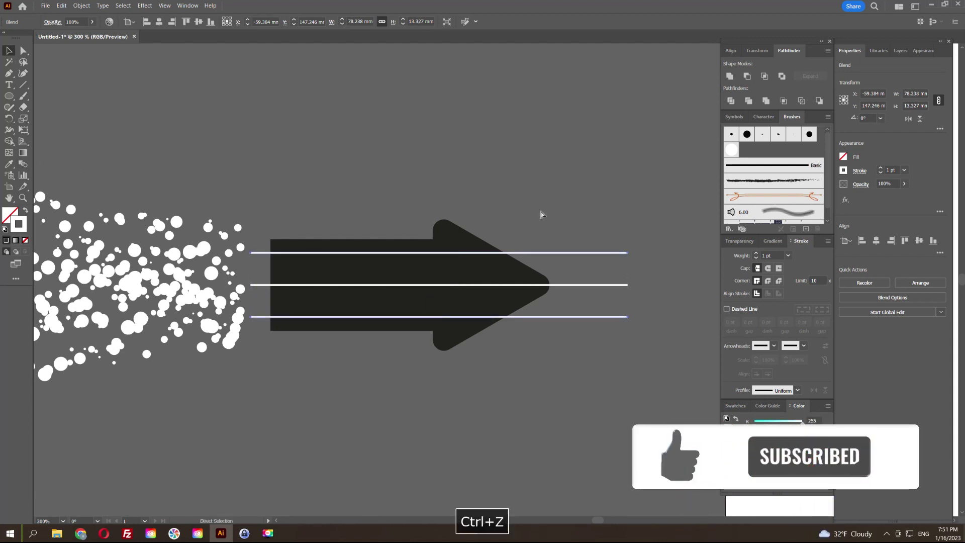
key("ctrl+z")
key("ctrl+shift+z")
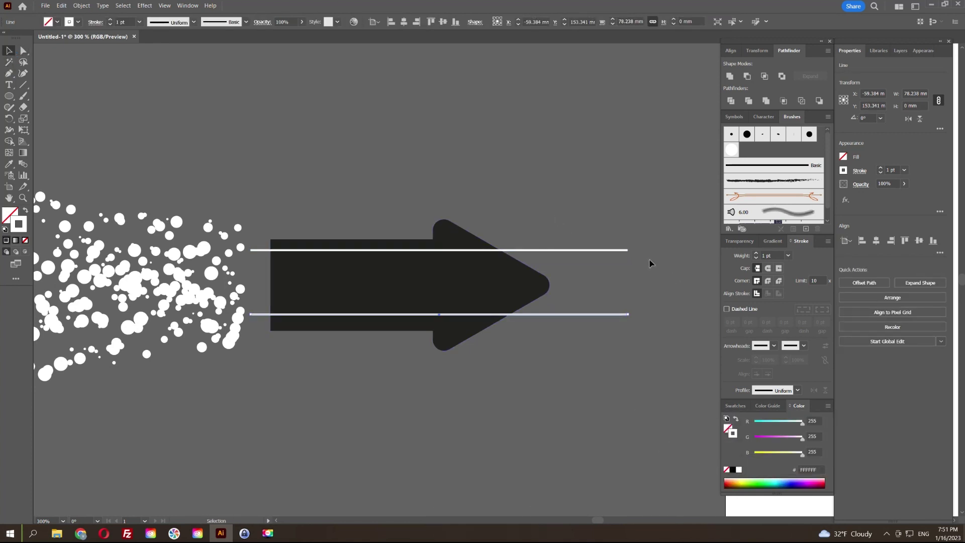
Move the two white lines closer together so they lie roughly evenly above and below the arrow's centreline
left_click_drag(577, 251, 578, 265)
left_click_drag(567, 314, 568, 302)
left_click_drag(571, 262, 568, 266)
left_click(569, 298)
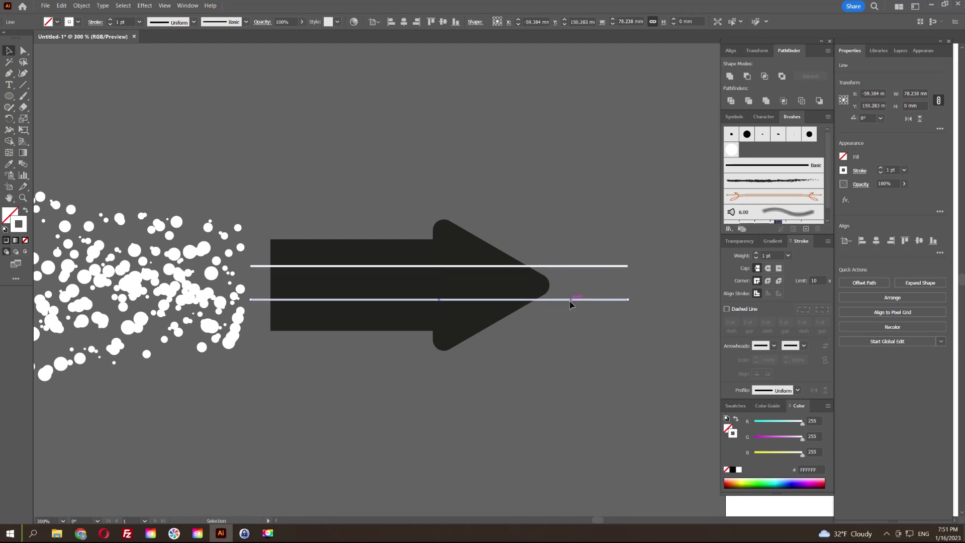
left_click_drag(622, 250, 596, 329)
left_click(569, 231)
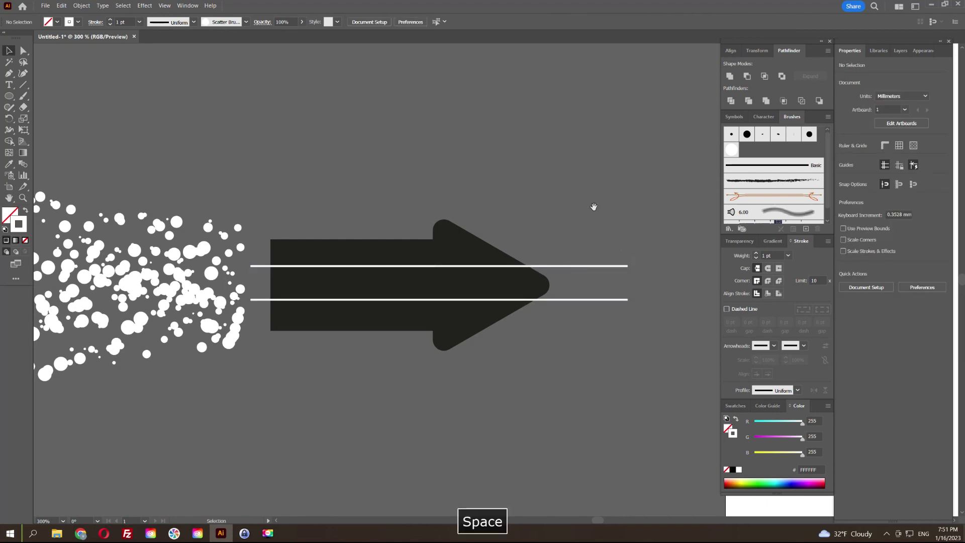
Divide the arrow along the two white lines with Pathfinder Divide and ungroup the resulting pieces
left_click_drag(596, 206, 529, 194)
key("F9")
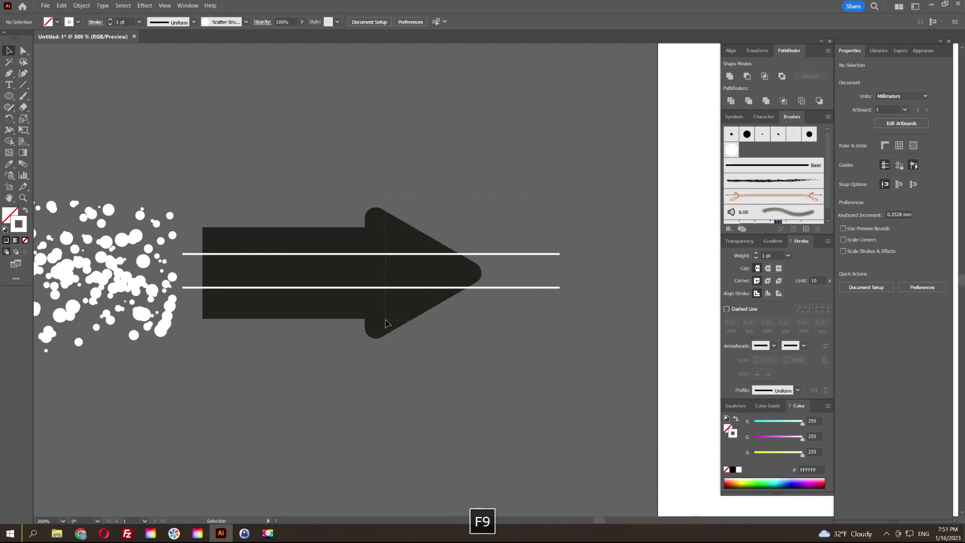
left_click_drag(386, 320, 382, 324)
left_click(731, 101)
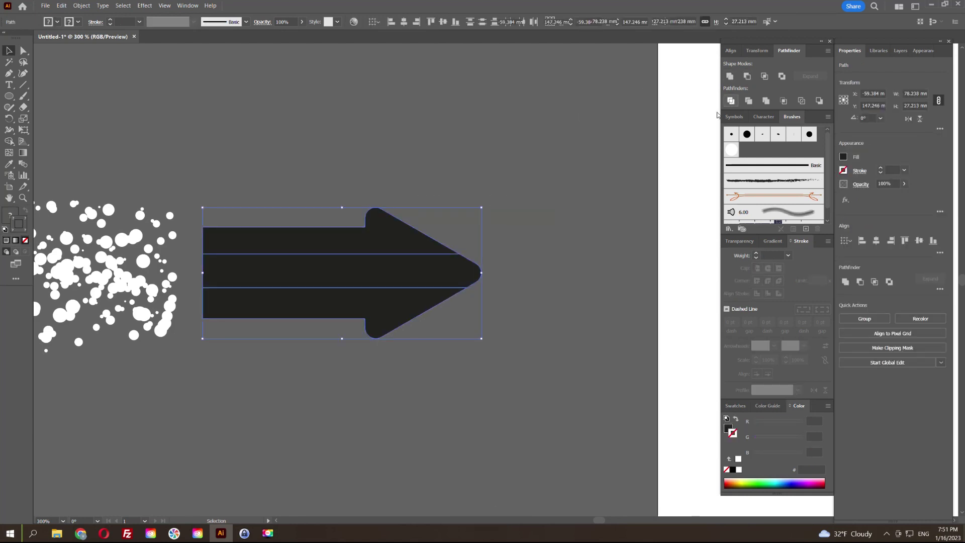
left_click(452, 169)
key("space")
left_click_drag(410, 166, 515, 172)
left_click(484, 233)
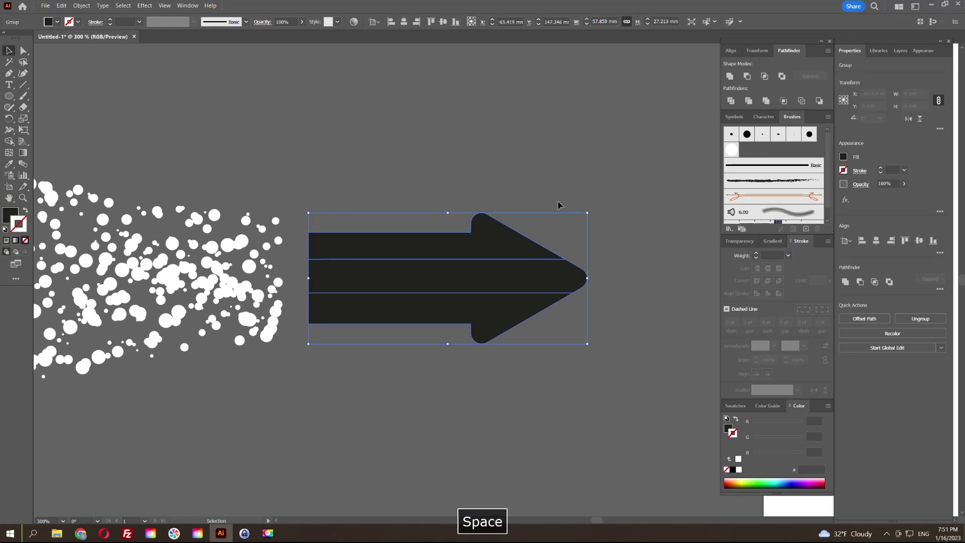
key("ctrl+shift+g")
left_click(556, 181)
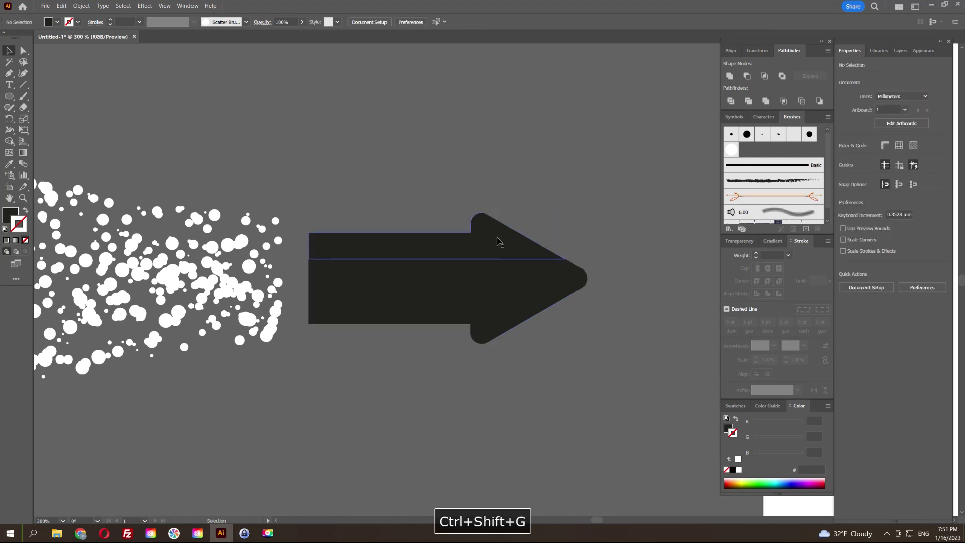
Fill the arrow's top piece with dark teal, RGB 29, 92, 107
left_click(496, 237)
left_click(734, 406)
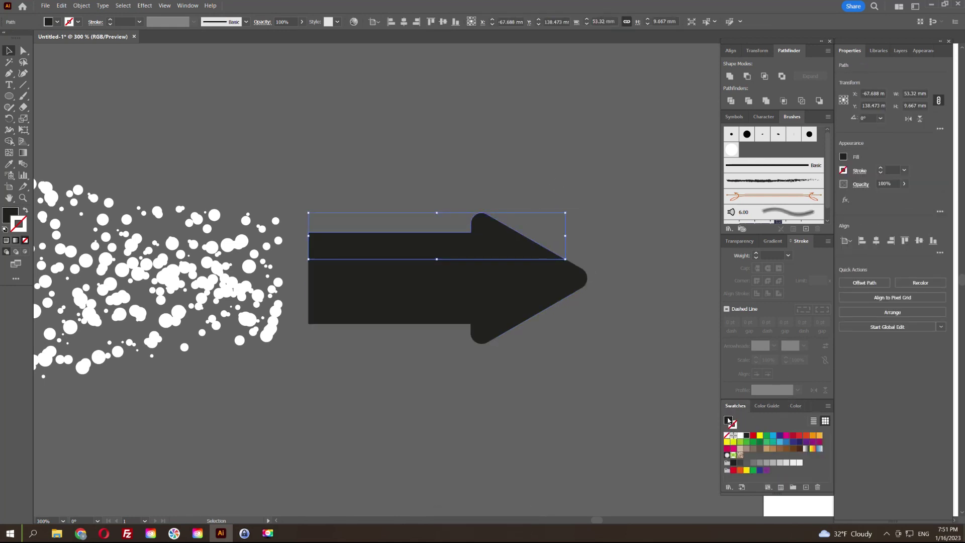
left_click(796, 406)
left_click_drag(761, 456, 772, 439)
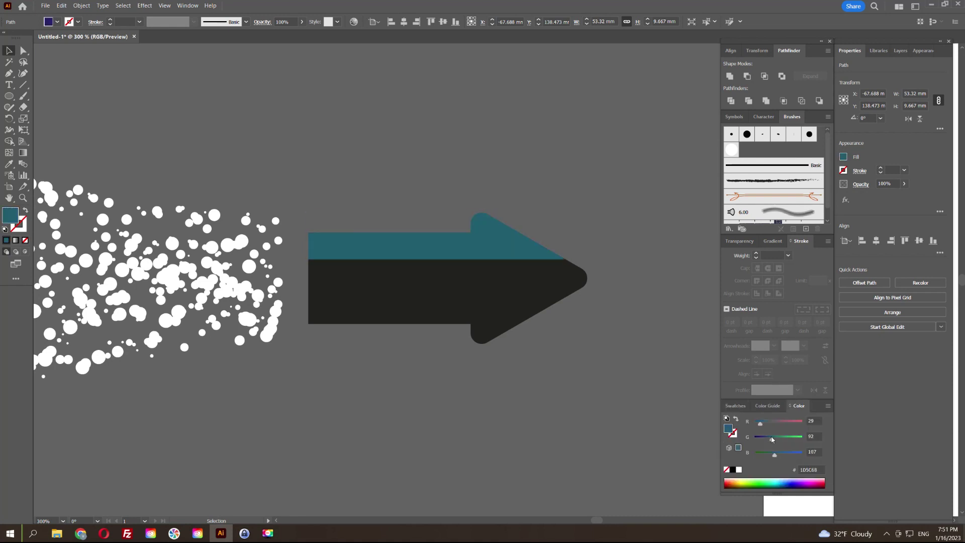
Fill the arrow's middle piece with an ochre brown by raising its red and green values
left_click(521, 279)
left_click_drag(760, 439, 770, 439)
left_click_drag(760, 424, 784, 425)
left_click(776, 440)
Fill the arrow's bottom piece with teal green, RGB 43, 129, 117
left_click(507, 322)
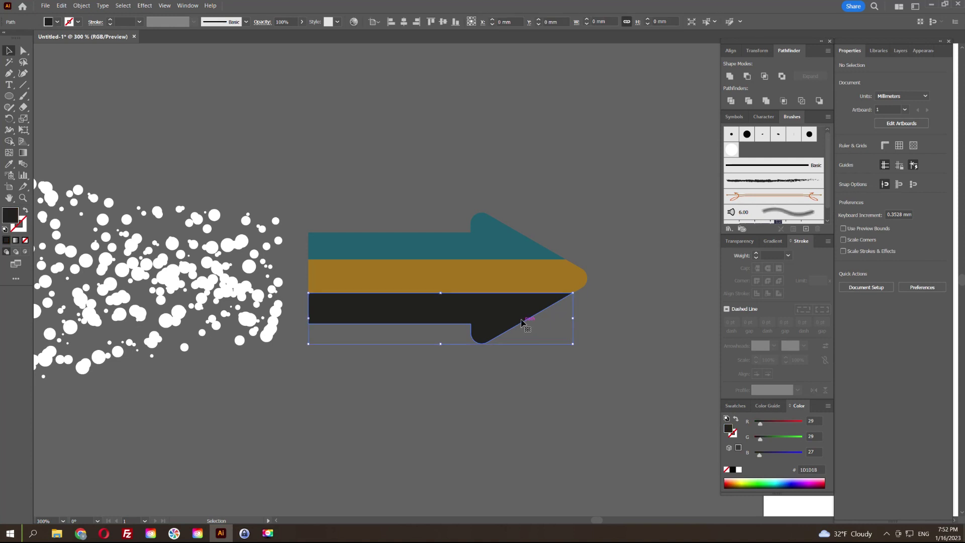
left_click(762, 424)
left_click(779, 439)
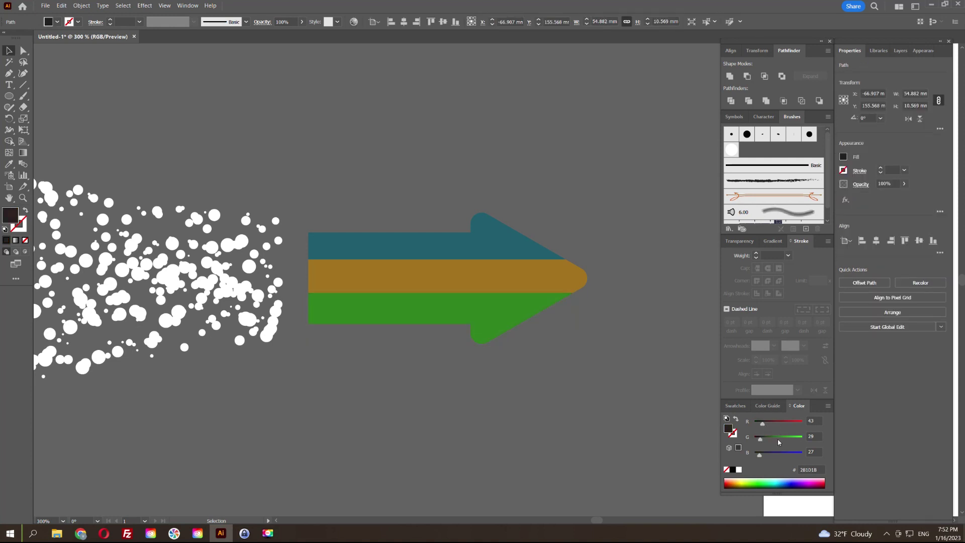
left_click(775, 457)
mouse_move(775, 457)
left_mouse_down()
mouse_move(791, 457)
mouse_move(777, 457)
left_mouse_up()
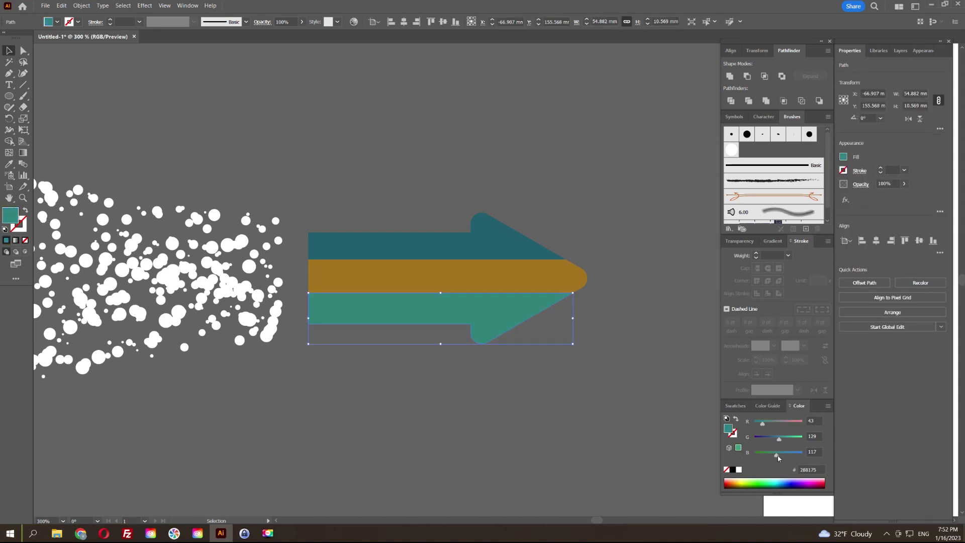
Recolour the arrow's middle piece to dark red, RGB 160, 49, 27
left_click(603, 212)
key("space")
left_click_drag(604, 211, 607, 233)
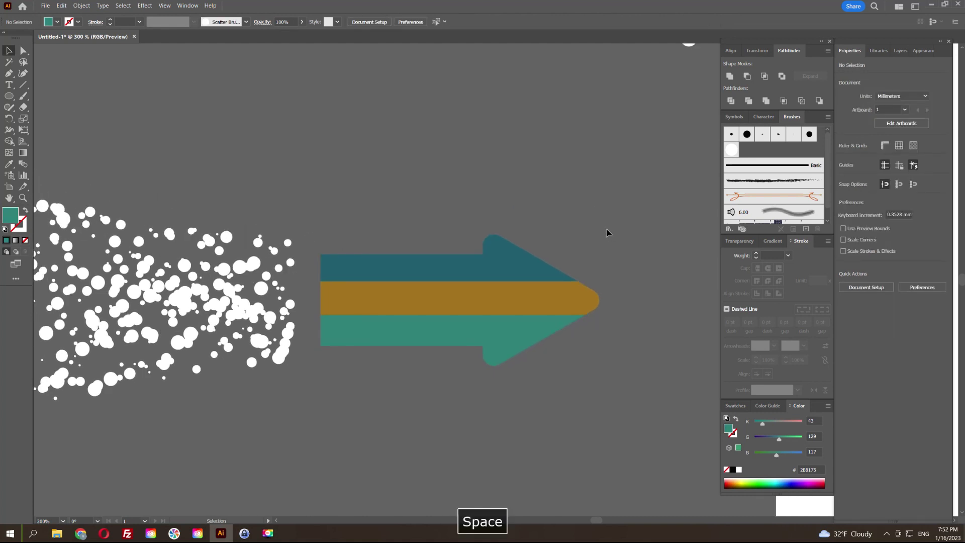
left_click(562, 297)
left_click_drag(775, 439, 764, 439)
left_click(639, 235)
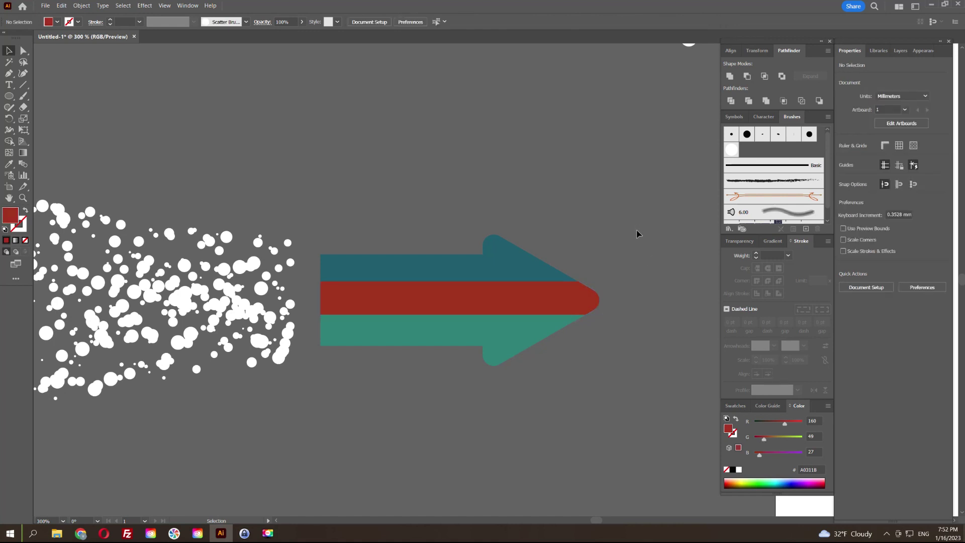
Recolour the arrow's top piece to light orange, RGB 227, 158, 68
key("space")
left_click_drag(545, 263, 571, 246)
left_click(571, 246)
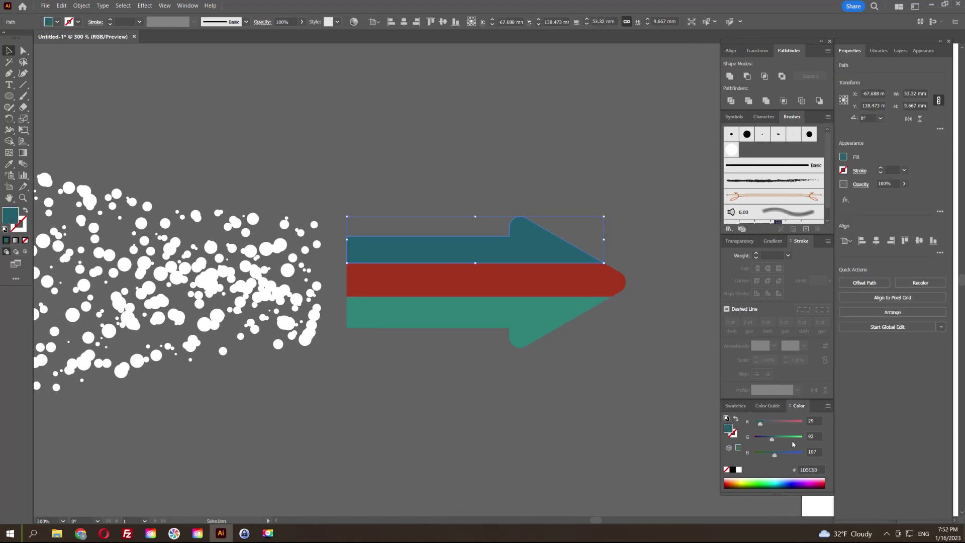
left_click_drag(761, 425, 767, 452)
left_click_drag(772, 438, 794, 426)
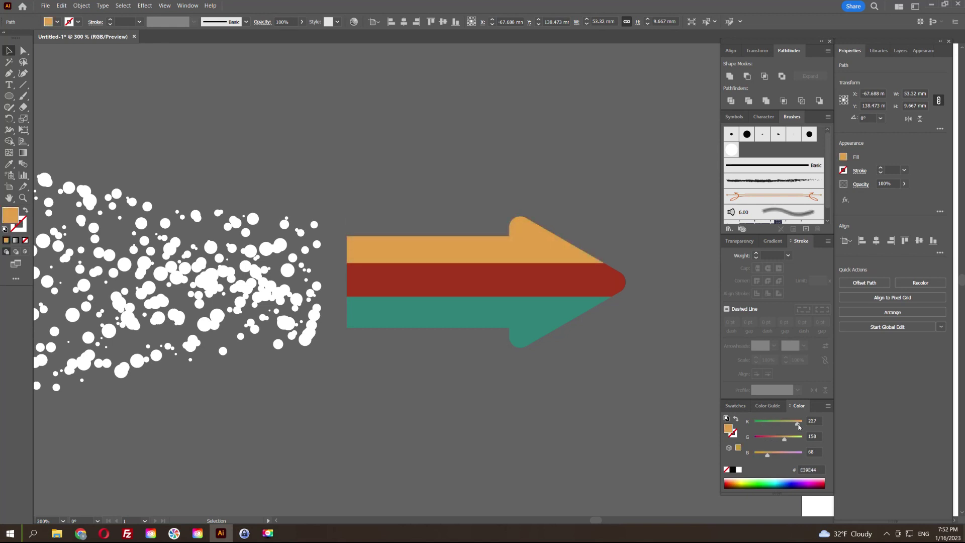
Place a duplicate of the three white-dot brush streams to the left of the originals
left_click(620, 215)
left_click_drag(620, 216, 619, 209)
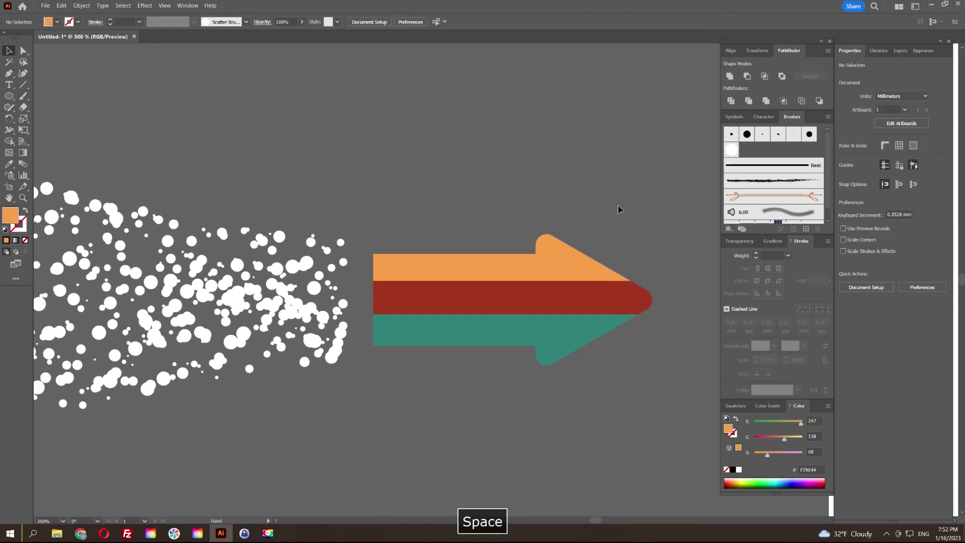
left_click_drag(463, 203, 518, 213)
left_click(445, 248)
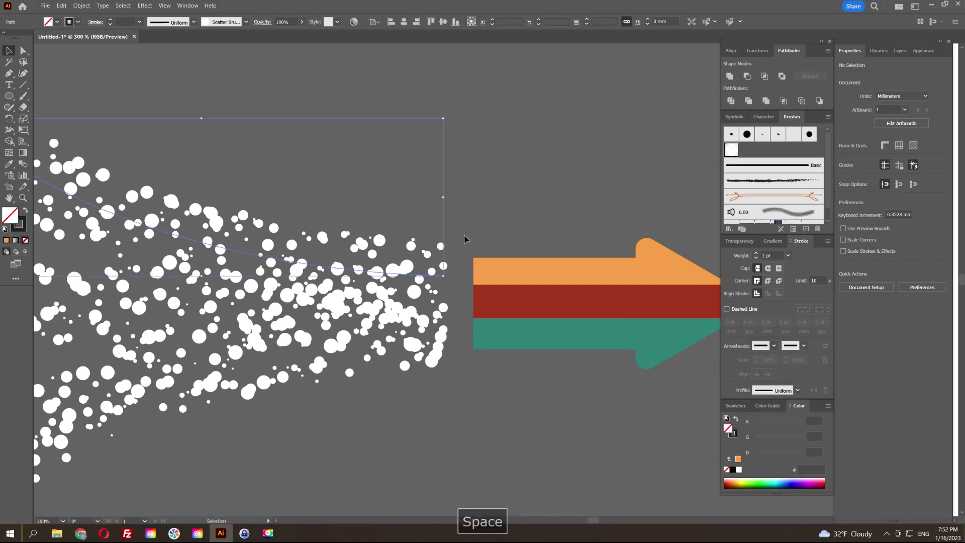
scroll(465, 237, "down", 2)
left_click_drag(319, 324, 318, 327)
mouse_move(317, 277)
left_mouse_down()
mouse_move(508, 290)
mouse_move(130, 287)
left_mouse_up()
left_click(257, 167)
Expand the appearance of the three white-dot brush streams beside the arrow
mouse_move(508, 356)
left_mouse_down()
mouse_move(370, 370)
mouse_move(347, 183)
left_mouse_up()
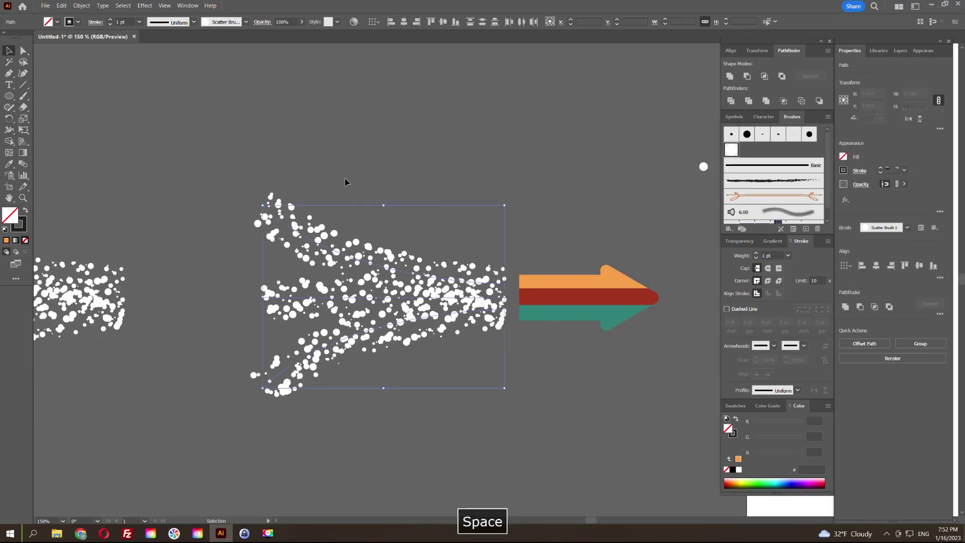
left_click(80, 6)
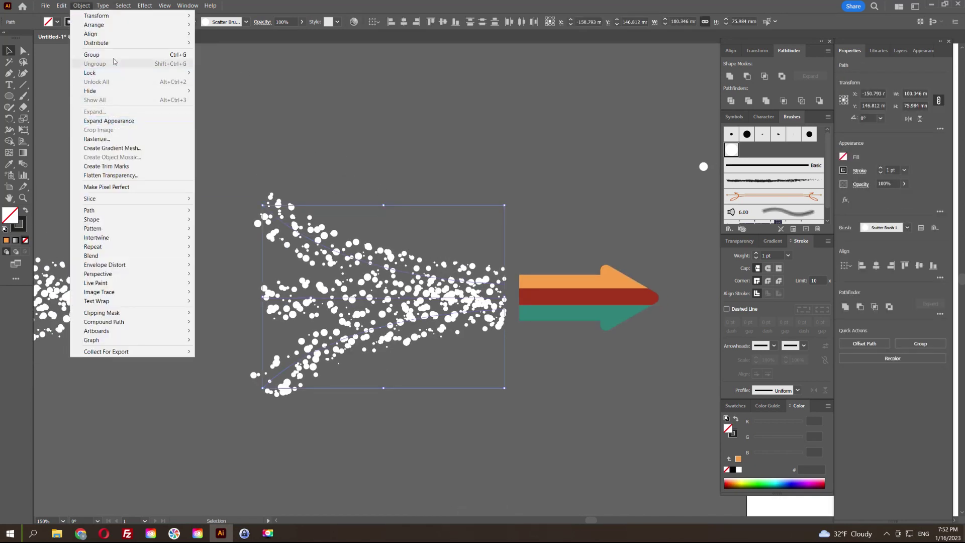
left_click(125, 121)
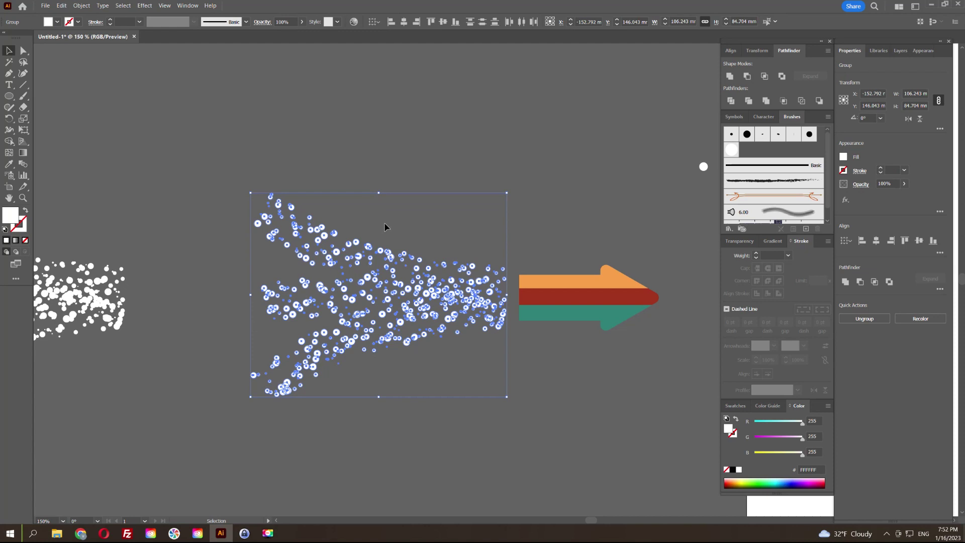
left_click(413, 168)
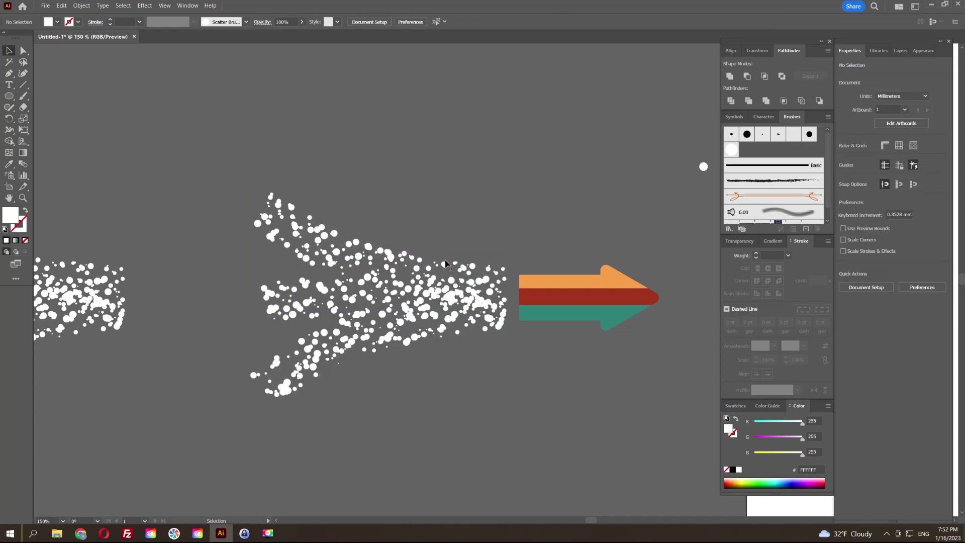
Sample the arrow's light orange piece to recolour the top dot stream
left_click(393, 259)
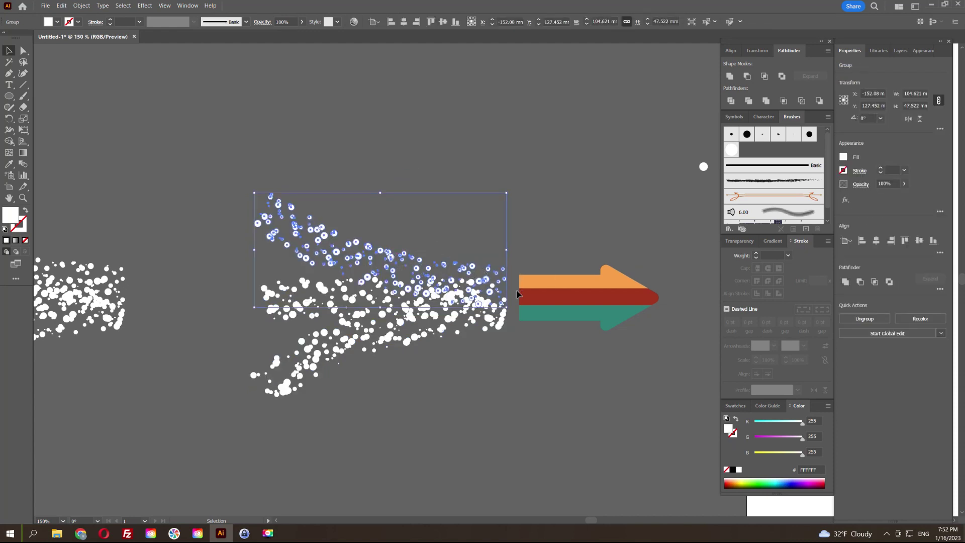
left_click(592, 277)
key("v")
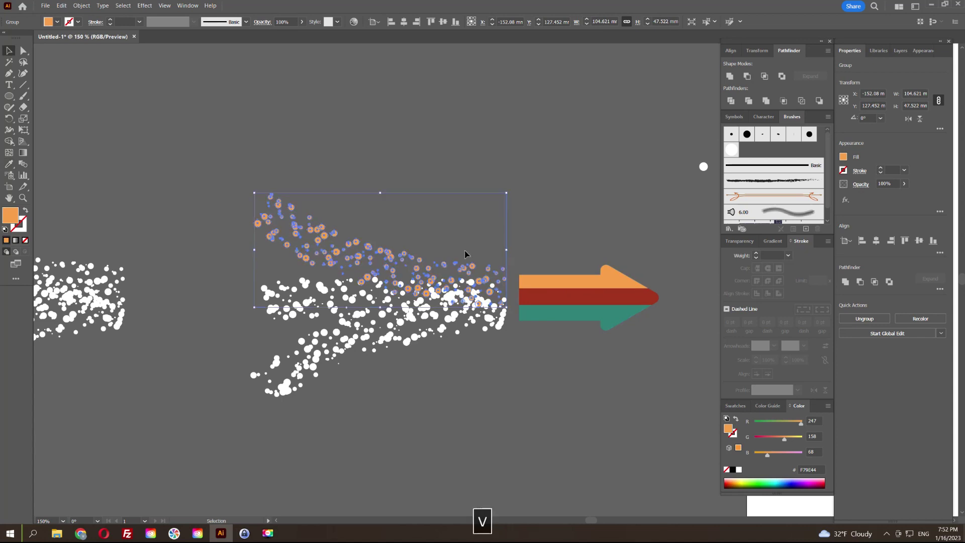
Sample the arrow's dark red piece to recolour the middle dot stream
left_click(325, 303)
key("i")
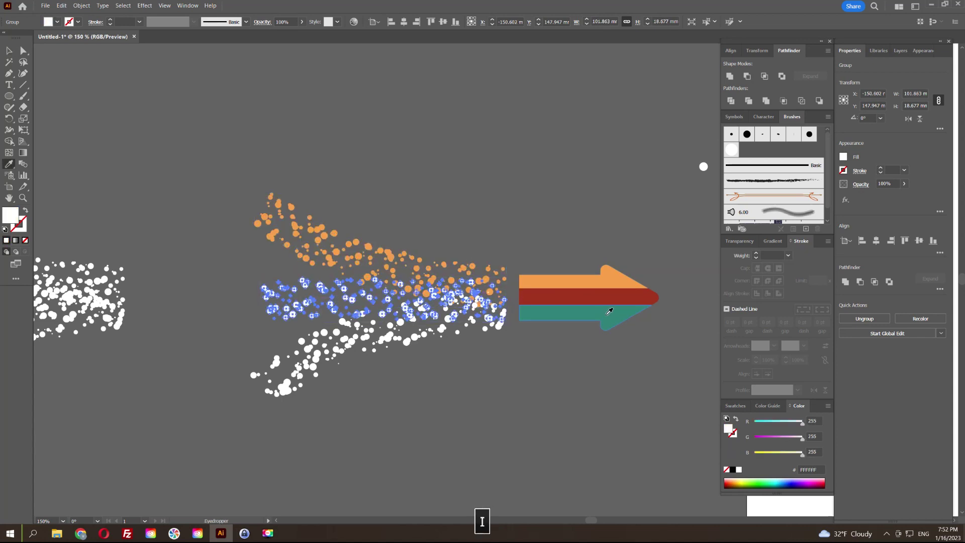
left_click(608, 293)
key("v")
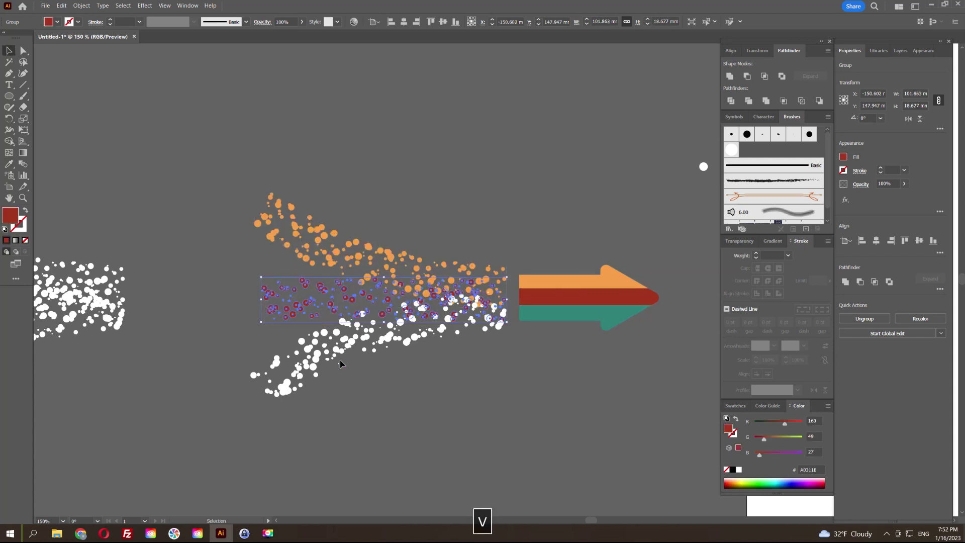
Sample the arrow's teal green piece to recolour the bottom dot stream
left_click(355, 351)
key("i")
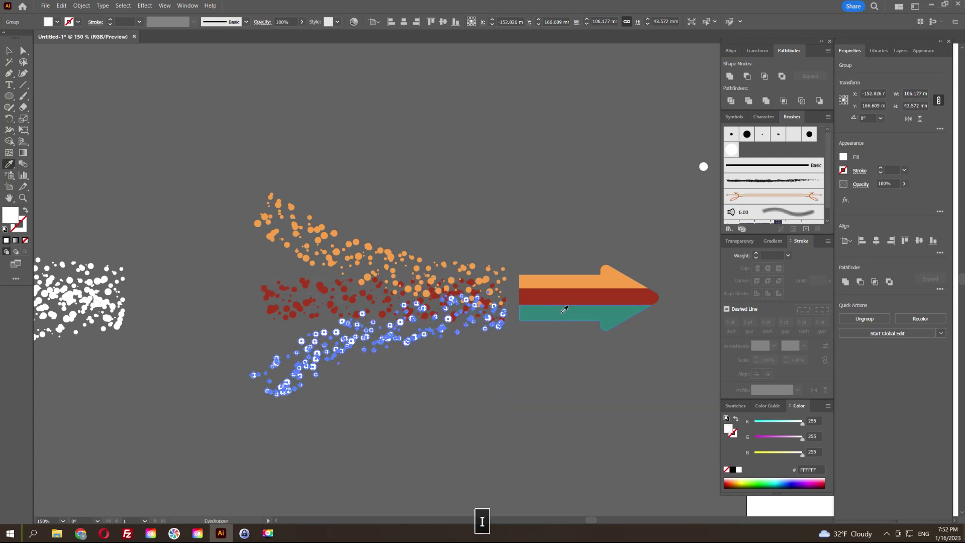
left_click(563, 308)
key("v")
left_click(487, 201)
Group the arrow's three coloured pieces
scroll(487, 201, "down", 1)
left_click_drag(498, 191, 394, 198)
scroll(426, 258, "up", 2)
left_click_drag(471, 265, 463, 265)
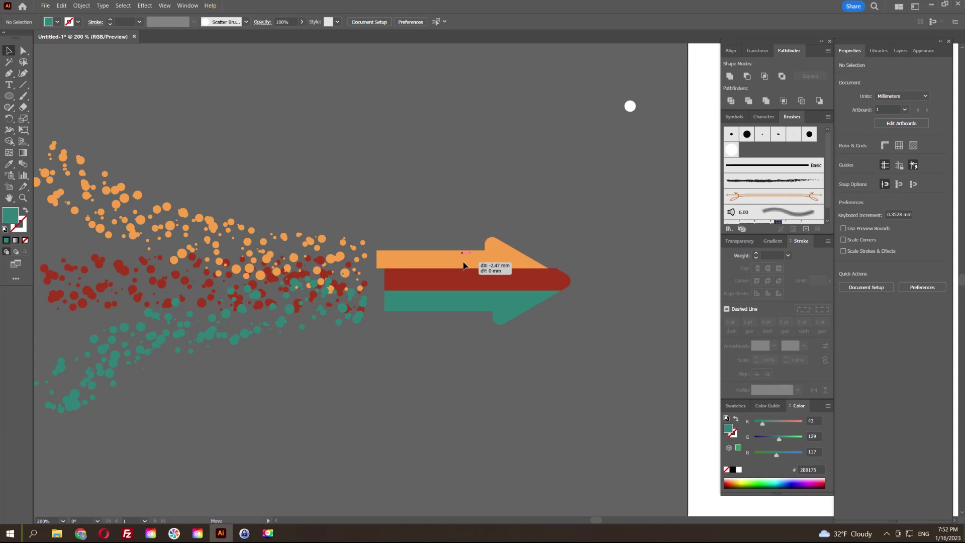
key("ctrl+z")
left_click_drag(449, 359, 472, 274)
key("ctrl+g")
Enlarge the grouped arrow to about 79 × 37 mm, send it to the back and adjust its fit against the stream ends
left_click_drag(548, 277, 626, 281)
key("ctrl+shift+bracketleft")
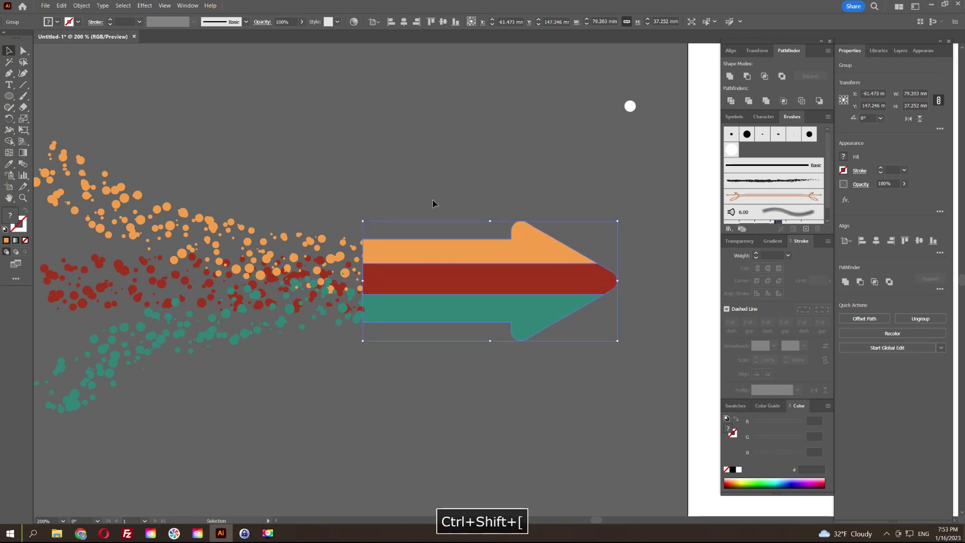
left_click(436, 207)
scroll(362, 283, "up", 2)
left_click_drag(486, 269, 471, 270)
left_click(439, 136)
Draw a background rectangle about 225 × 90 mm across the arrow and streams, and send it to the back
scroll(442, 196, "down", 2)
left_click_drag(434, 151, 438, 208)
scroll(375, 196, "down", 2)
left_click_drag(17, 99, 45, 95)
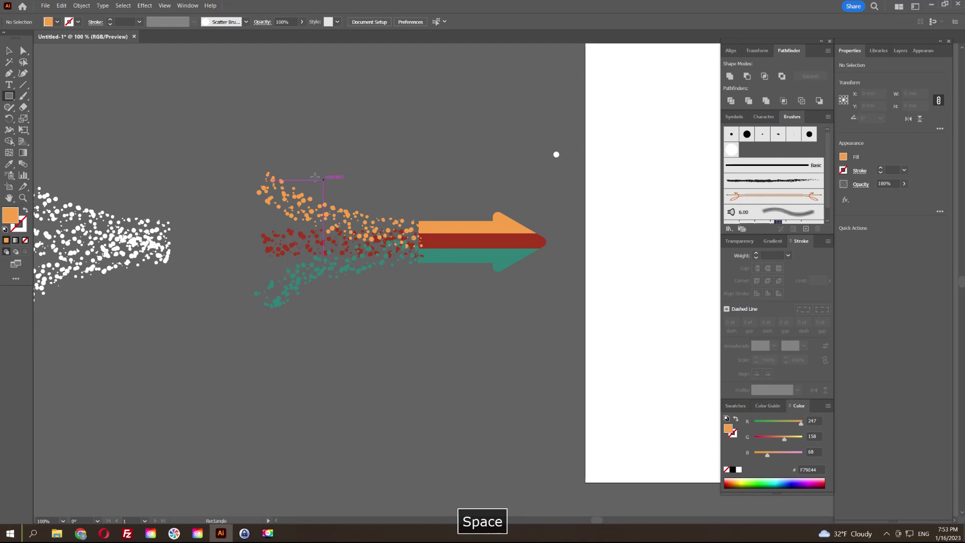
left_click_drag(294, 173, 656, 317)
key("v")
key("ctrl+shift+bracketleft")
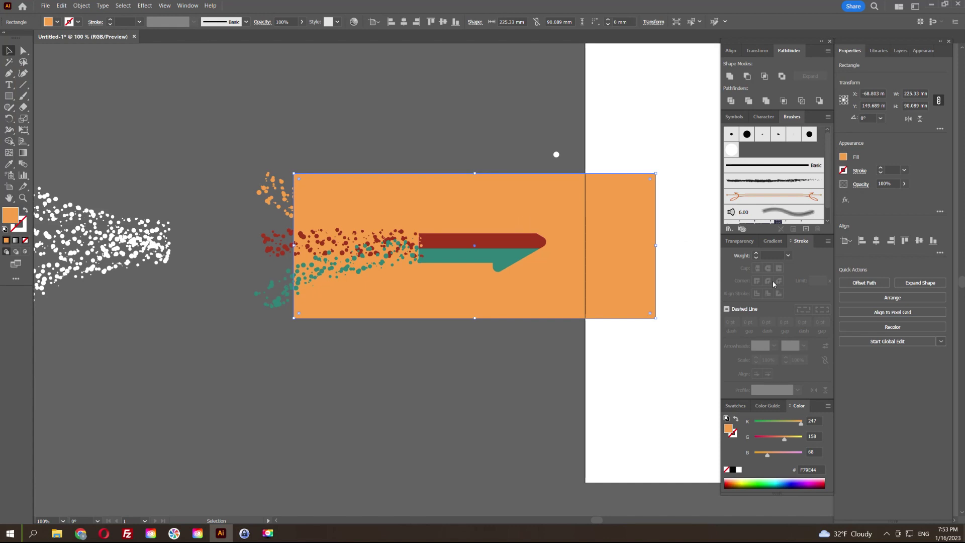
Fill the background rectangle with dark blue, RGB 33, 62, 94, and enlarge it proportionally to about 245 mm wide
left_click_drag(783, 441, 769, 429)
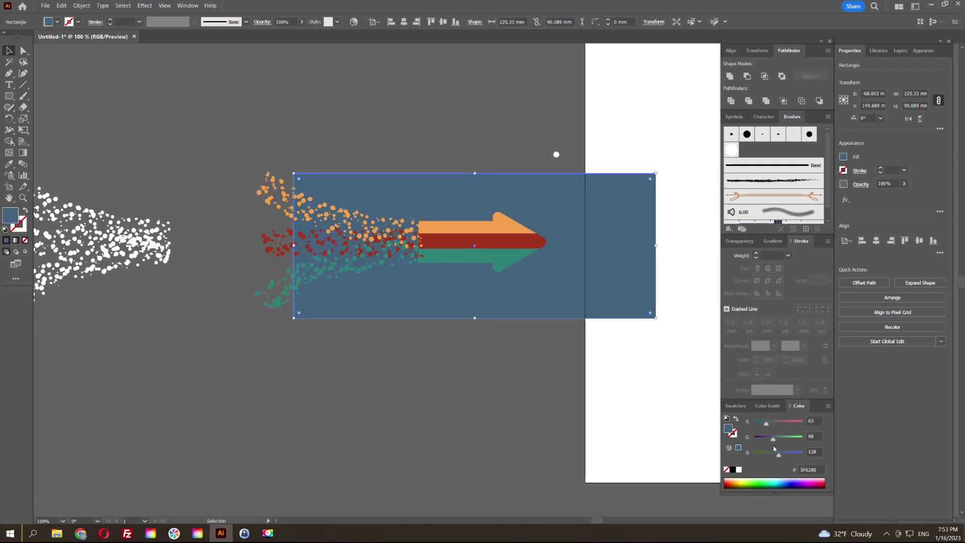
left_click_drag(775, 442, 768, 443)
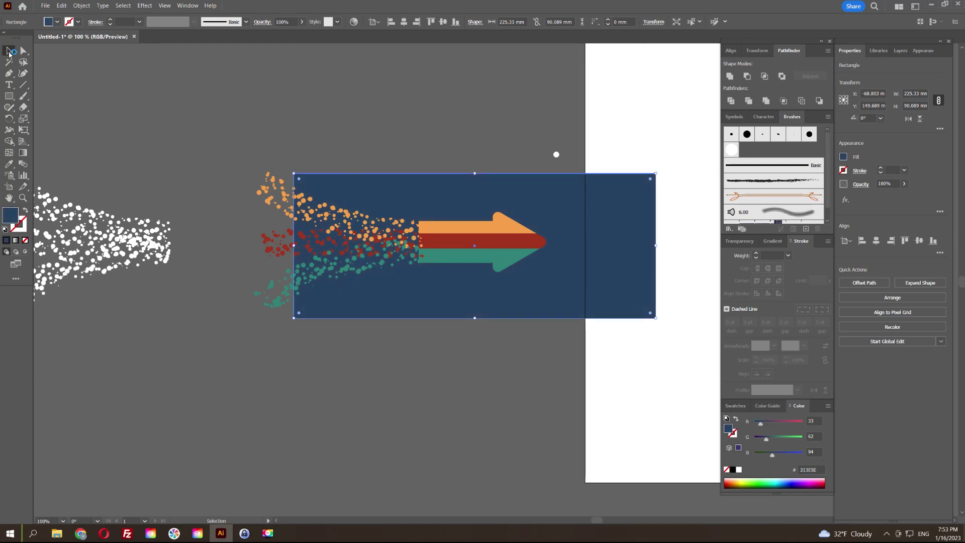
left_click_drag(603, 211, 618, 232)
scroll(618, 232, "up", 1, "alt")
left_click_drag(669, 249, 717, 248, "shift")
key("space")
left_click_drag(635, 235, 563, 236)
left_click(295, 94)
Delete the small white circle above the background rectangle
key("space")
scroll(296, 127, "down", 2, "alt")
left_click_drag(307, 109, 337, 158)
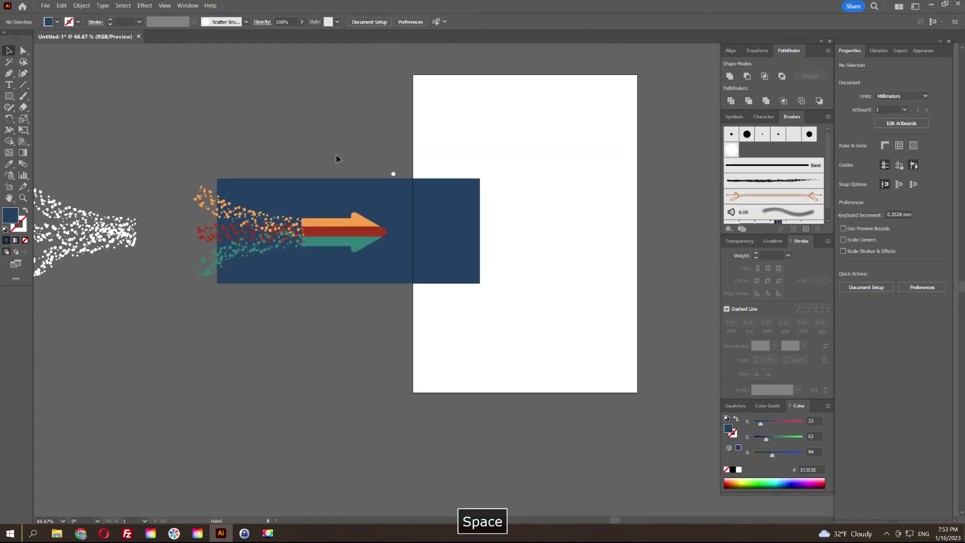
scroll(336, 158, "up", 1)
left_click(441, 152)
key("Delete")
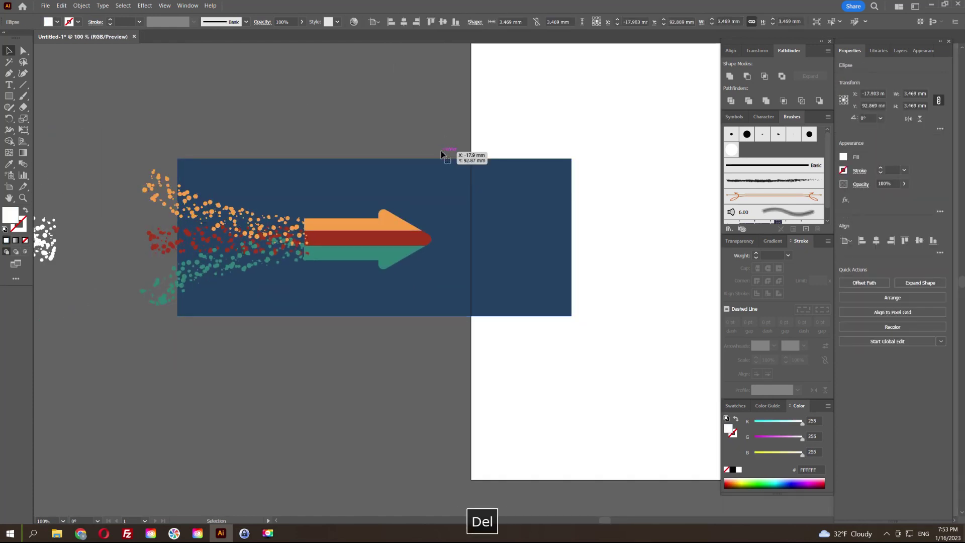
Draw a white circle about 44 mm in diameter above the dot streams
key("F9")
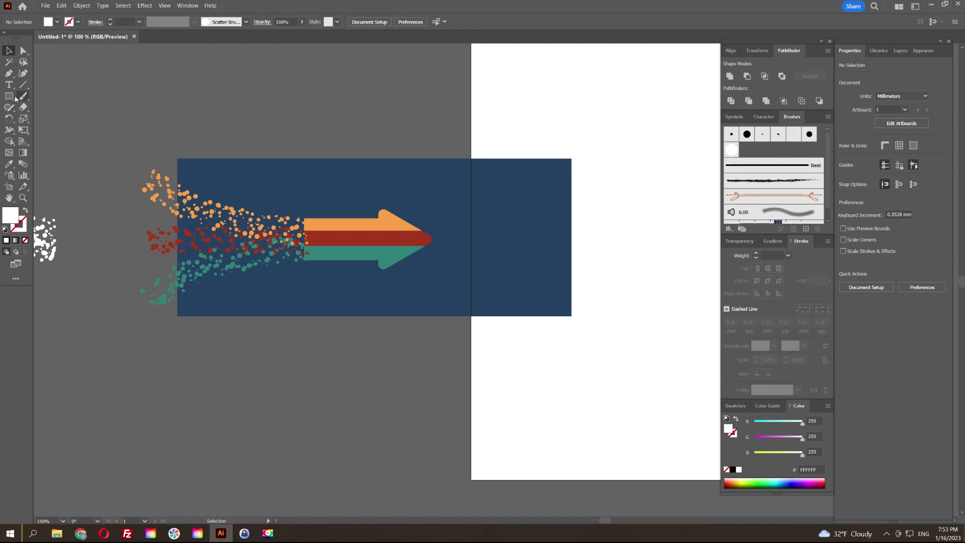
left_click_drag(15, 98, 35, 119)
left_click_drag(115, 79, 184, 147)
key("v")
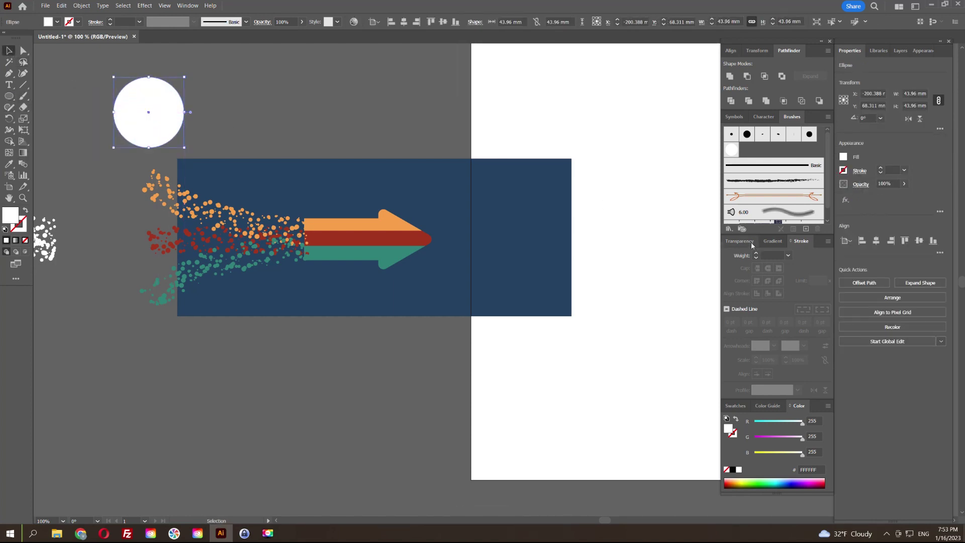
Give the circle a radial gradient from black in the centre to white, with Multiply blending
left_click(753, 244)
left_click(774, 242)
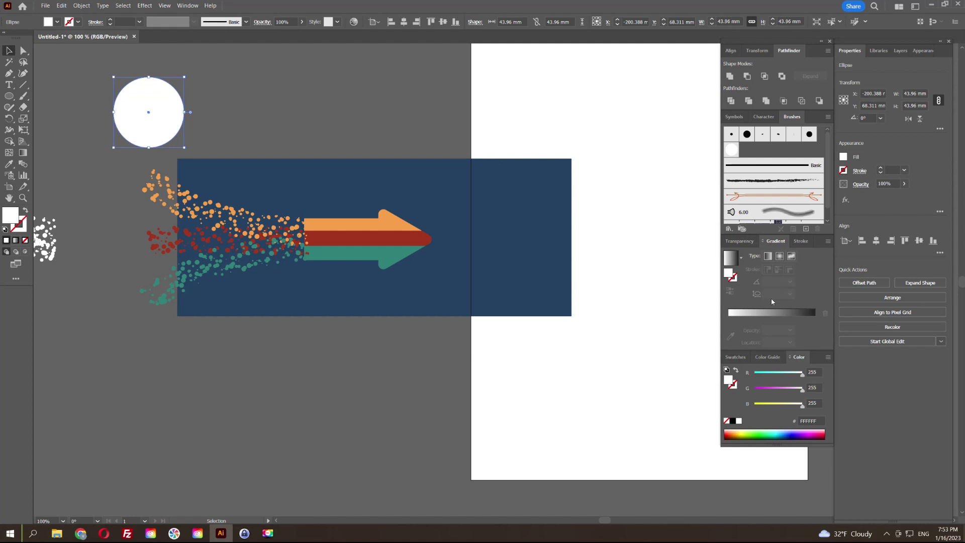
left_click(780, 258)
mouse_move(727, 329)
left_mouse_down()
mouse_move(763, 330)
mouse_move(727, 331)
left_mouse_up()
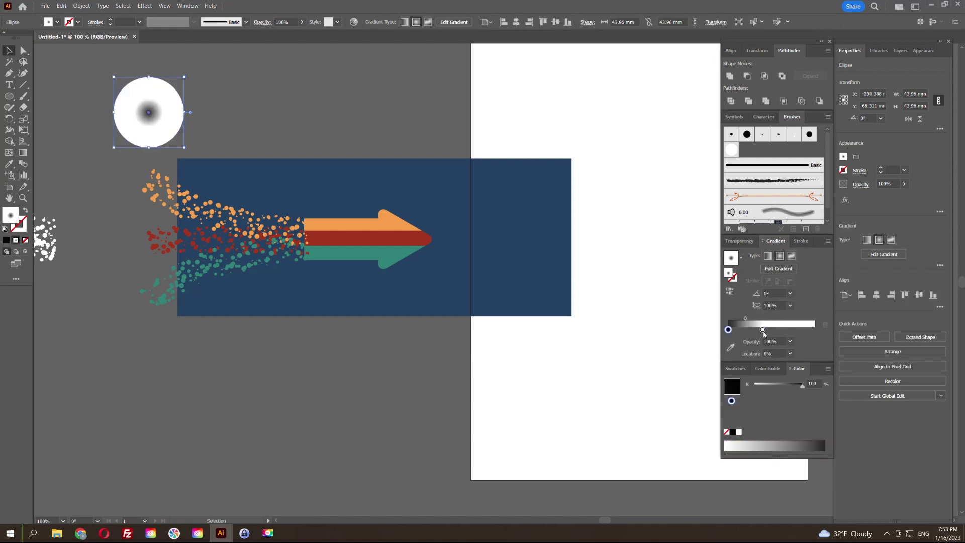
left_click(737, 241)
left_click(756, 256)
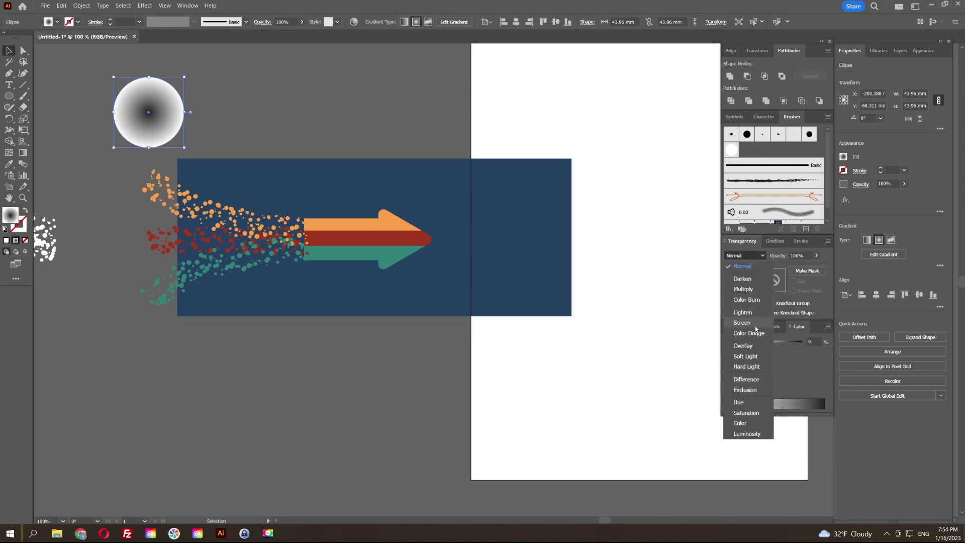
left_click(743, 289)
Send the gradient circle and background rectangle behind the artwork, and position the circle behind the arrow
left_click_drag(162, 103, 390, 171)
left_click(449, 182, "shift")
key("ctrl+shift+bracketleft")
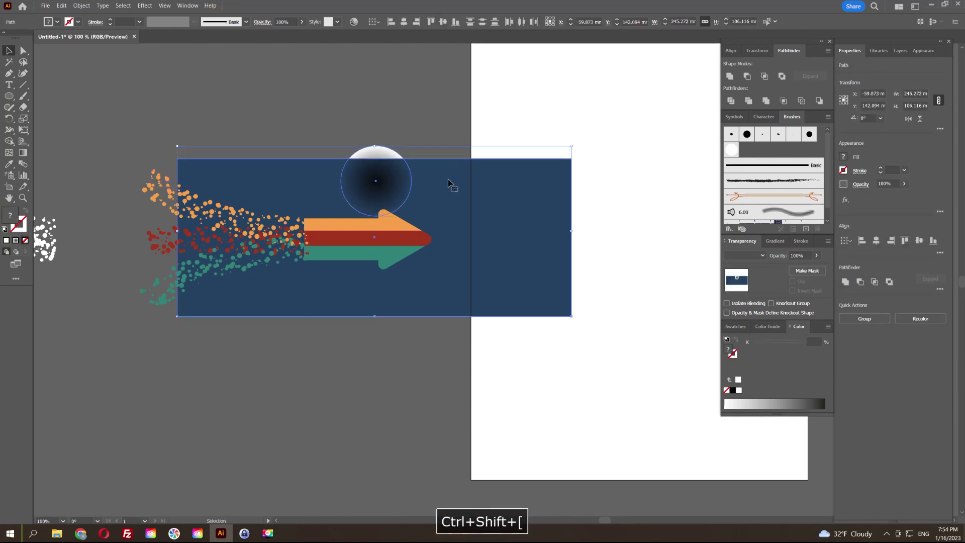
left_click(352, 100)
left_click_drag(377, 174, 363, 234)
Enlarge the gradient circle to about 174 mm and move its gradient midpoint to about 18%
left_click(775, 240)
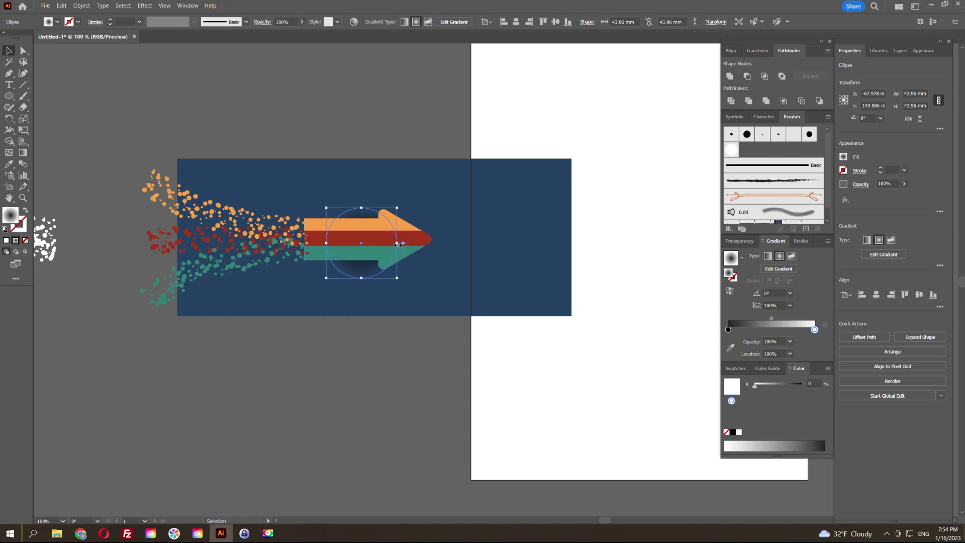
left_click_drag(411, 242, 502, 243)
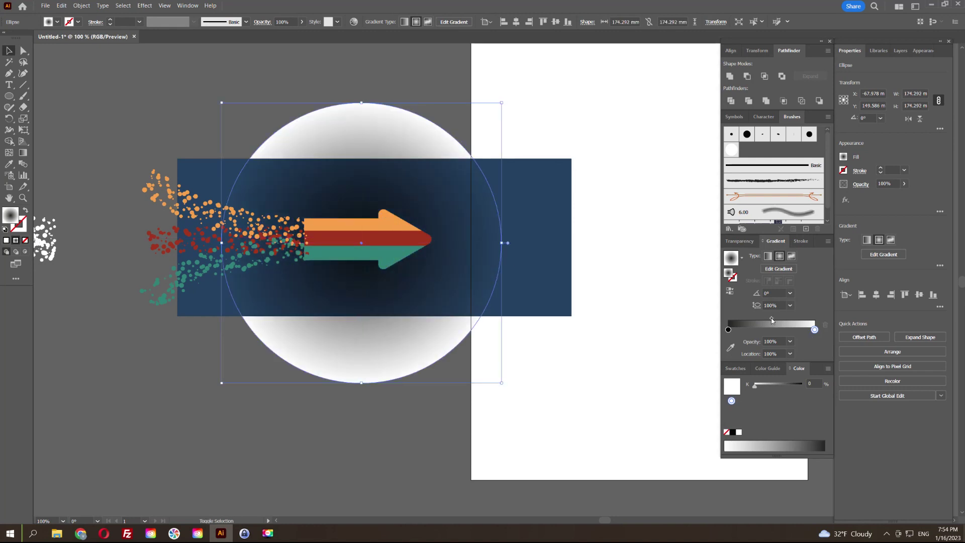
left_click_drag(760, 322, 744, 320)
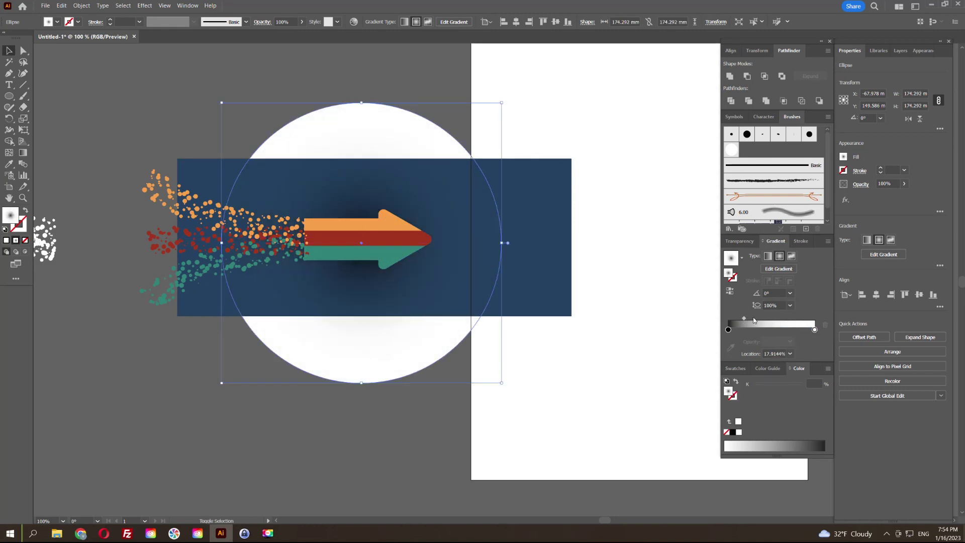
Flatten the gradient circle into an ellipse about 62 mm high and position it as a shadow under the arrow
left_click_drag(363, 103, 396, 203)
left_click_drag(450, 227, 445, 236)
scroll(414, 234, "up", 2)
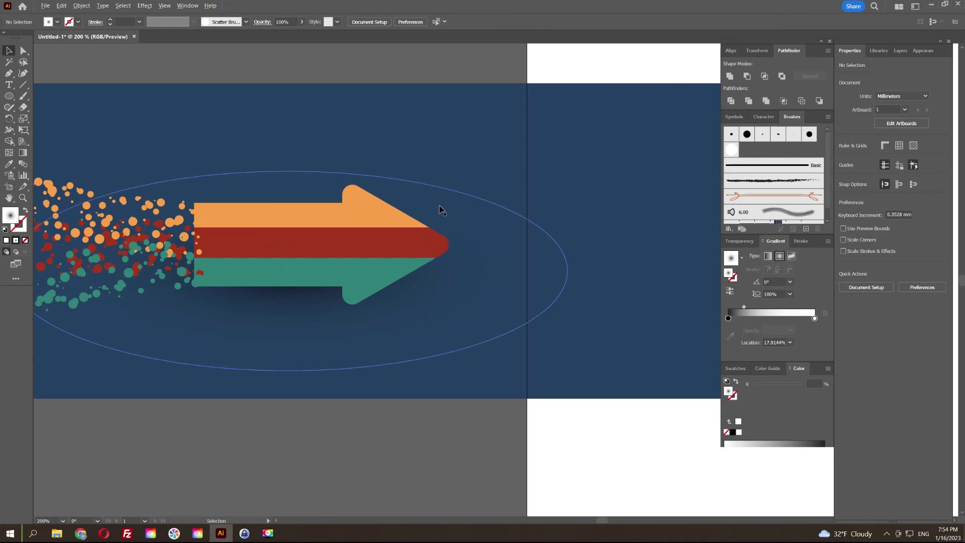
Copy the shadow ellipse behind the top orange stream, lighten its dark gradient stop to grey and set the midpoint to about 38%
key("space")
left_click_drag(491, 188, 687, 183)
scroll(595, 235, "down", 1)
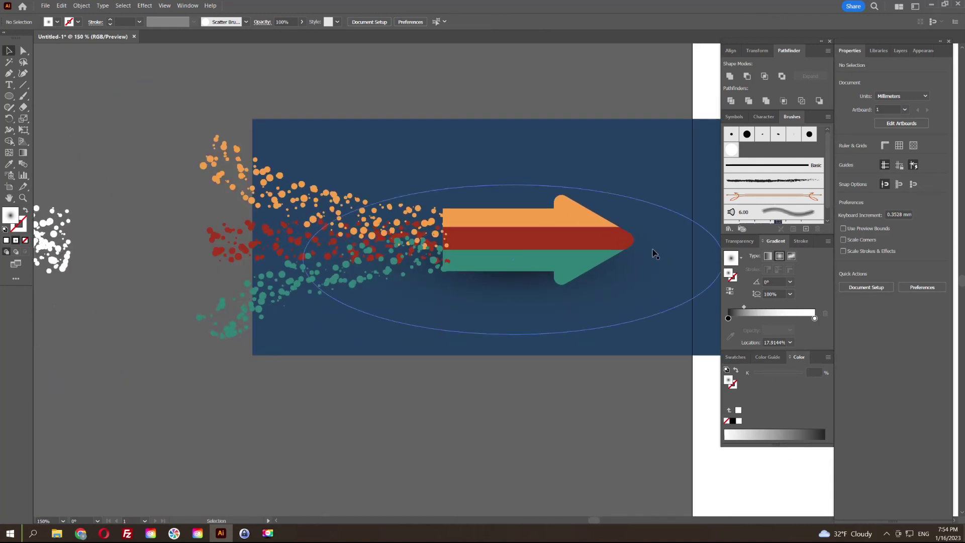
left_click_drag(678, 258, 504, 202)
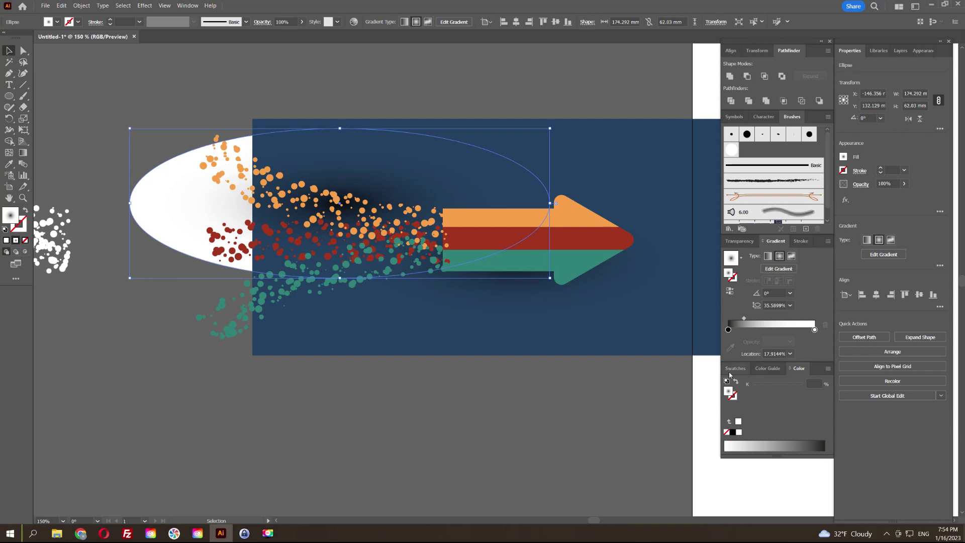
left_click(735, 369)
mouse_move(768, 427)
left_mouse_down()
mouse_move(728, 329)
mouse_move(764, 323)
left_mouse_up()
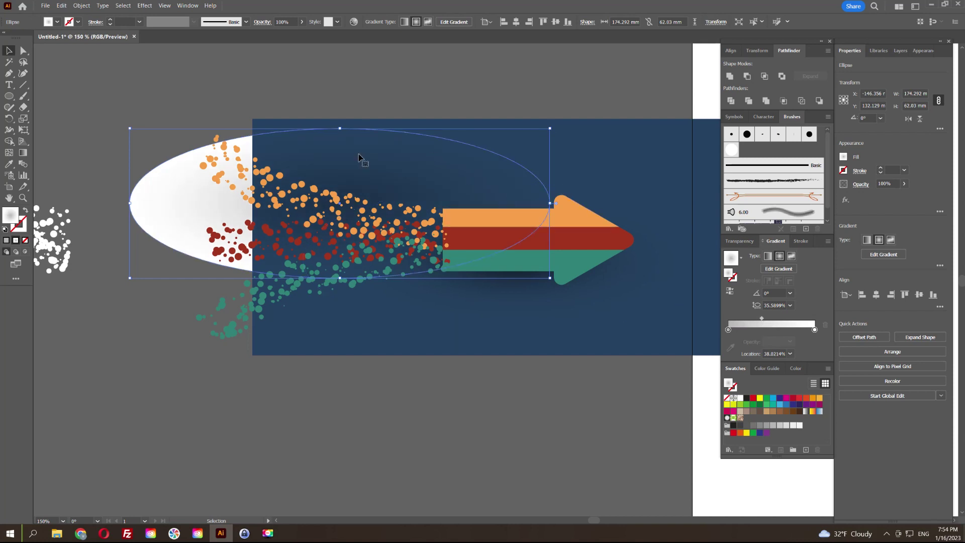
Flatten the orange stream's shadow ellipse to about 43 mm high, rotate it along the stream, and group it with the orange dots
left_click_drag(341, 129, 368, 160)
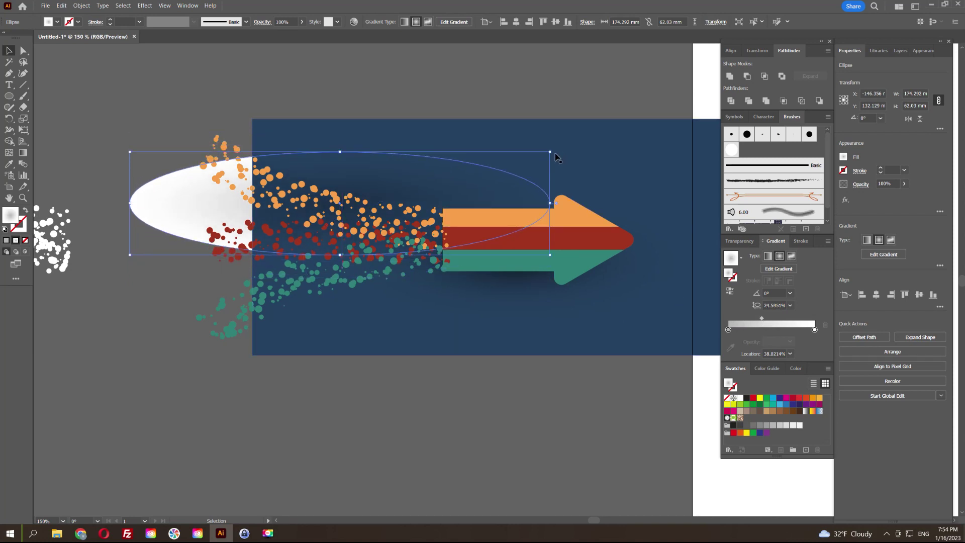
left_click_drag(556, 158, 559, 217)
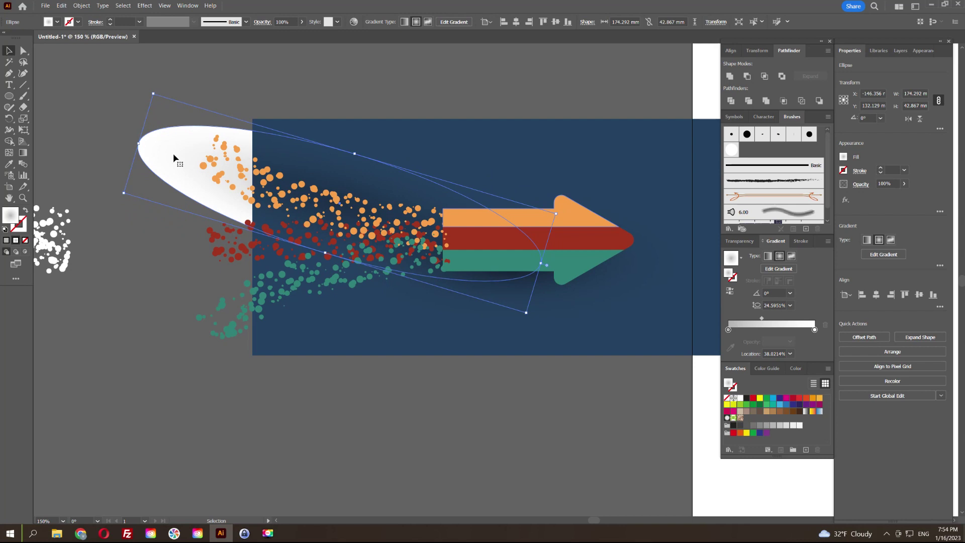
left_click(224, 178, "shift")
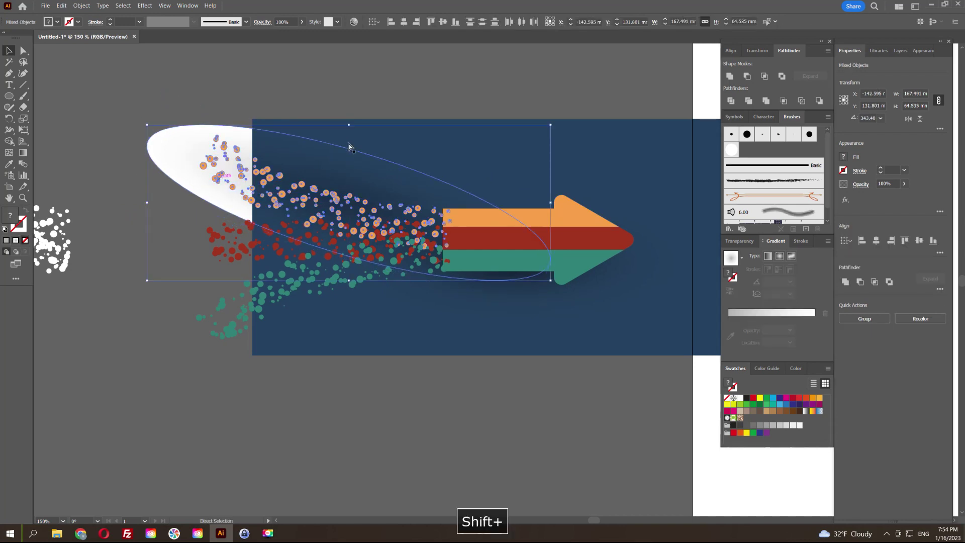
key("ctrl+g")
left_click(400, 90)
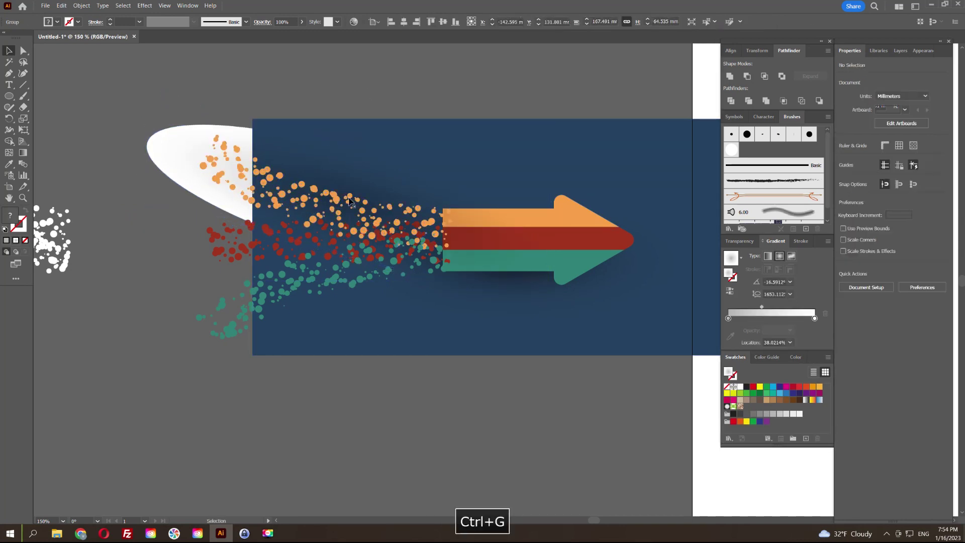
Duplicate the orange stream's shadow ellipse, rotate the copy to nearly horizontal and position it over the red dot stream
key("ctrl+c")
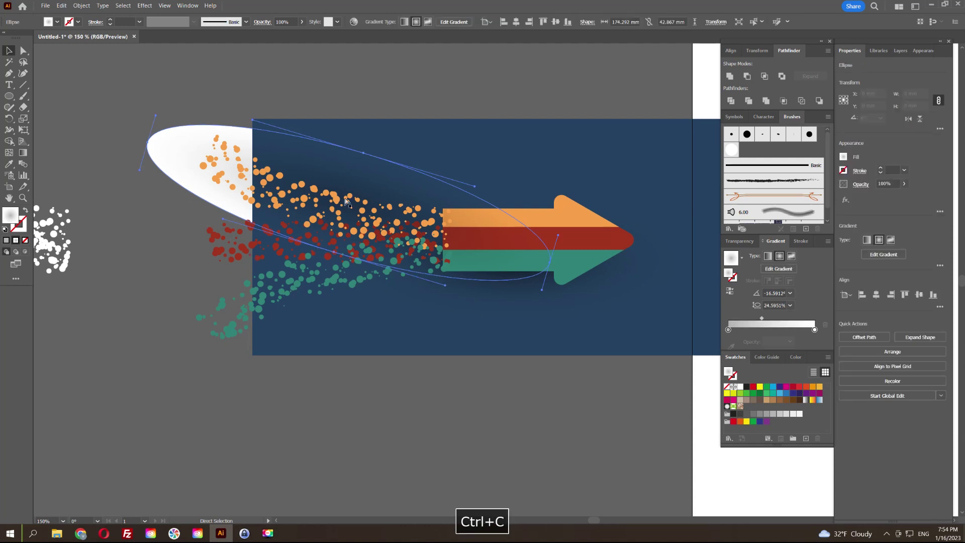
key("ctrl+v")
left_click_drag(465, 314, 448, 408)
left_click_drag(563, 384, 558, 325)
left_click_drag(469, 390, 459, 250)
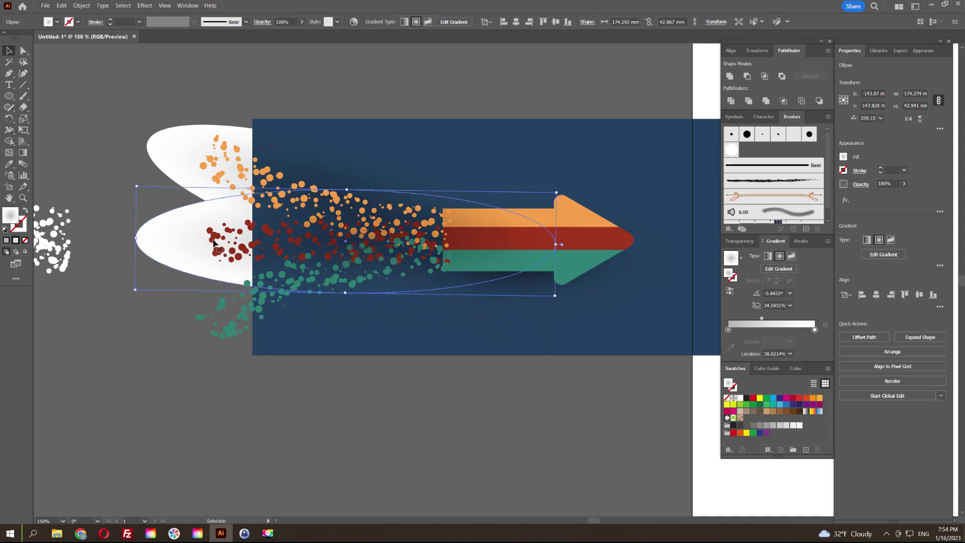
Send the horizontal shadow ellipse to the back and group it with the red dot stream
key("ctrl+shift+bracketleft")
left_click(239, 241, "shift")
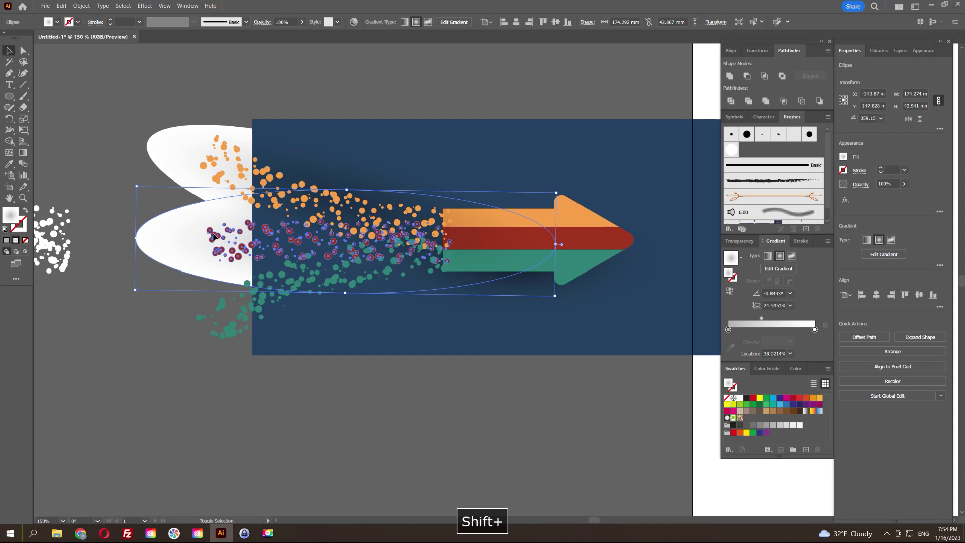
key("ctrl+g")
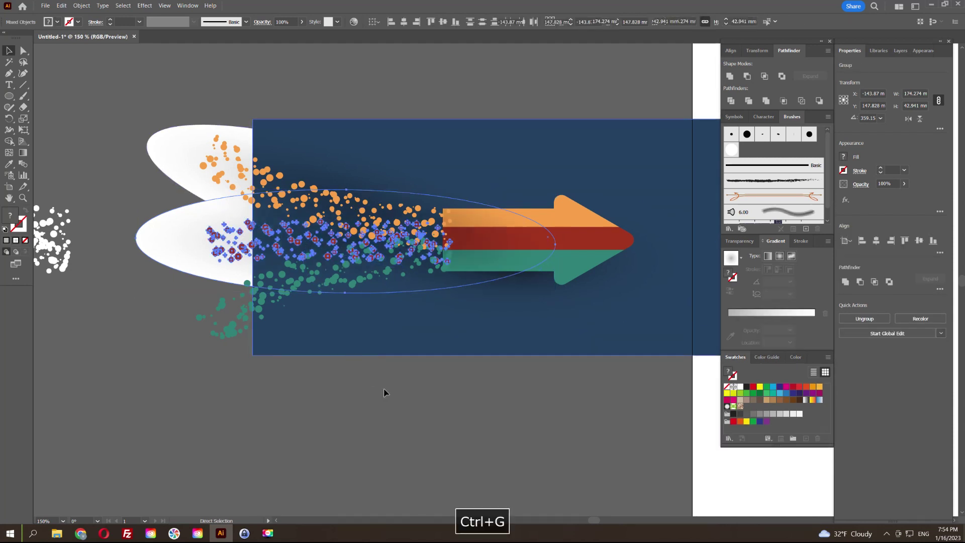
left_click(385, 390)
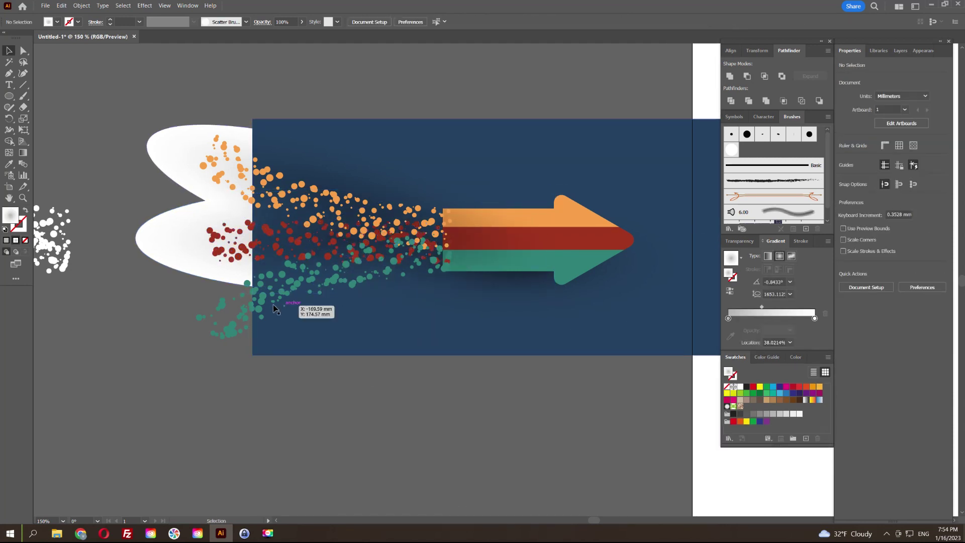
Paste another shadow ellipse, tilt it about 12° behind the teal dot stream, and group it with the teal dots
key("ctrl+v")
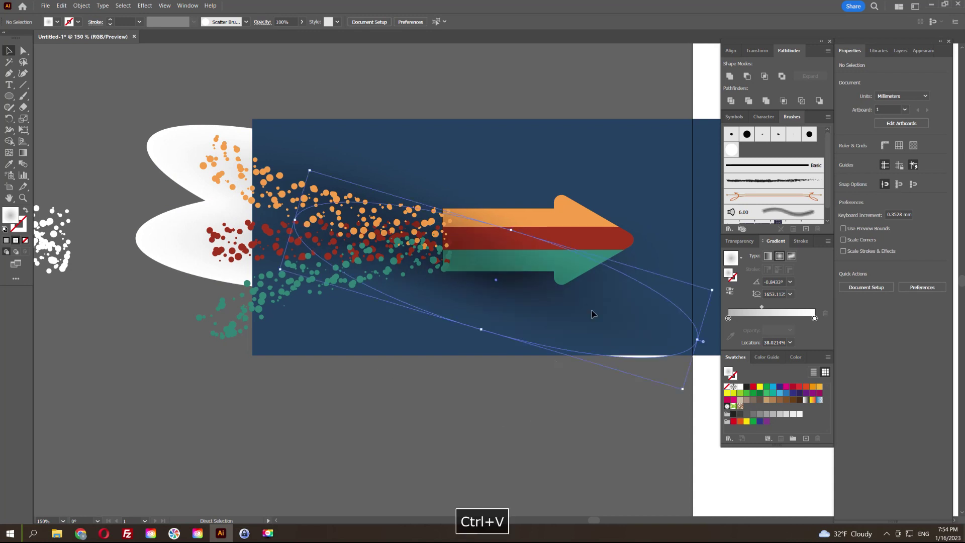
left_click_drag(681, 388, 679, 211)
left_click_drag(658, 254, 462, 284)
key("ctrl+shift+bracketleft")
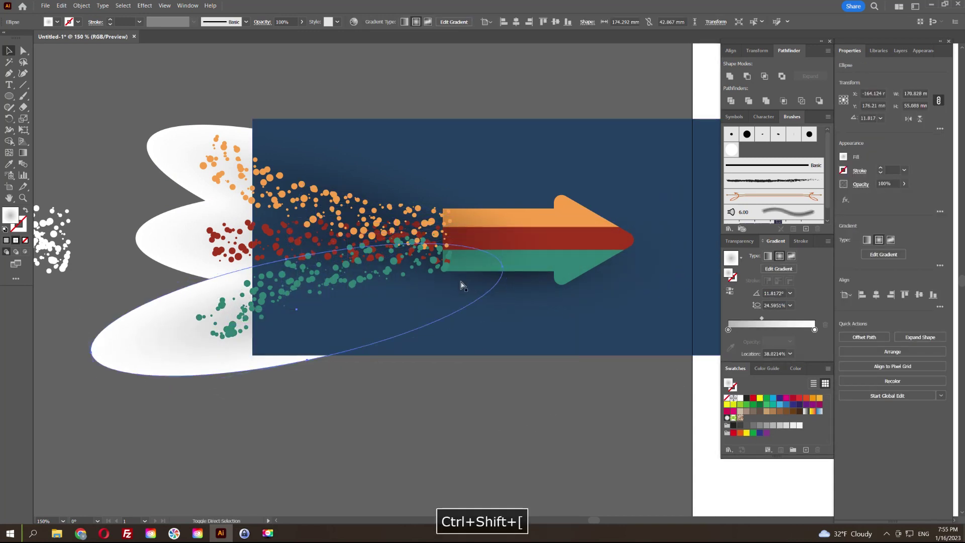
left_click(231, 331, "shift")
left_click(364, 348, "shift")
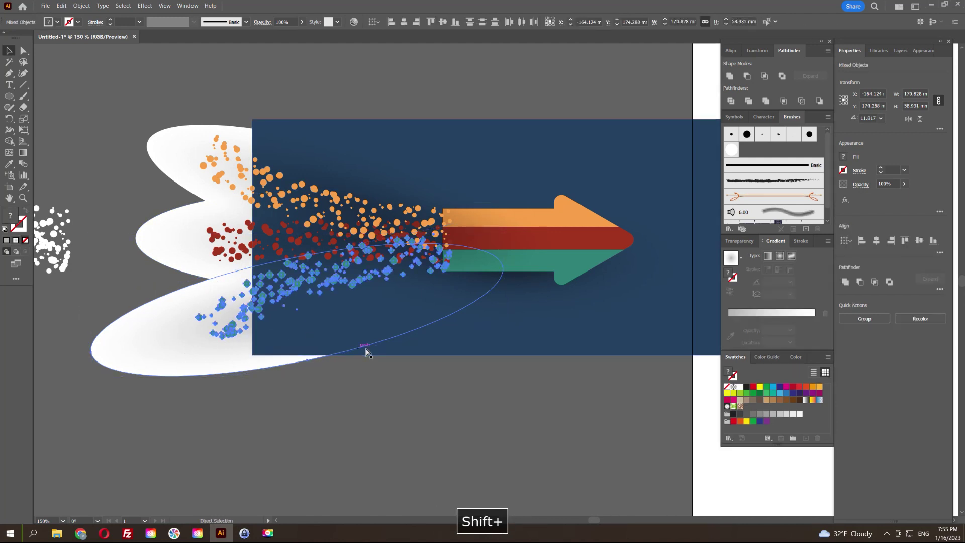
key("ctrl+g")
Inside the teal group, move the shadow ellipse closer to the dots, rotate it to about 18° and narrow it to about 38 mm
double_click(390, 321)
left_click_drag(405, 315, 426, 288)
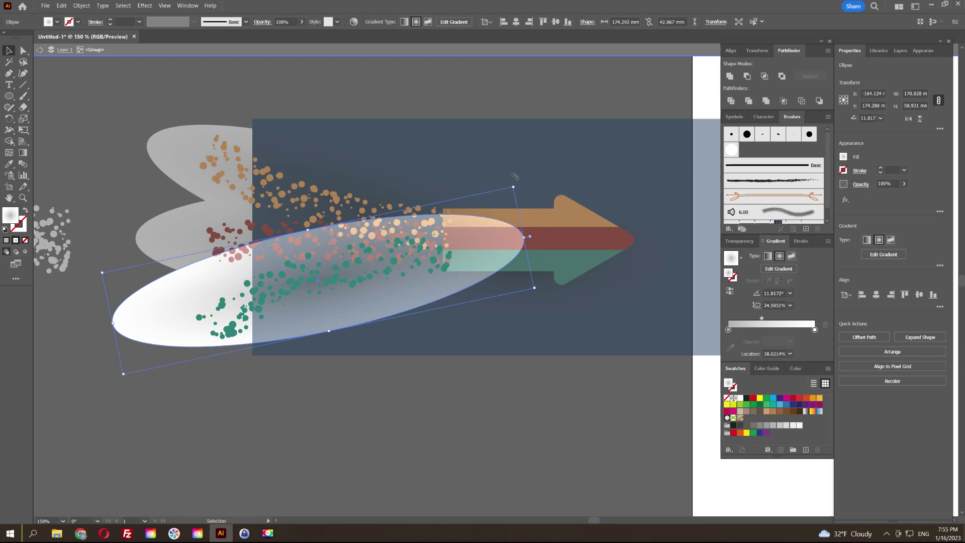
left_click_drag(518, 185, 505, 163)
left_click_drag(303, 231, 305, 236)
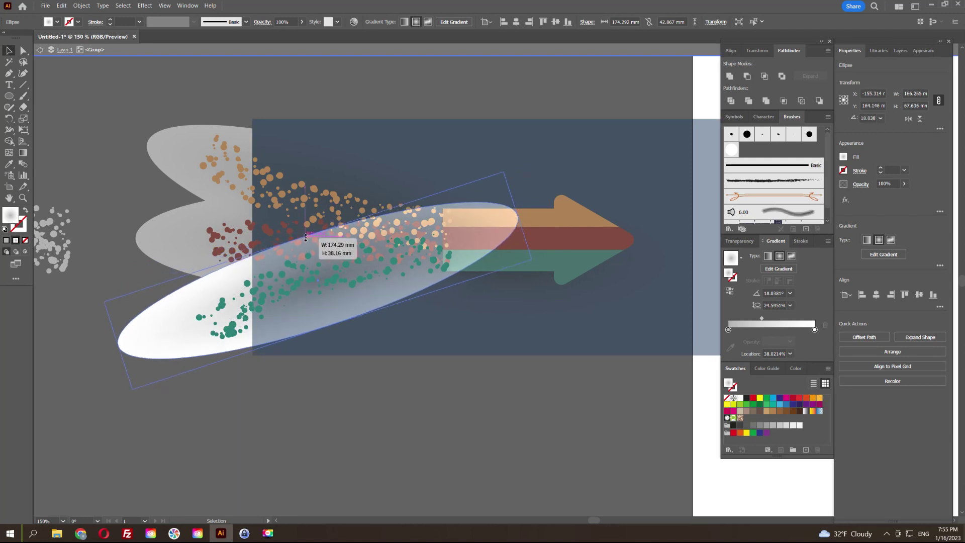
double_click(376, 405)
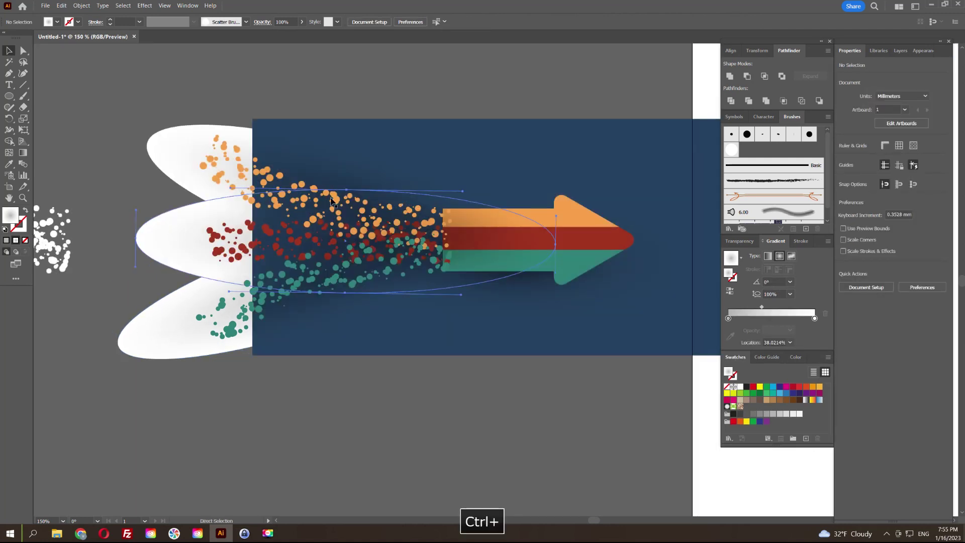
Narrow the shadow ellipses behind the red and orange streams, the orange one to about 39 mm high
left_click(326, 204, "ctrl")
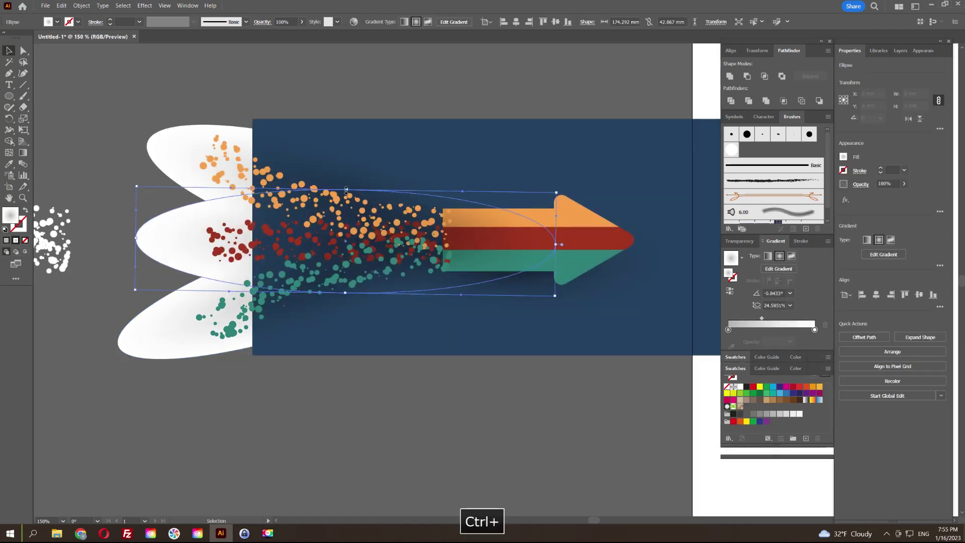
left_click(189, 158, "ctrl")
left_click_drag(365, 155, 357, 174)
left_click(235, 103)
Move the arrow slightly toward the dot streams so that it overlaps their ends
key("space")
left_click_drag(423, 135, 371, 150)
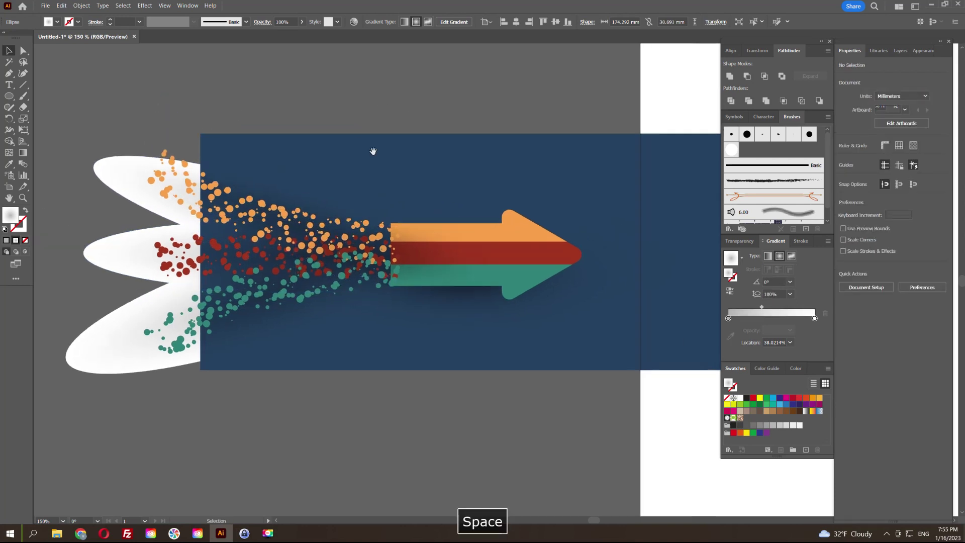
left_click_drag(529, 264, 520, 265)
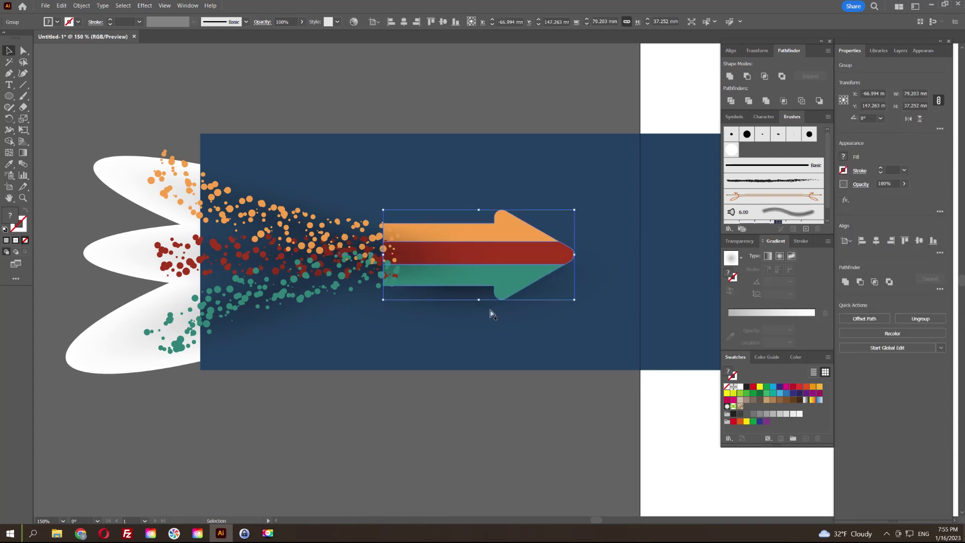
Make a shadow circle about 62 mm wide from the arrow's shadow ellipse and place it where the dot streams meet the arrow
left_click(467, 308, "ctrl")
scroll(481, 307, "down", 2)
left_click_drag(481, 308, 429, 194)
scroll(453, 189, "up", 2)
left_click_drag(582, 169, 451, 177)
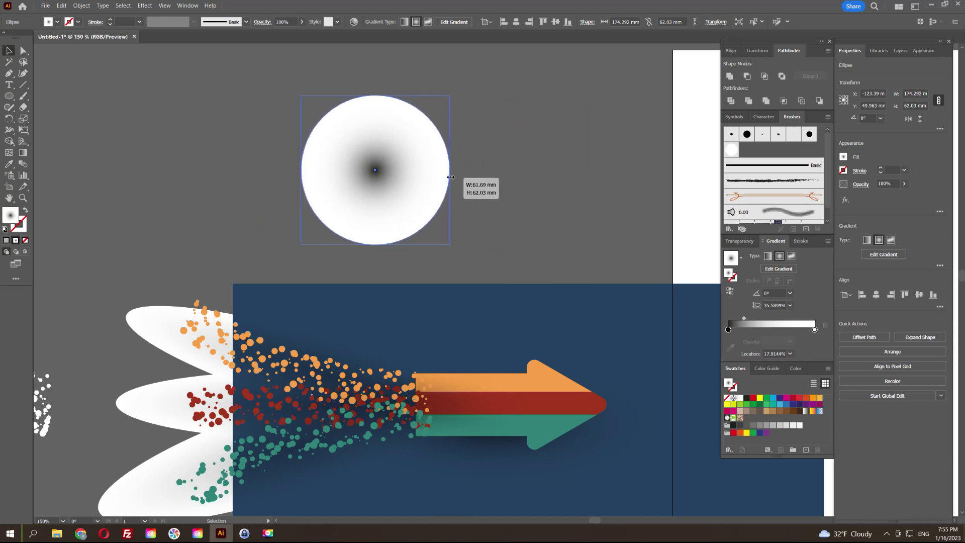
left_click_drag(426, 192, 462, 409)
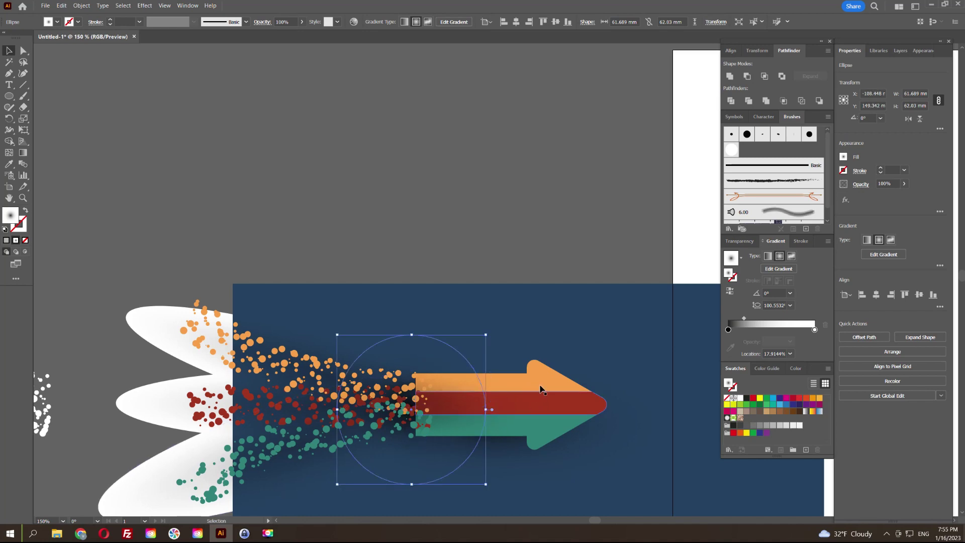
Enlarge the shadow circle around the joint between the dot streams and the arrow, and deselect it
left_click_drag(487, 335, 567, 282)
key("space")
left_click(550, 247)
left_click_drag(551, 249, 493, 141)
scroll(361, 360, "up", 3)
scroll(361, 360, "down", 1)
scroll(361, 360, "down", 3)
left_click(596, 304)
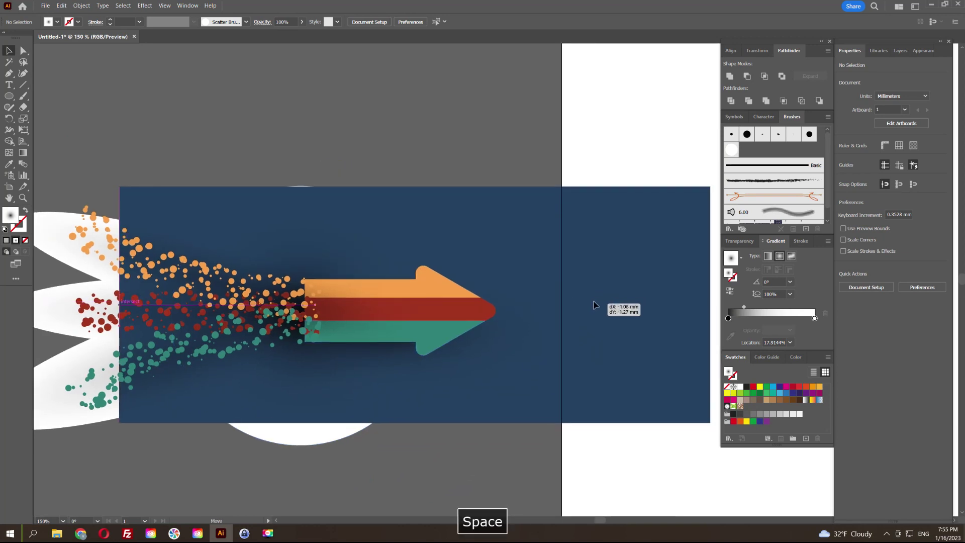
Add the text "01" in the empty area above the dark blue background
key("space")
left_click_drag(476, 157, 456, 165)
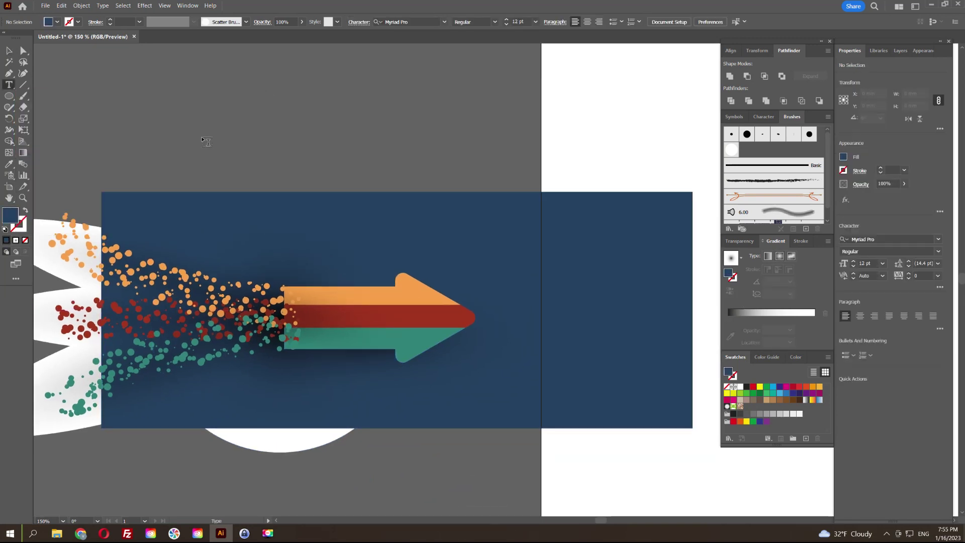
left_click(256, 120)
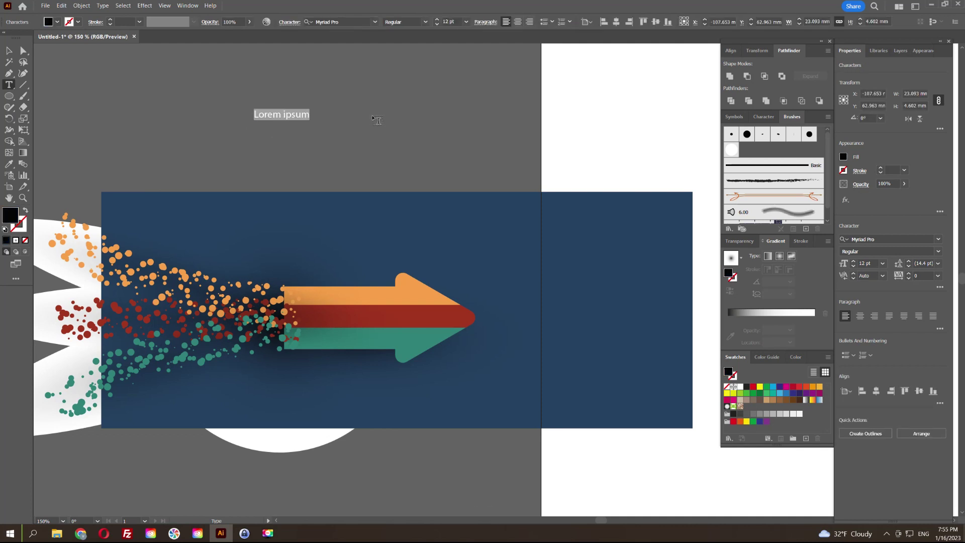
type("01")
key("Escape")
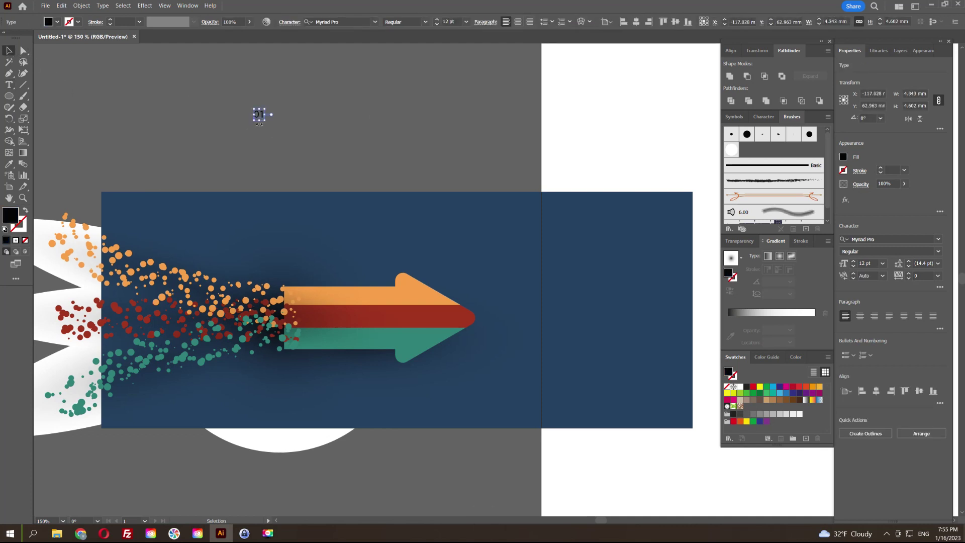
scroll(267, 115, "up", 1)
scroll(266, 115, "up", 3)
key("space")
left_click_drag(347, 99, 387, 171)
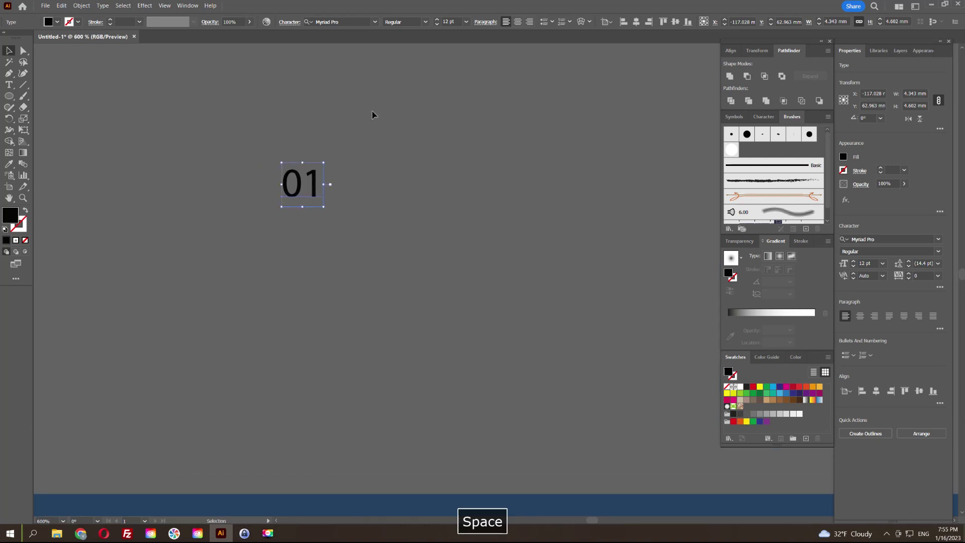
left_click(375, 23)
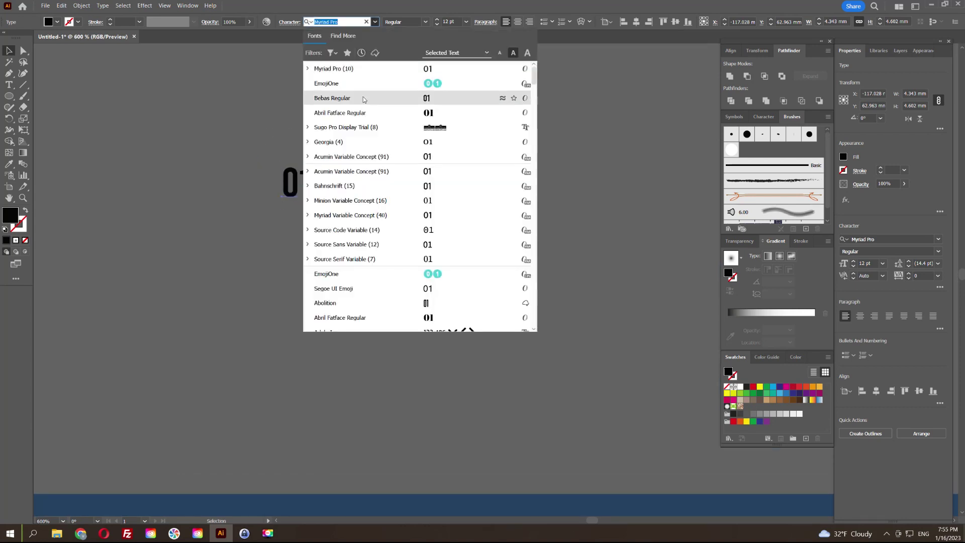
left_click(530, 138)
key("space")
left_click_drag(530, 137, 315, 57)
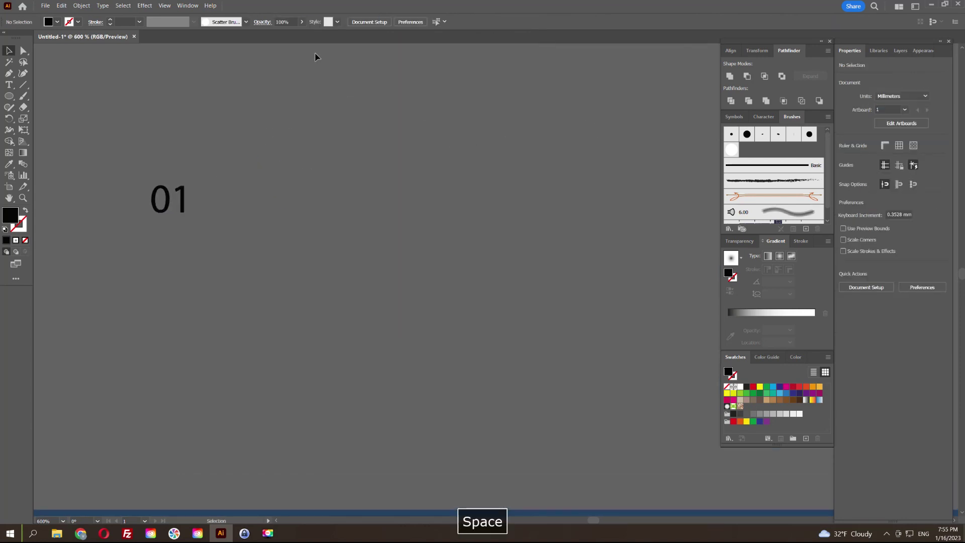
Set the font of the "01" text to Bebas Regular
left_click(171, 209)
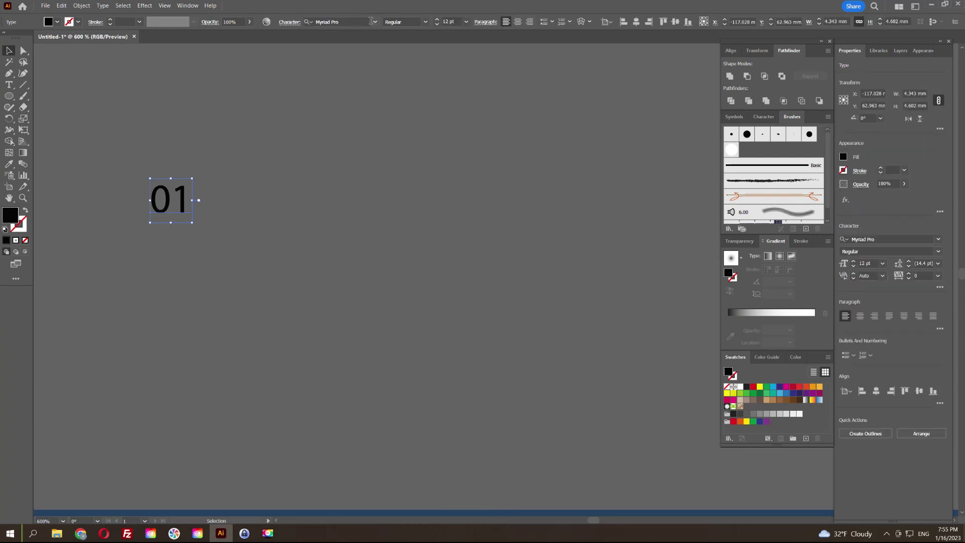
left_click(375, 22)
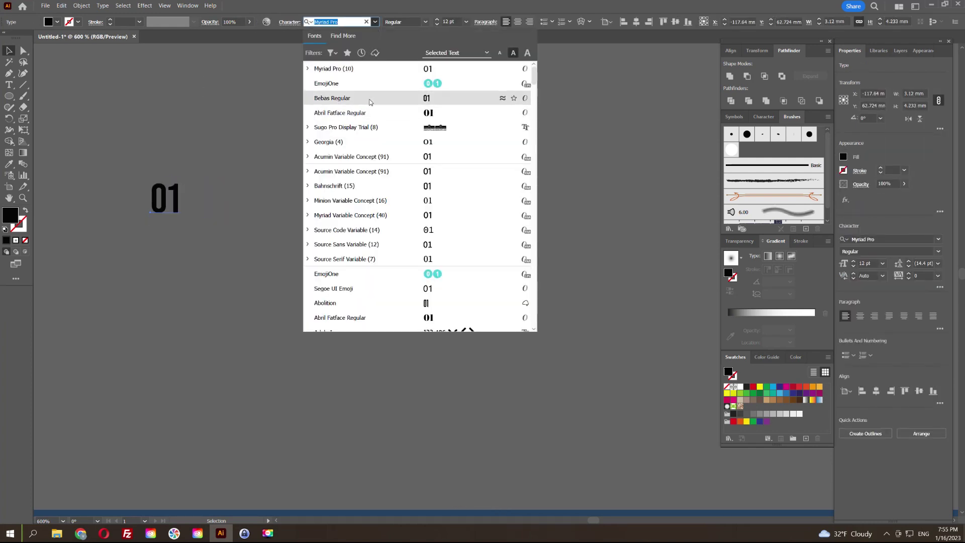
left_click(370, 99)
Convert the "01" text to outlines and ungroup the two digits
right_click(160, 214)
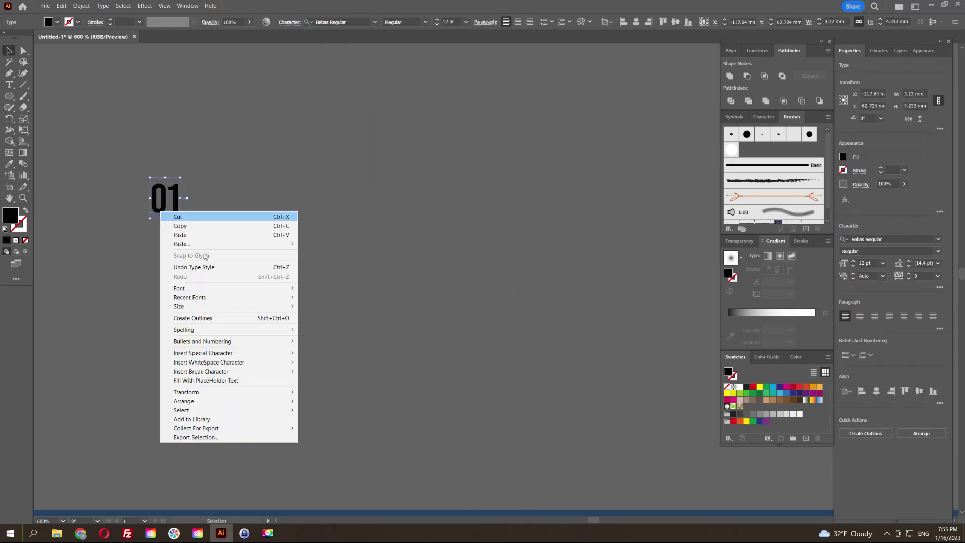
left_click(229, 318)
key("space")
left_click_drag(229, 255, 365, 198)
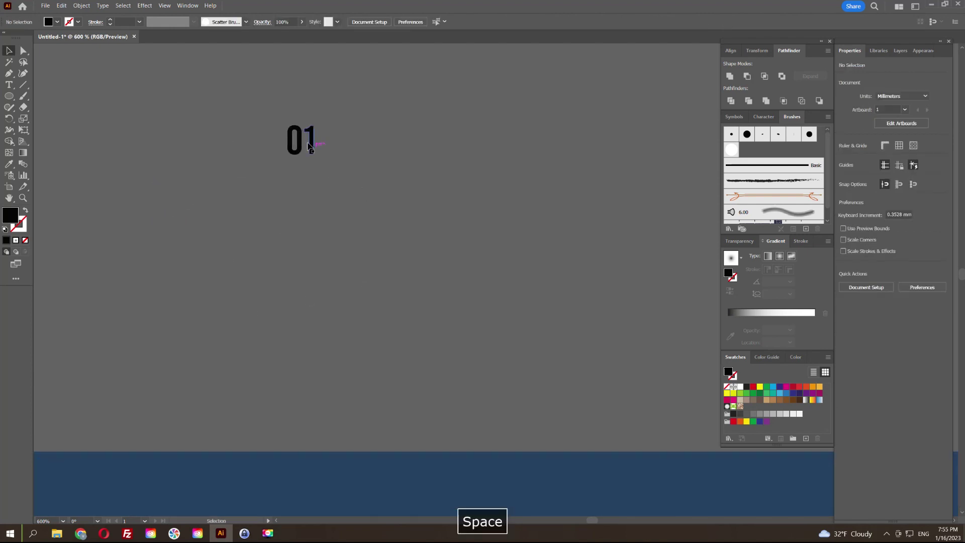
key("ctrl+shift+g")
left_click(356, 157)
Enlarge the outlined "01" digits to about 5.7 mm high
scroll(355, 156, "down", 3)
key("space")
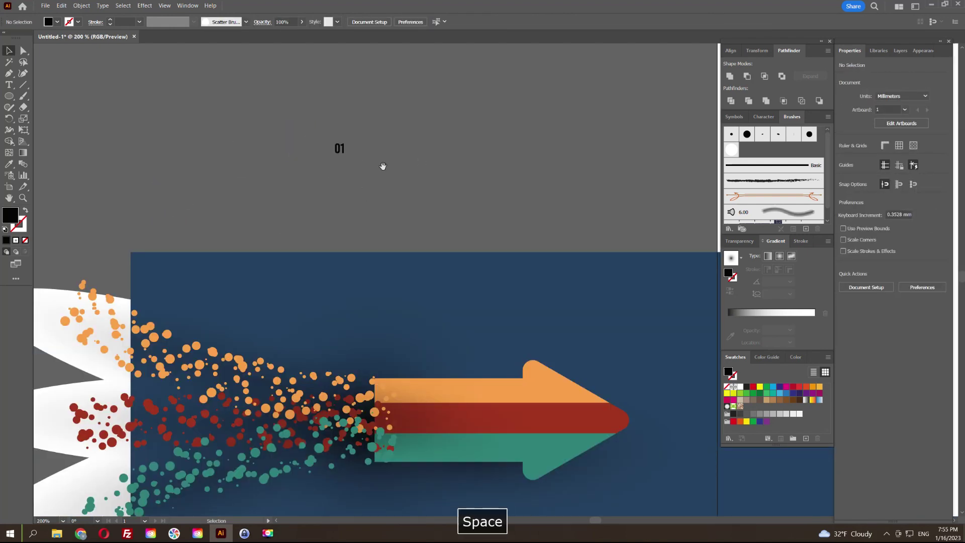
left_click_drag(369, 158, 370, 105)
left_click(342, 96)
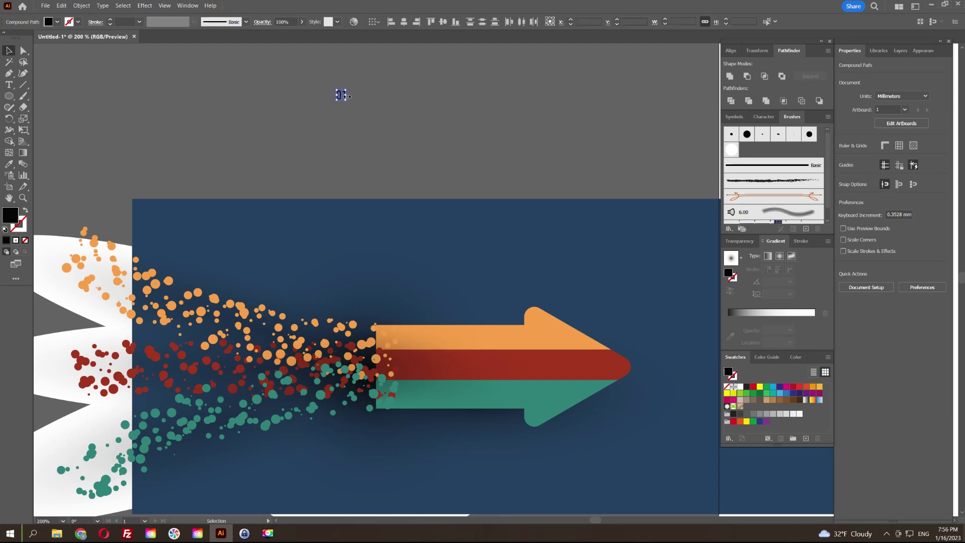
scroll(342, 100, "up", 4)
Try to move the outlined zero onto the dark blue background, and undo the move
left_click_drag(341, 89, 411, 472)
left_click(404, 110)
scroll(403, 110, "down", 3)
key("ctrl+z")
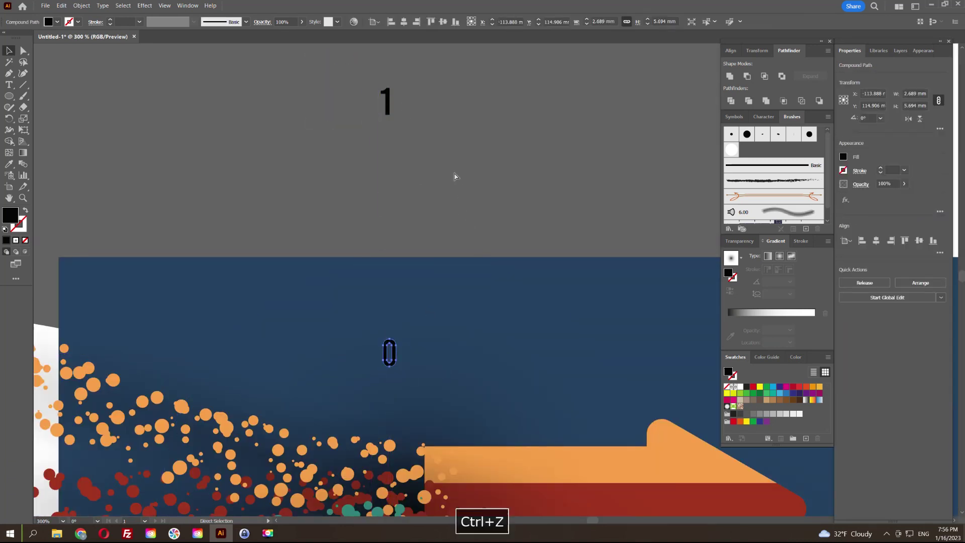
Move both "01" digits onto the dark blue background above the arrow's tail
left_click_drag(425, 87, 467, 315)
key("space")
left_click_drag(485, 244, 405, 92)
Fill the "01" digits with the arrow's orange, then duplicate them below and fill the copy with the arrow's red
key("i")
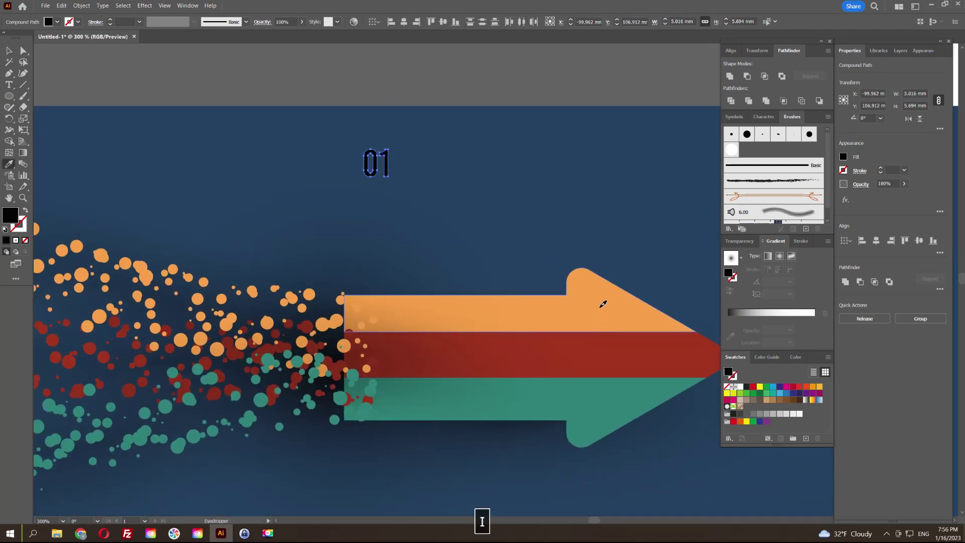
left_click(603, 302)
key("v")
left_click_drag(384, 160, 386, 196)
key("i")
left_click(642, 355)
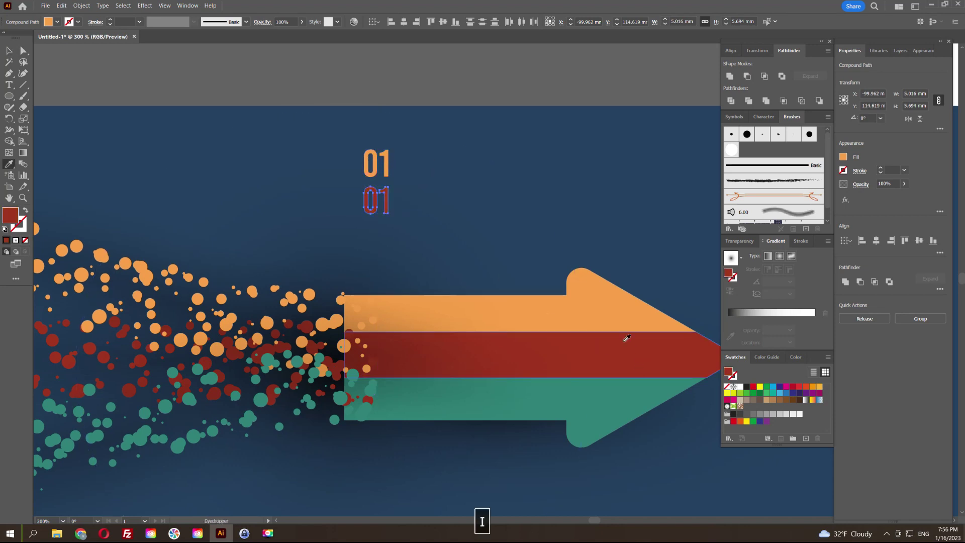
Duplicate the red "01" below it and fill the copy with the arrow's teal
key("v")
left_click_drag(388, 197, 386, 232)
key("i")
left_click(624, 397)
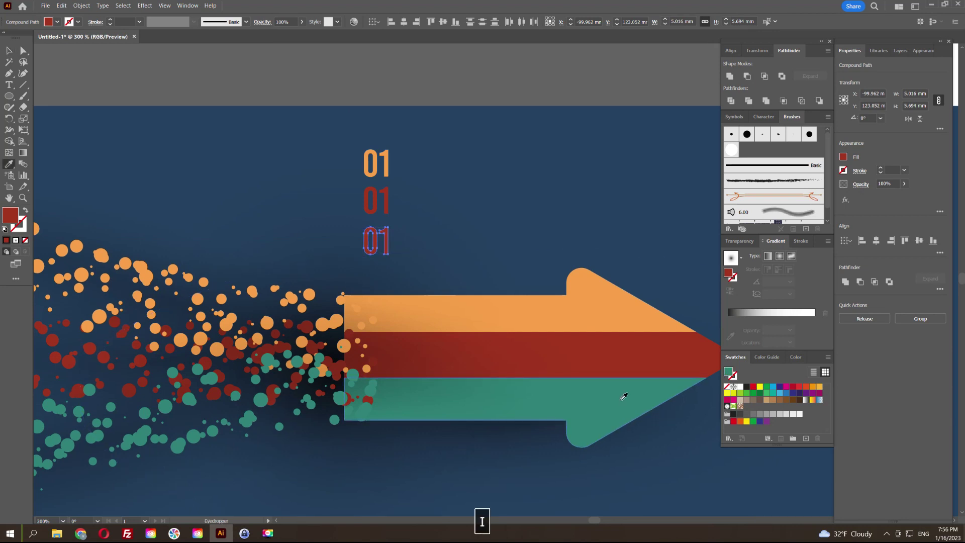
key("v")
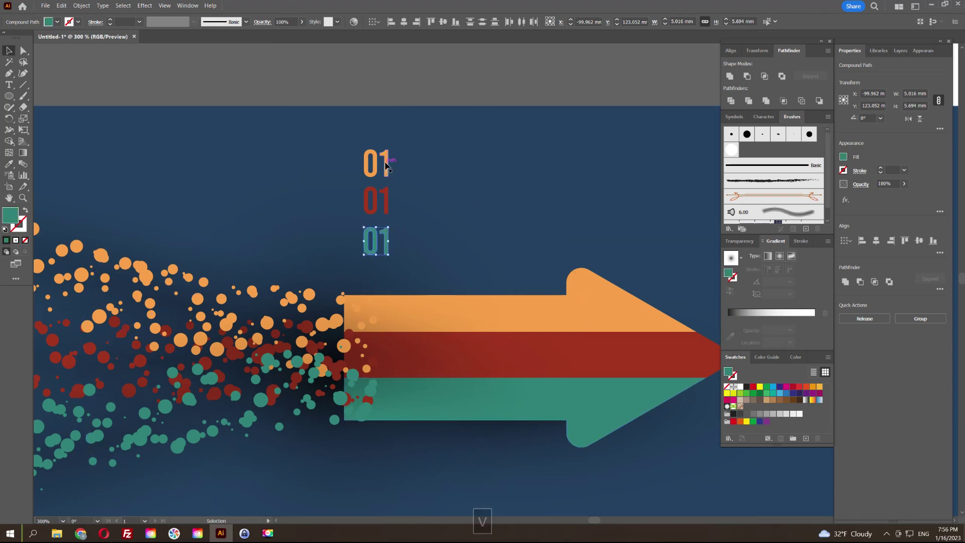
left_click(387, 115)
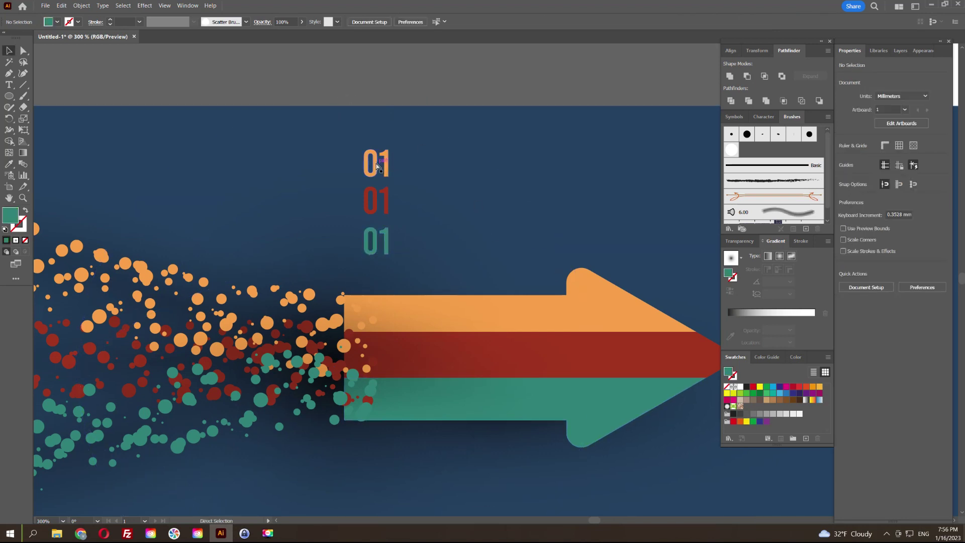
Scale all three "01" pairs down together until the digits are about 2.4 mm high
key("ctrl+y")
left_click_drag(348, 152, 446, 236)
key("ctrl+y")
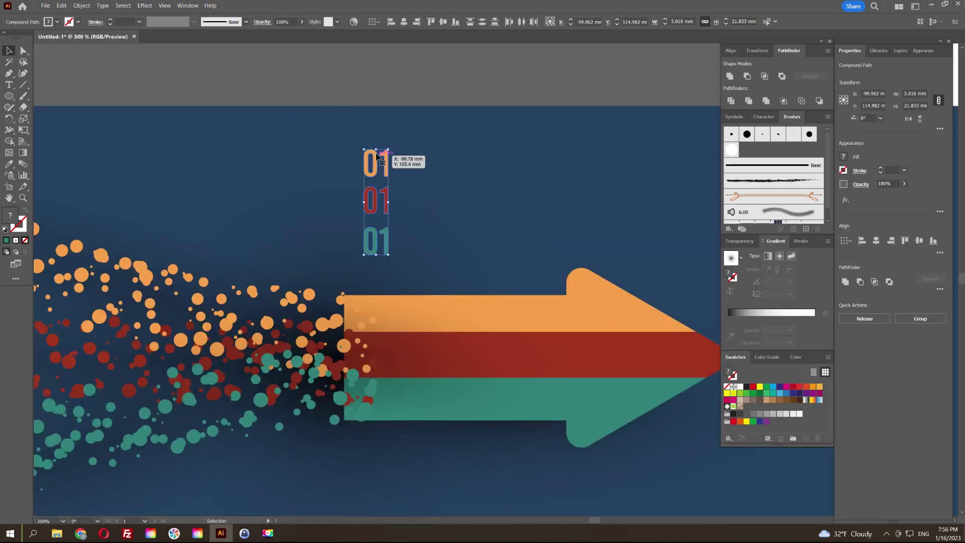
left_click_drag(377, 151, 252, 411)
left_click(415, 78)
Move the orange 0 and 1 into the orange dot stream and scatter several copies of them among its dots
key("space")
scroll(491, 226, "up", 2)
key("space")
left_click_drag(480, 315, 568, 164)
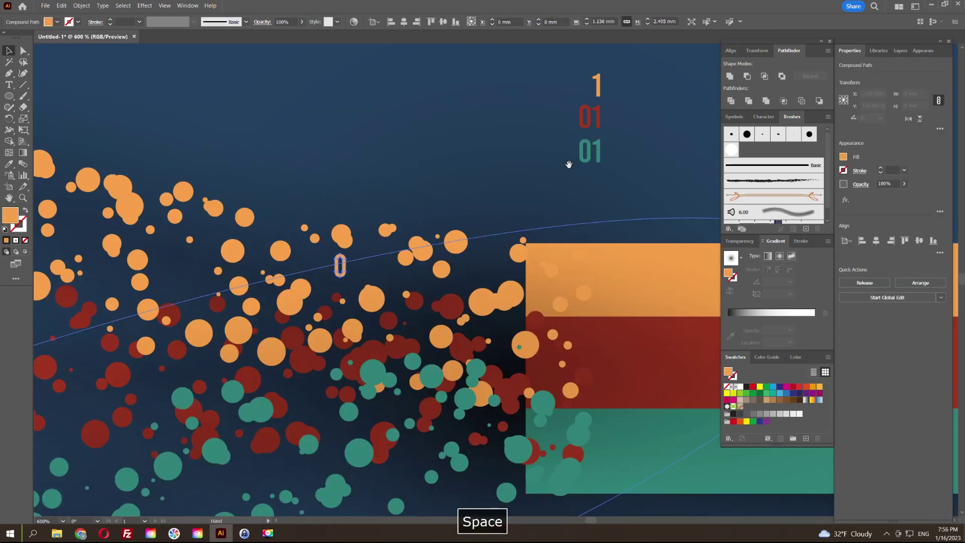
left_click_drag(599, 85, 184, 266)
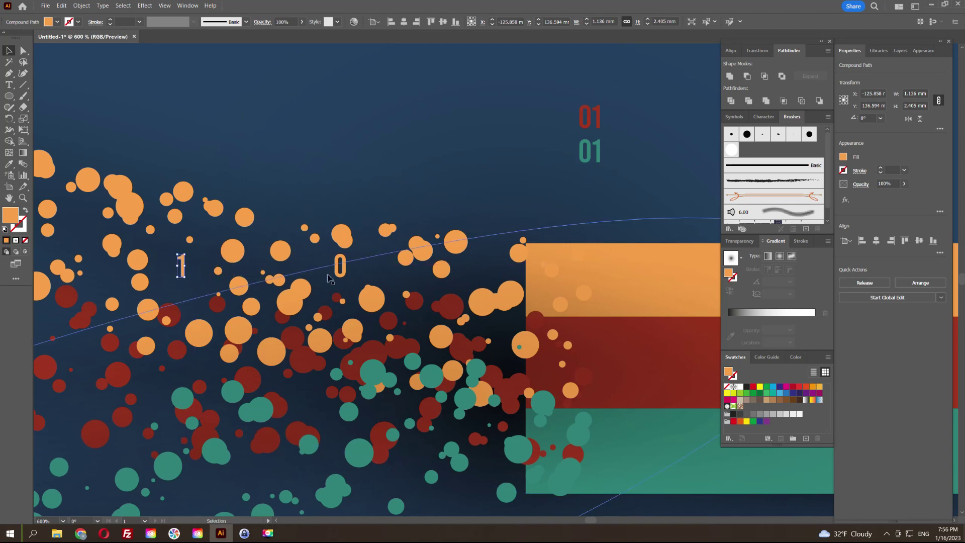
left_click_drag(340, 273, 144, 177)
left_click_drag(448, 208, 691, 231)
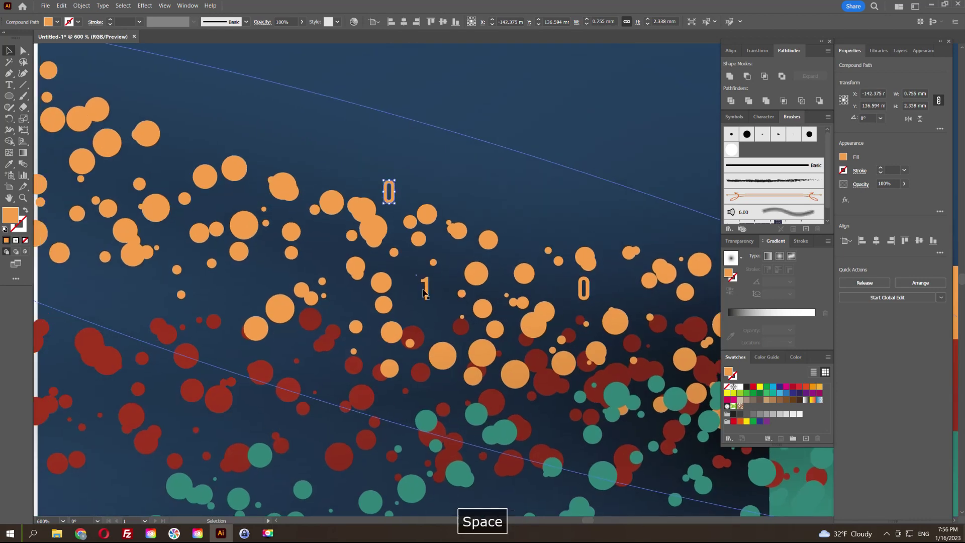
left_click_drag(426, 291, 232, 297)
left_click_drag(389, 195, 139, 285)
left_click_drag(231, 300, 165, 177)
left_click_drag(535, 286, 223, 267)
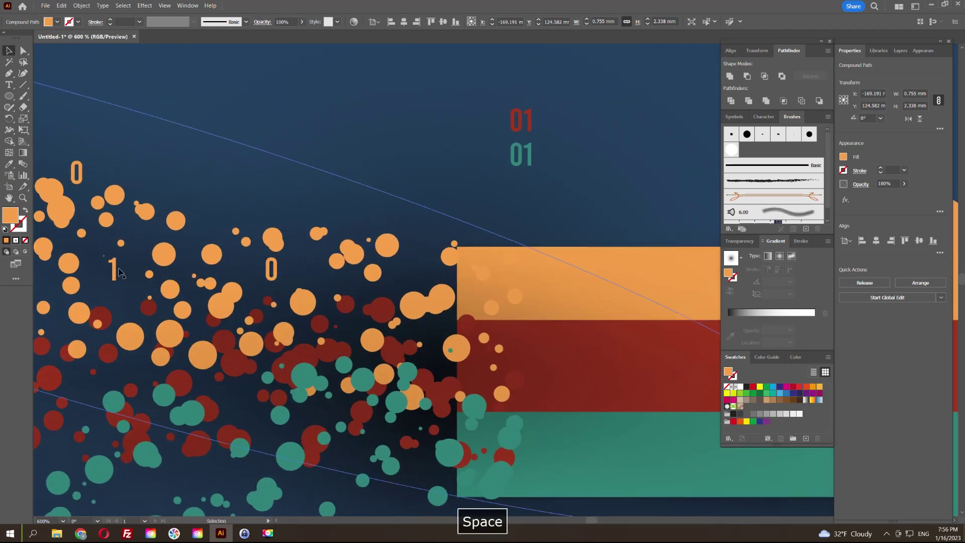
left_click_drag(119, 273, 421, 225)
Move the teal 0 and 1 into the teal dot stream and scatter several copies of them along it
left_click_drag(530, 154, 236, 398)
left_click_drag(334, 399, 392, 306)
left_click_drag(576, 65, 202, 406)
left_click_drag(289, 375, 454, 276)
left_click_drag(460, 201, 547, 283)
left_click_drag(254, 276, 255, 277)
left_click_drag(238, 279, 290, 293)
left_click_drag(701, 162, 276, 367)
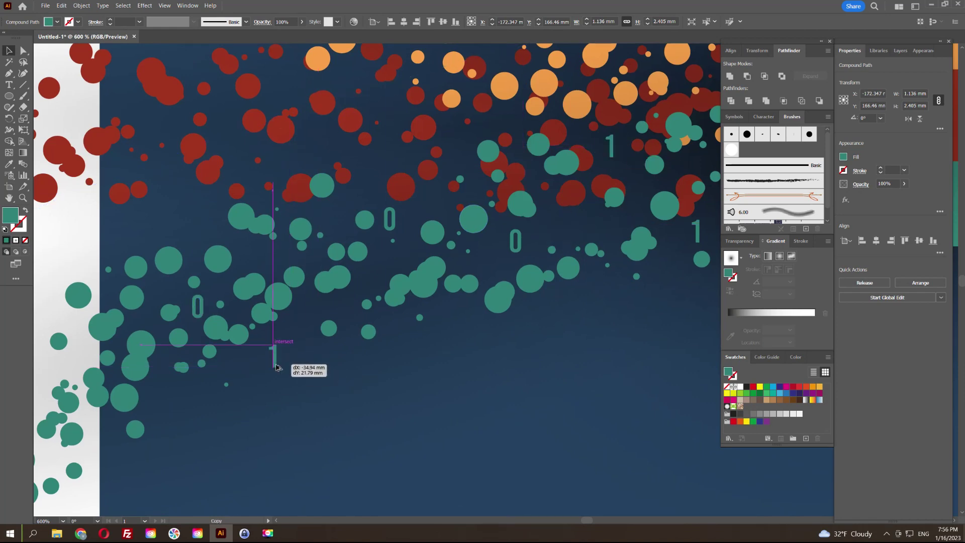
left_click_drag(692, 236, 315, 253)
key("ctrl+z")
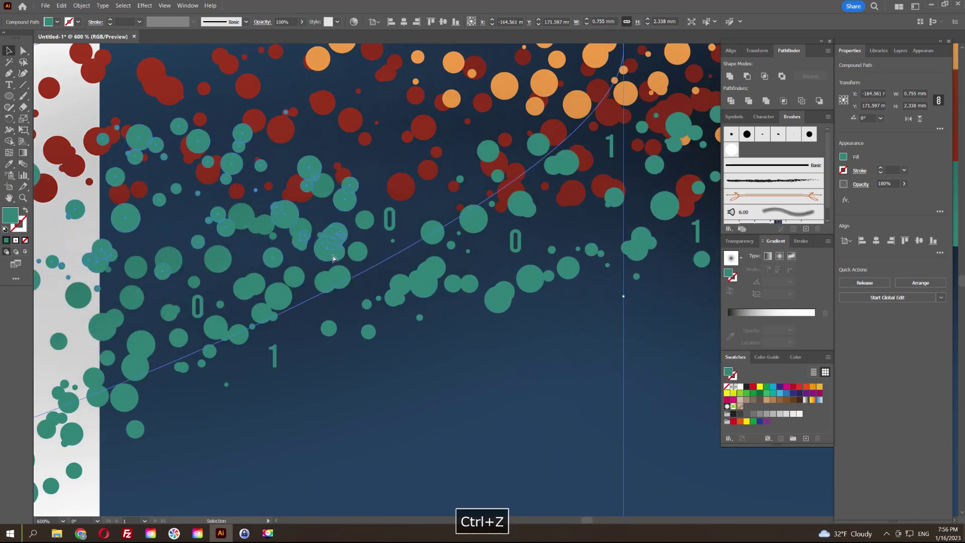
left_click_drag(697, 236, 179, 230)
left_click_drag(656, 98, 330, 367)
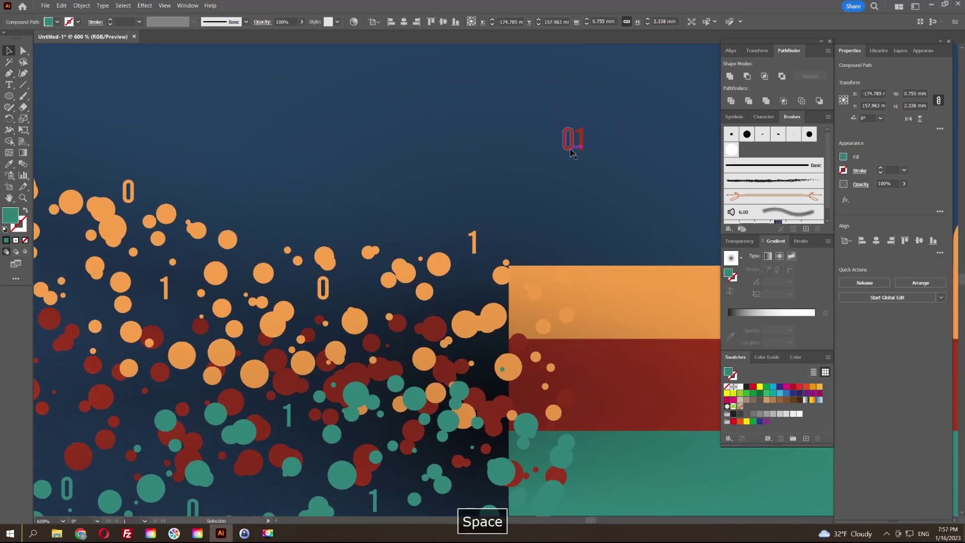
Move the red 0 and 1 into the red dot stream and scatter several copies of them among its dots
left_click_drag(382, 340, 478, 374)
left_click_drag(554, 223, 611, 142)
left_click_drag(641, 69, 205, 269)
key("space")
left_click_drag(677, 271, 232, 361)
key("space")
left_click_drag(335, 367, 581, 370)
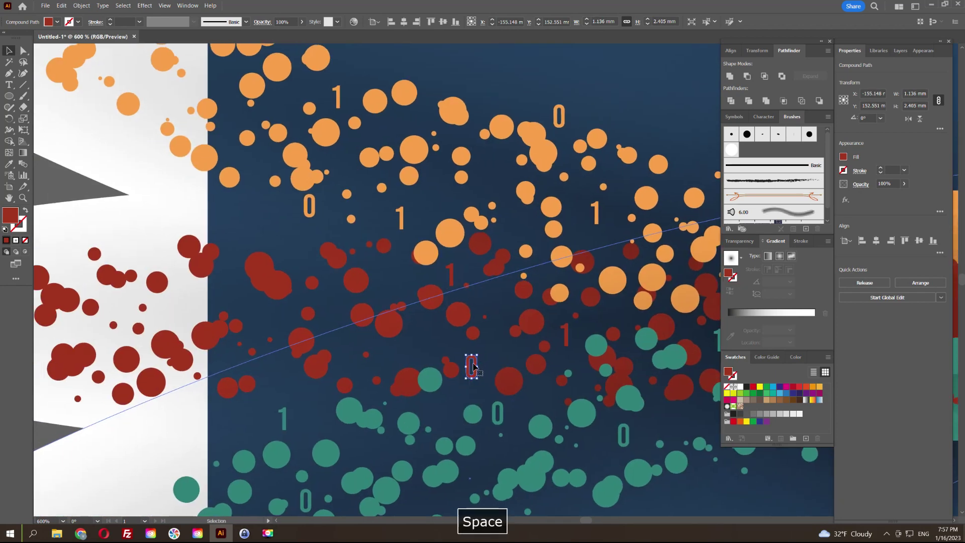
left_click_drag(471, 362, 270, 319)
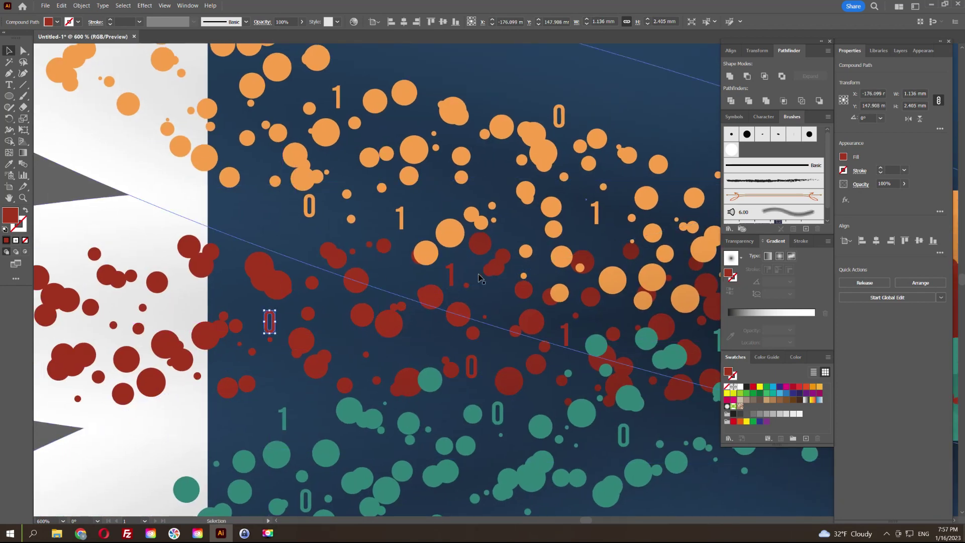
left_click_drag(451, 275, 230, 245)
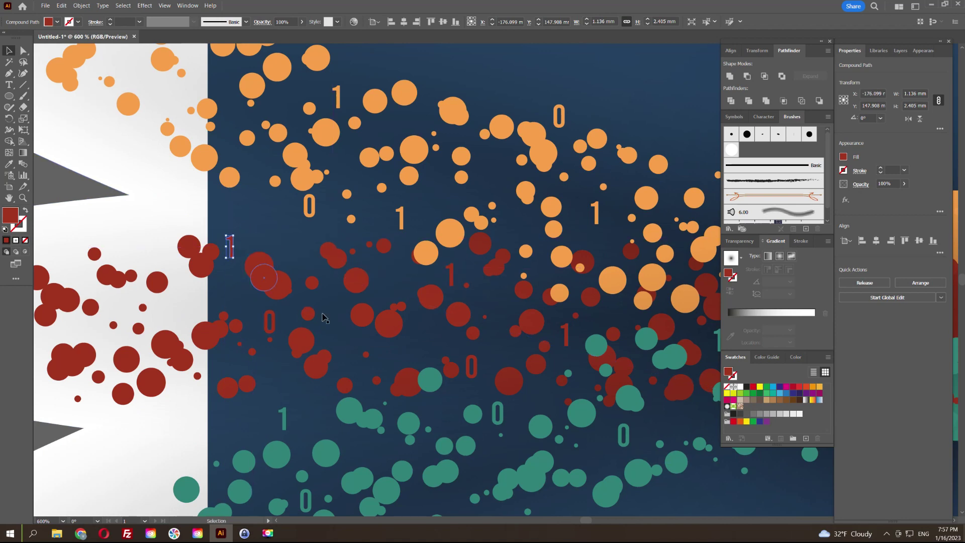
Recolour the background rectangle to a deeper blue, RGB 13, 50, 86 (#0D3256)
scroll(322, 311, "down", 3)
left_click_drag(537, 123, 376, 131)
left_click_drag(319, 248, 562, 405)
left_click(597, 249)
left_click_drag(621, 258, 485, 229)
left_click(801, 358)
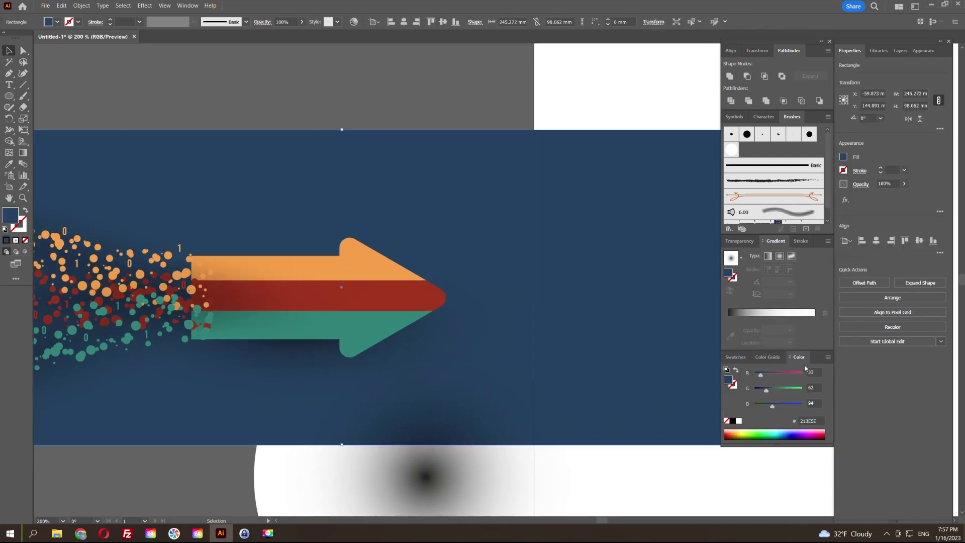
left_click_drag(767, 392, 767, 393)
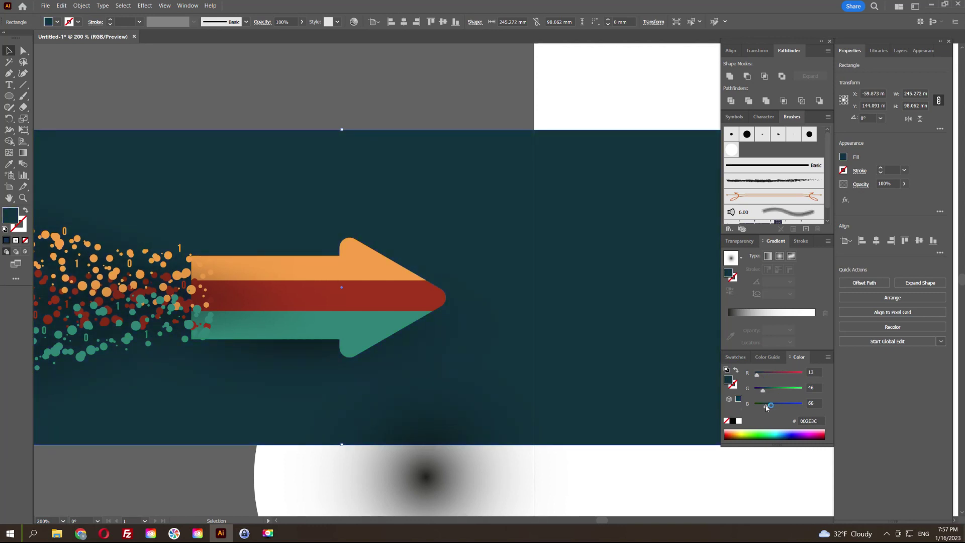
left_click_drag(765, 392, 767, 393)
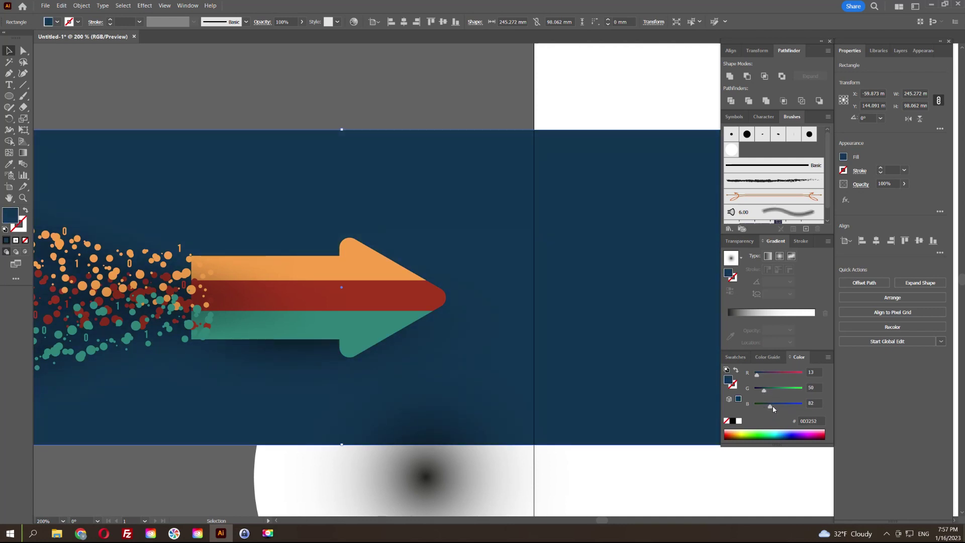
left_click(445, 66)
Move the spare radial gradient circle clear of the artwork, below the background rectangle
left_click_drag(439, 145, 497, 181)
scroll(498, 181, "down", 2)
left_click_drag(514, 139, 458, 140)
left_click_drag(529, 234, 525, 237)
left_click_drag(587, 257, 536, 258)
left_click_drag(450, 344, 300, 439)
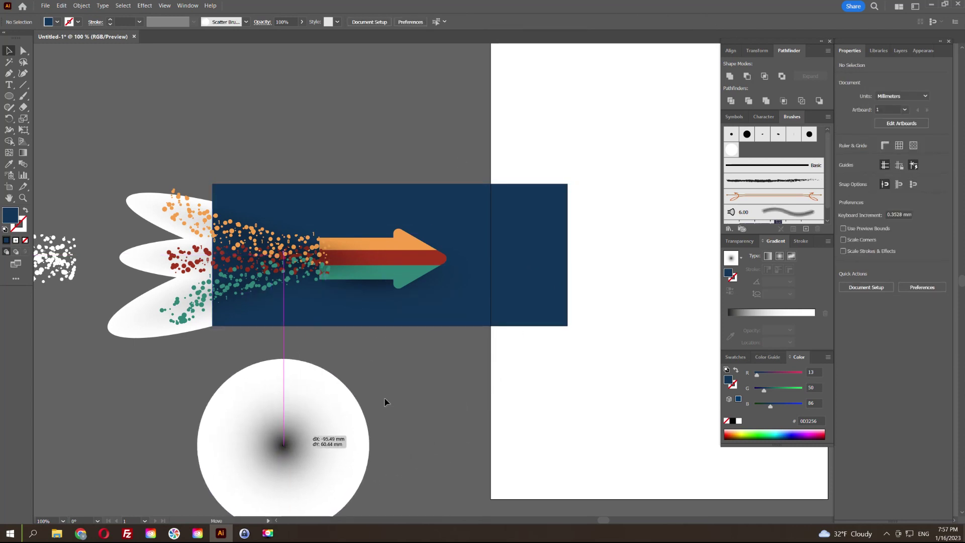
left_click(461, 375)
key("space")
left_click_drag(463, 376, 462, 365)
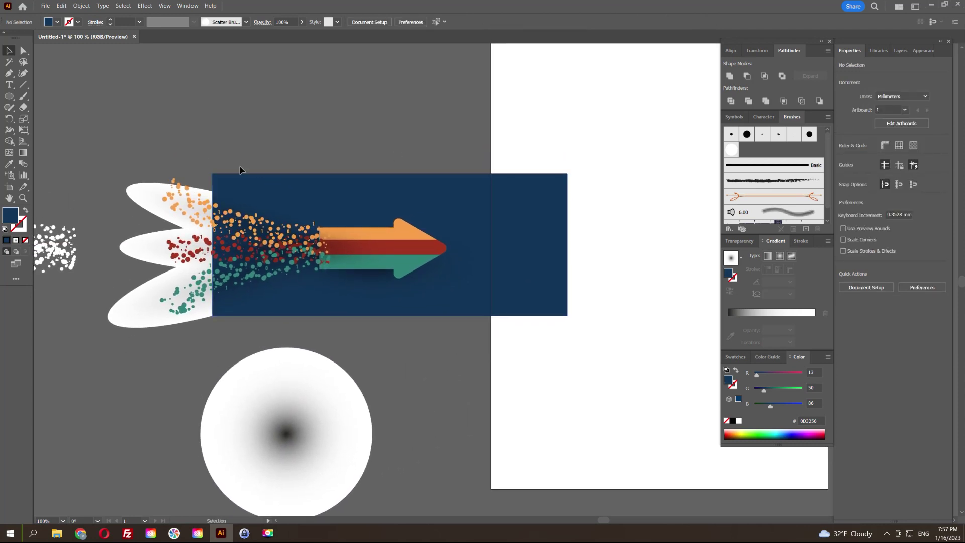
Copy the complete infographic artwork and create a new 3700 x 1500 px document
left_click_drag(555, 316, 556, 314)
key("ctrl+c")
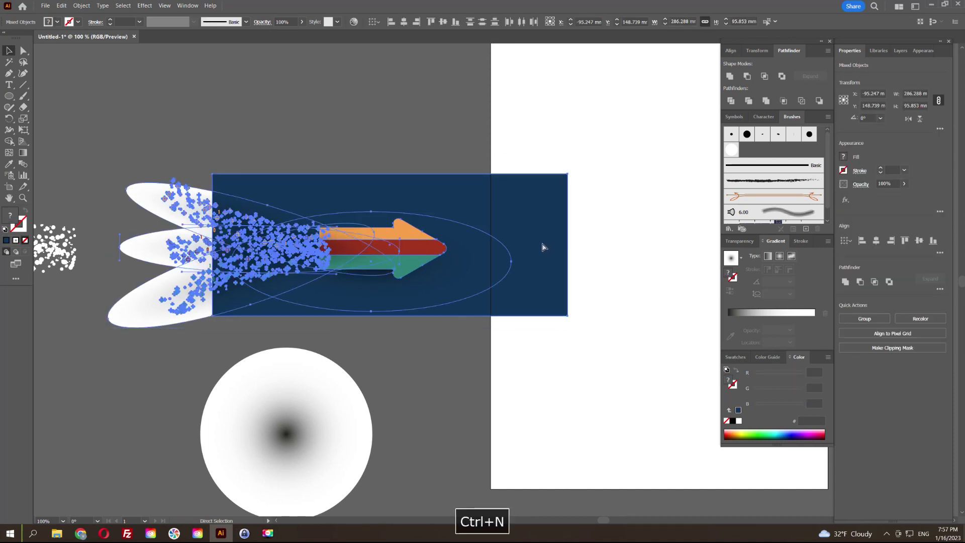
key("ctrl+n")
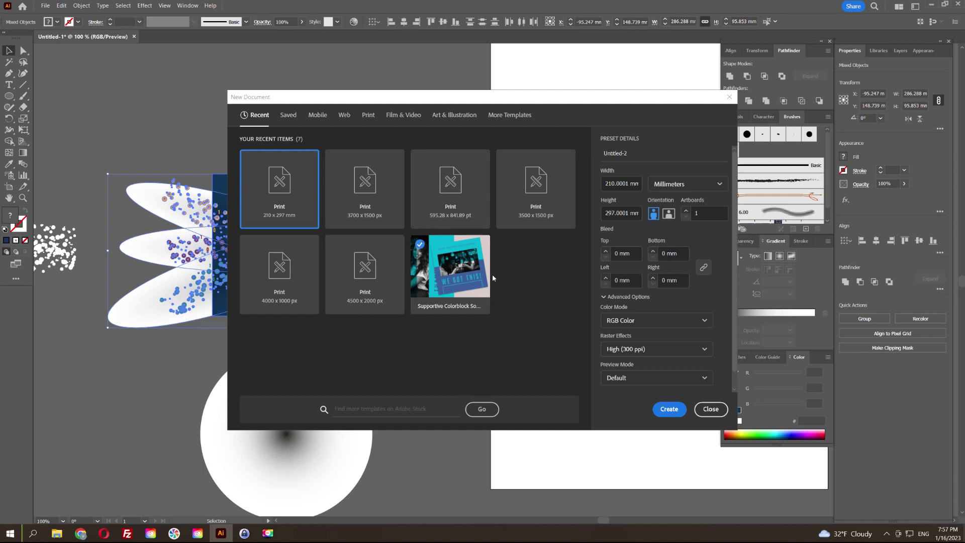
key("F9")
left_click(668, 409)
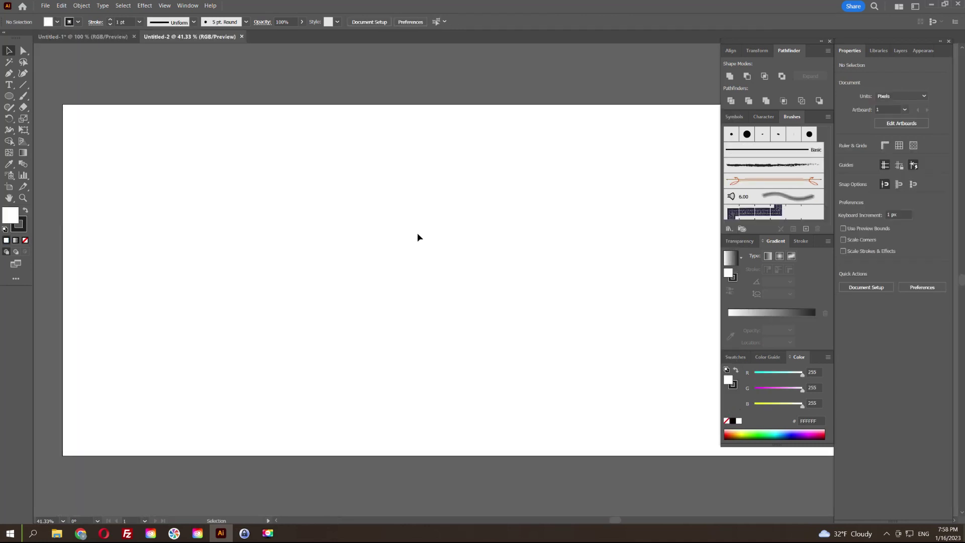
Paste the infographic, group it and enlarge it proportionally to about 1846 px wide
key("ctrl+v")
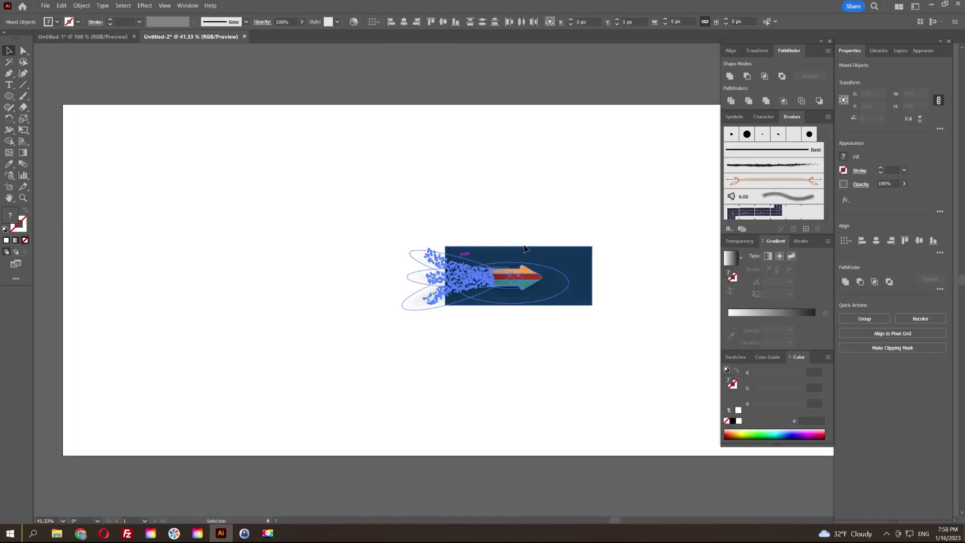
key("ctrl+g")
left_click_drag(407, 277, 282, 277)
Erase the dots and shadow ellipses that extend beyond the tail-side edge of the blue background
key("shift+e")
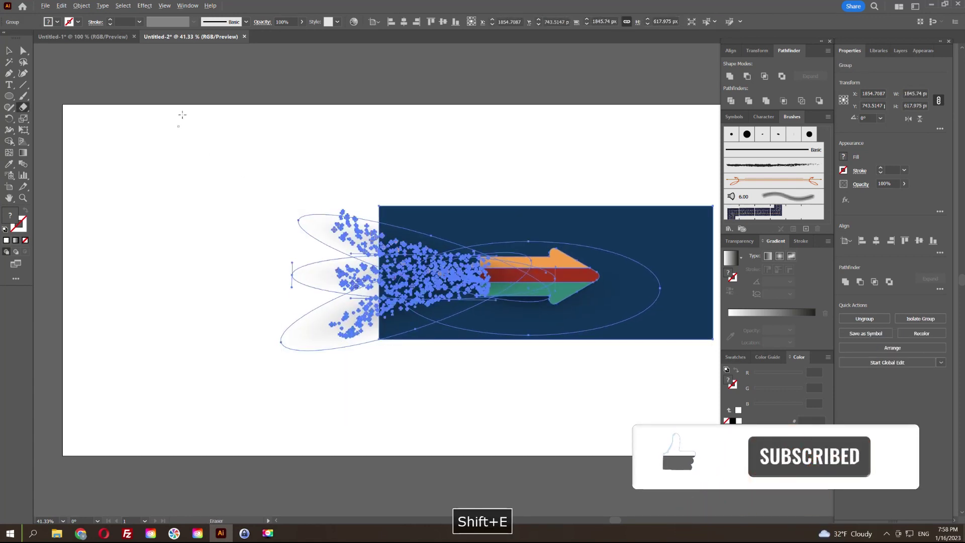
left_click_drag(178, 113, 339, 422)
left_click_drag(547, 368, 382, 372)
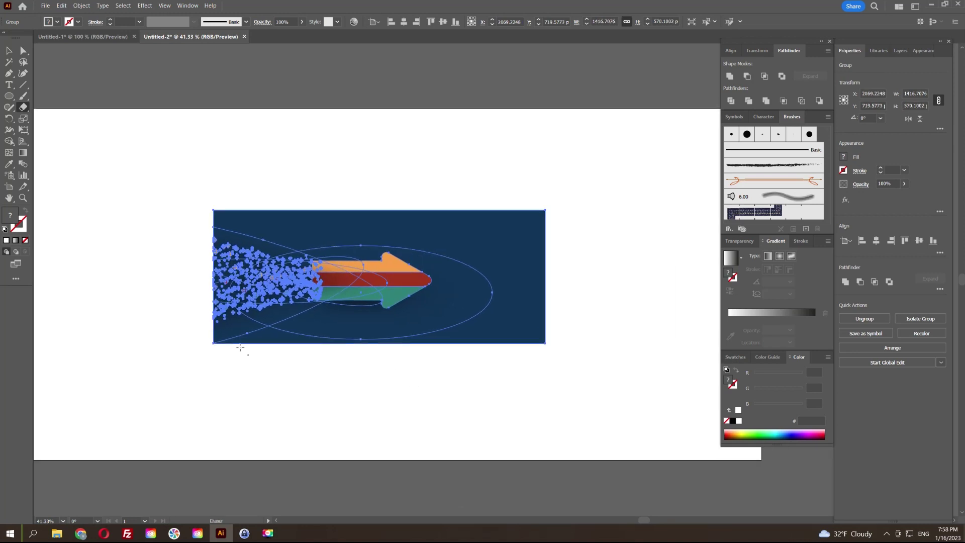
scroll(239, 346, "up", 5)
scroll(238, 347, "down", 4)
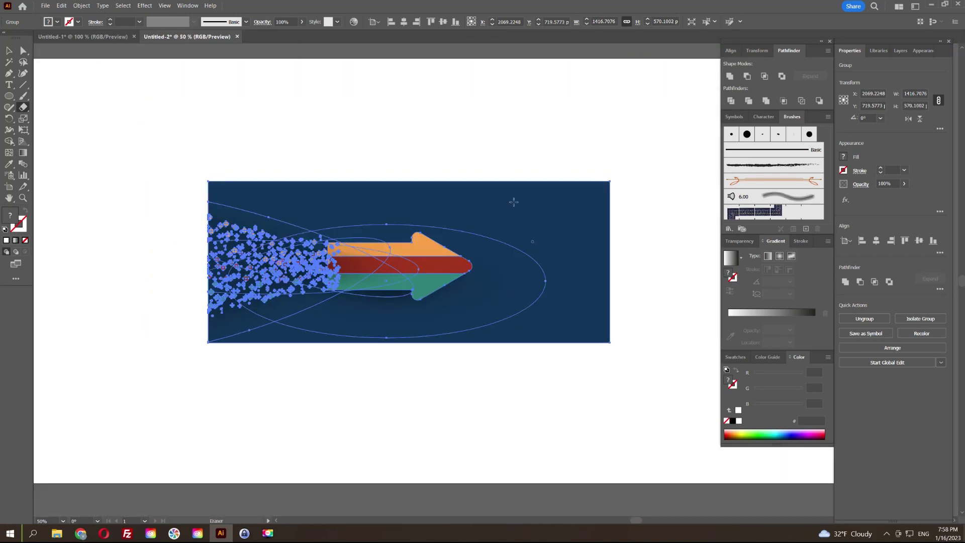
Place the cropped infographic group at the horizontal centre of the artboard
key("v")
left_click(479, 151)
scroll(488, 179, "down", 1)
left_click(504, 226)
left_click_drag(543, 230, 437, 243)
key("ctrl+z")
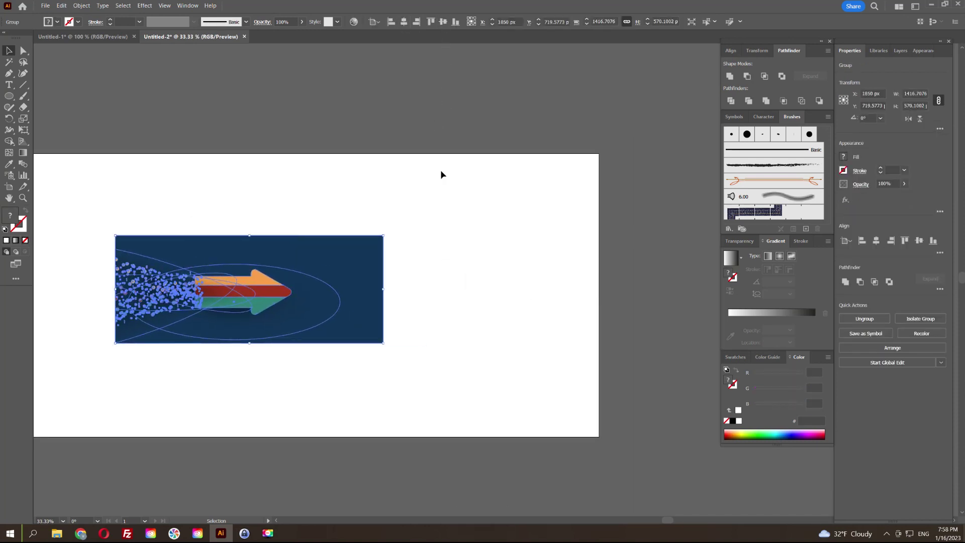
Enlarge the infographic group proportionally until it almost fills the artboard
left_click_drag(383, 241, 596, 157)
left_click(627, 138)
left_click_drag(416, 117, 496, 137)
scroll(521, 125, "down", 2)
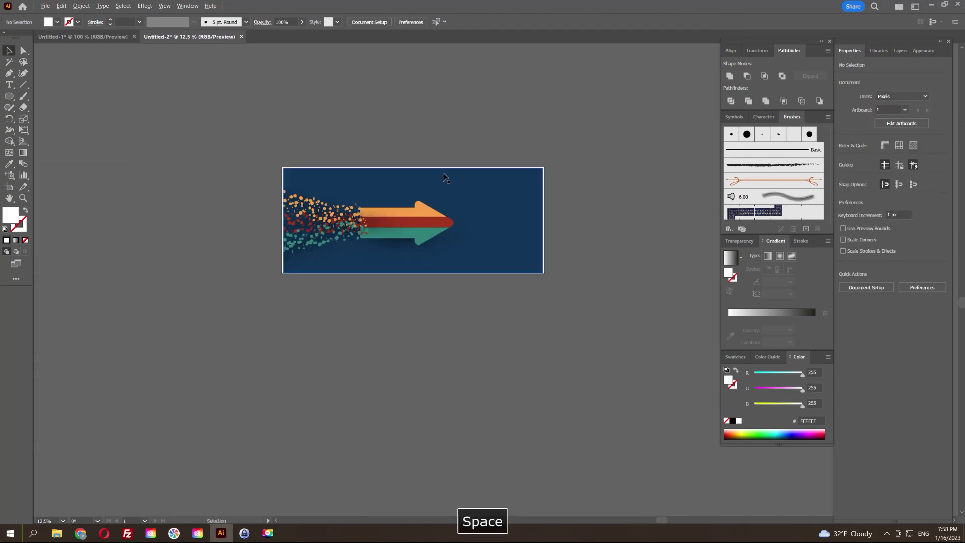